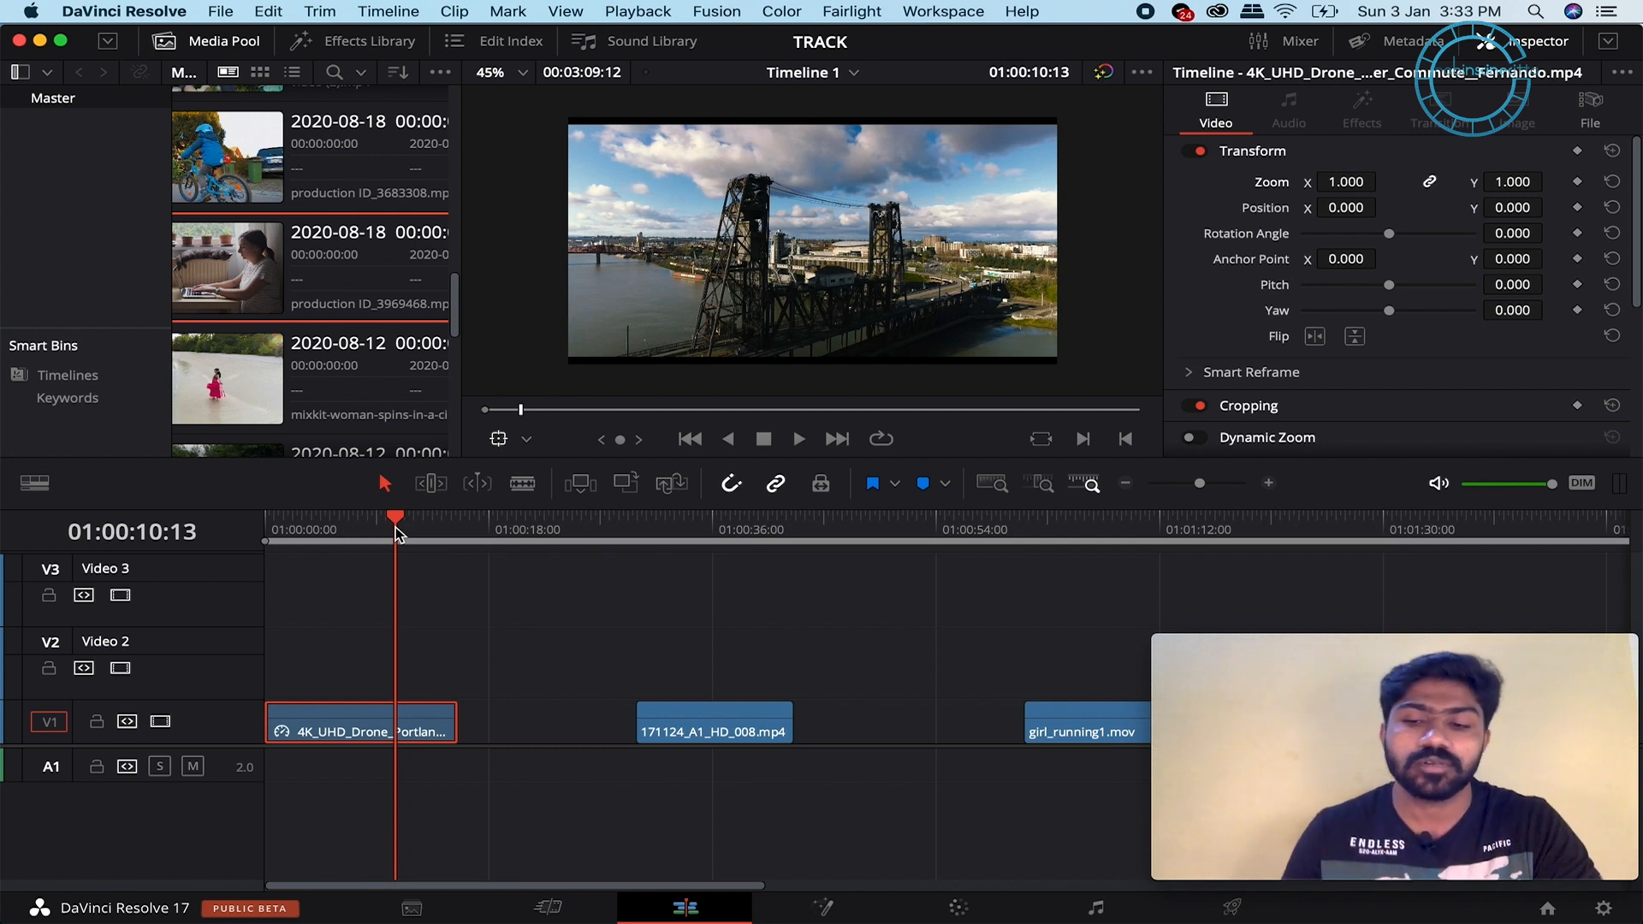
- Add Zoom and Position keyframes at the very start of the first drone clip on Video 1
left_click_drag(396, 524, 244, 553)
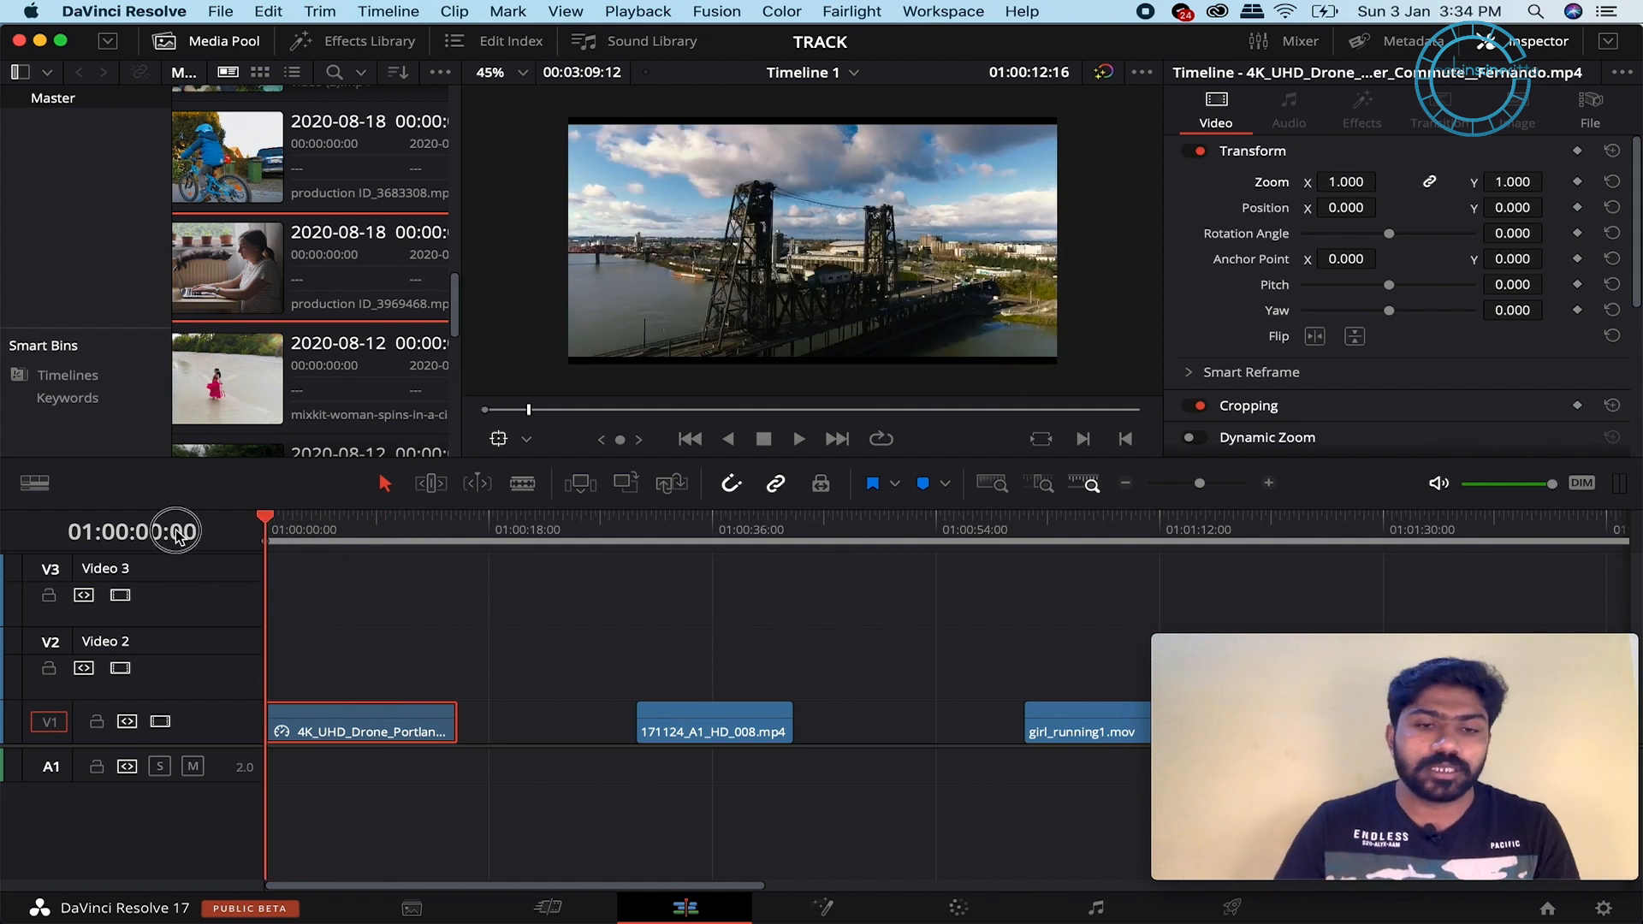
left_click_drag(176, 531, 138, 539)
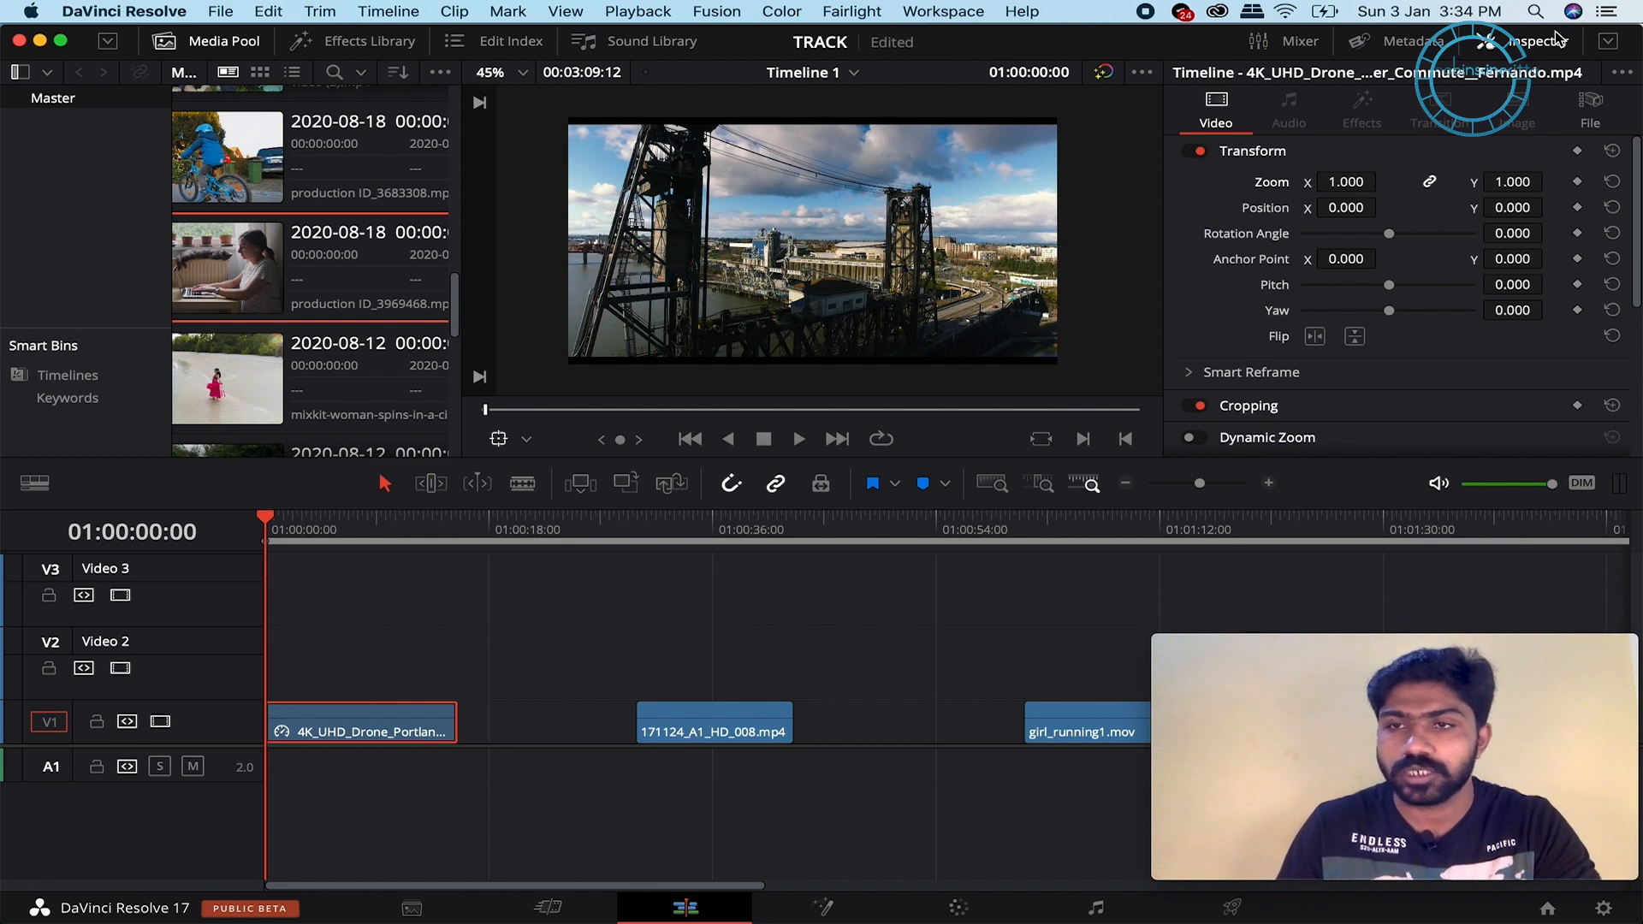
left_click(1578, 183)
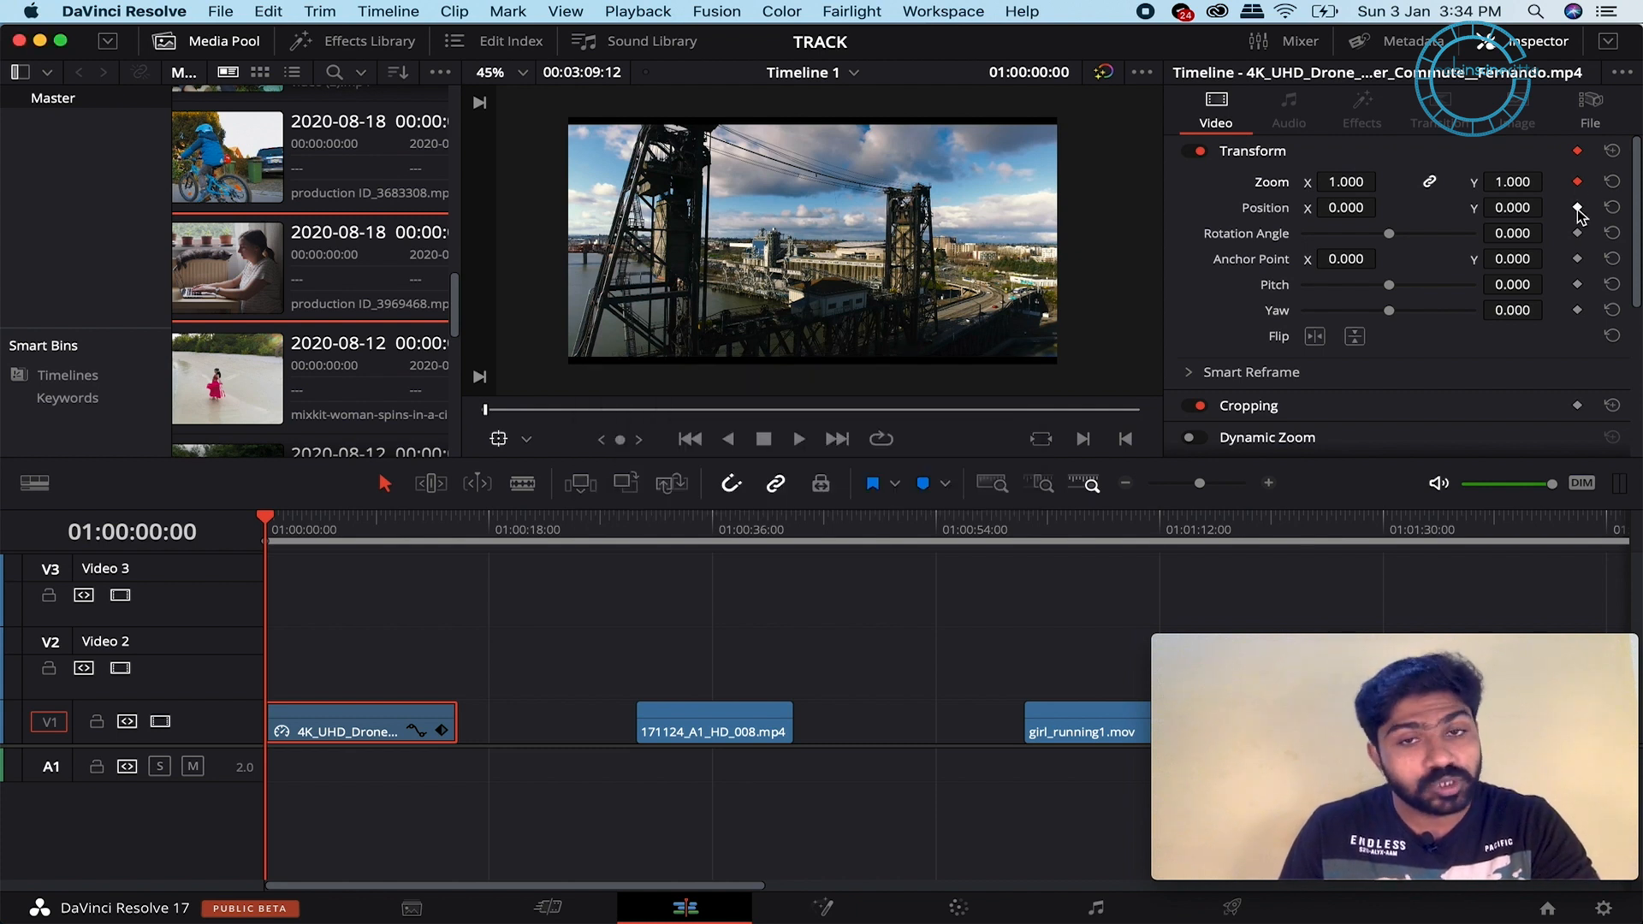
left_click(1578, 208)
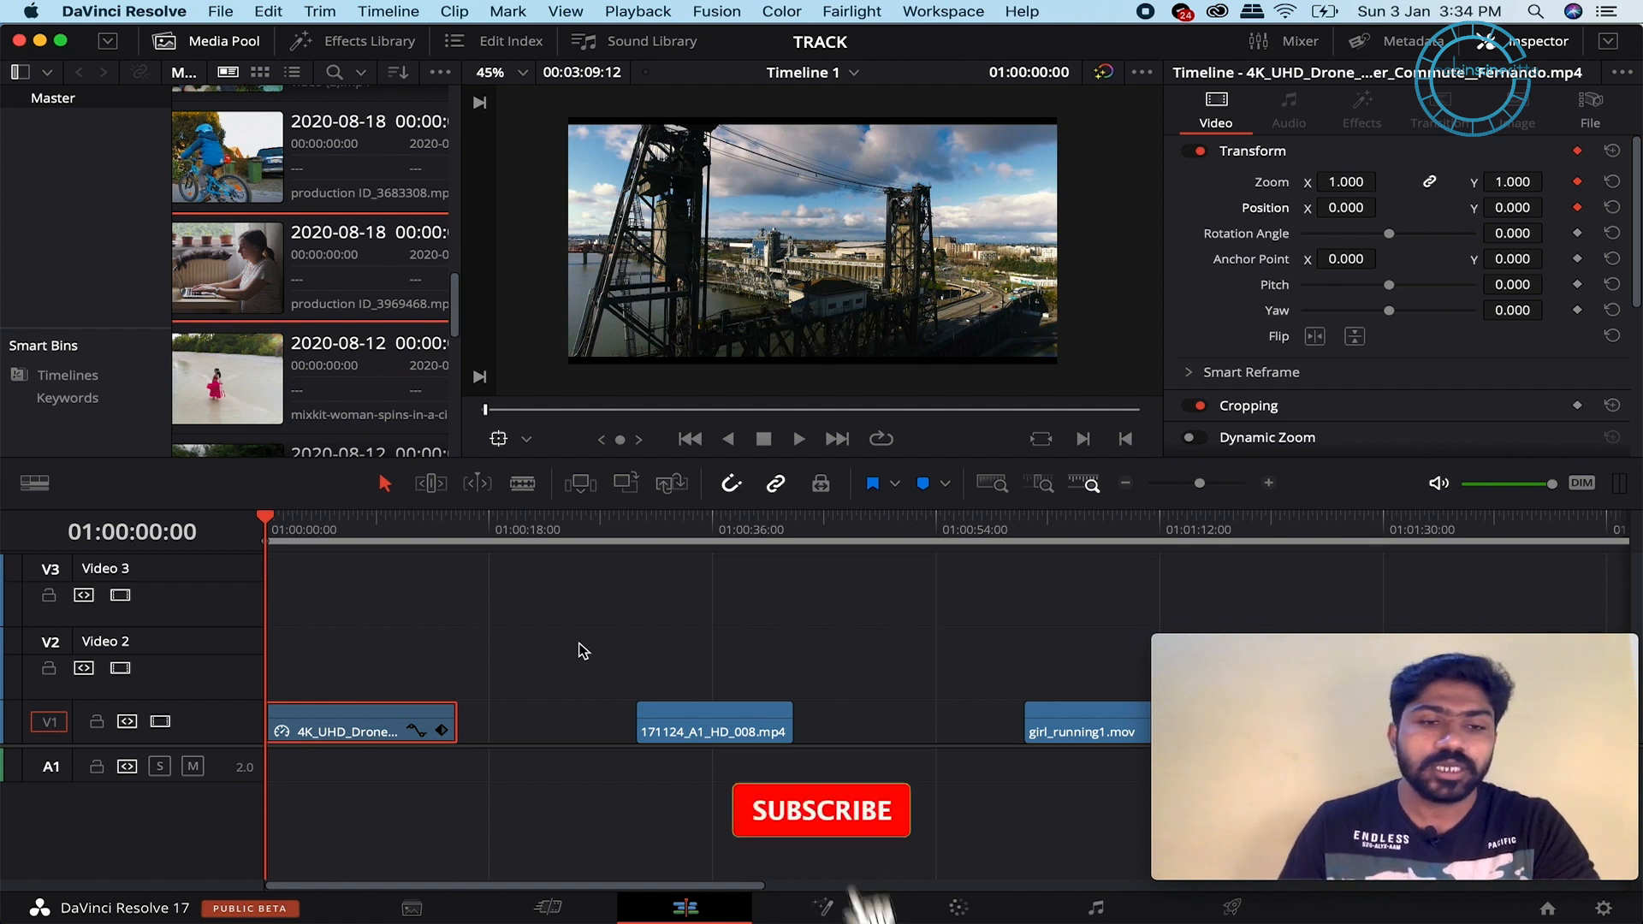
- At the drone clip's last frame, set keyframed Zoom to 2.070 and Position Y to 30
left_click_drag(273, 536, 443, 550)
key("Left")
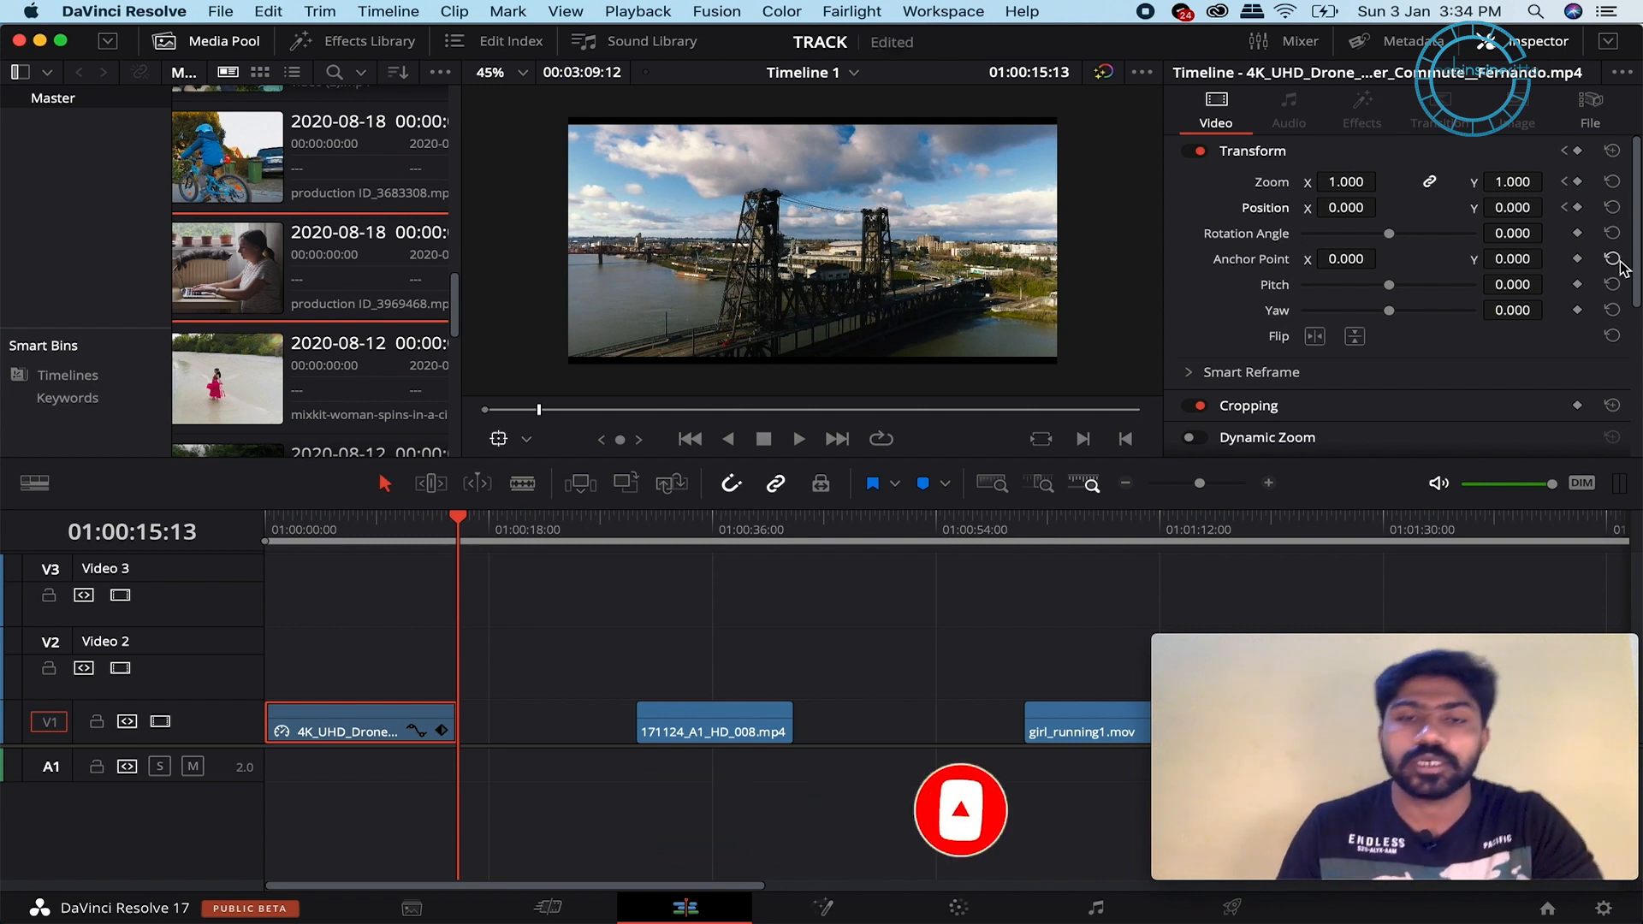
left_click_drag(1508, 181, 1631, 178)
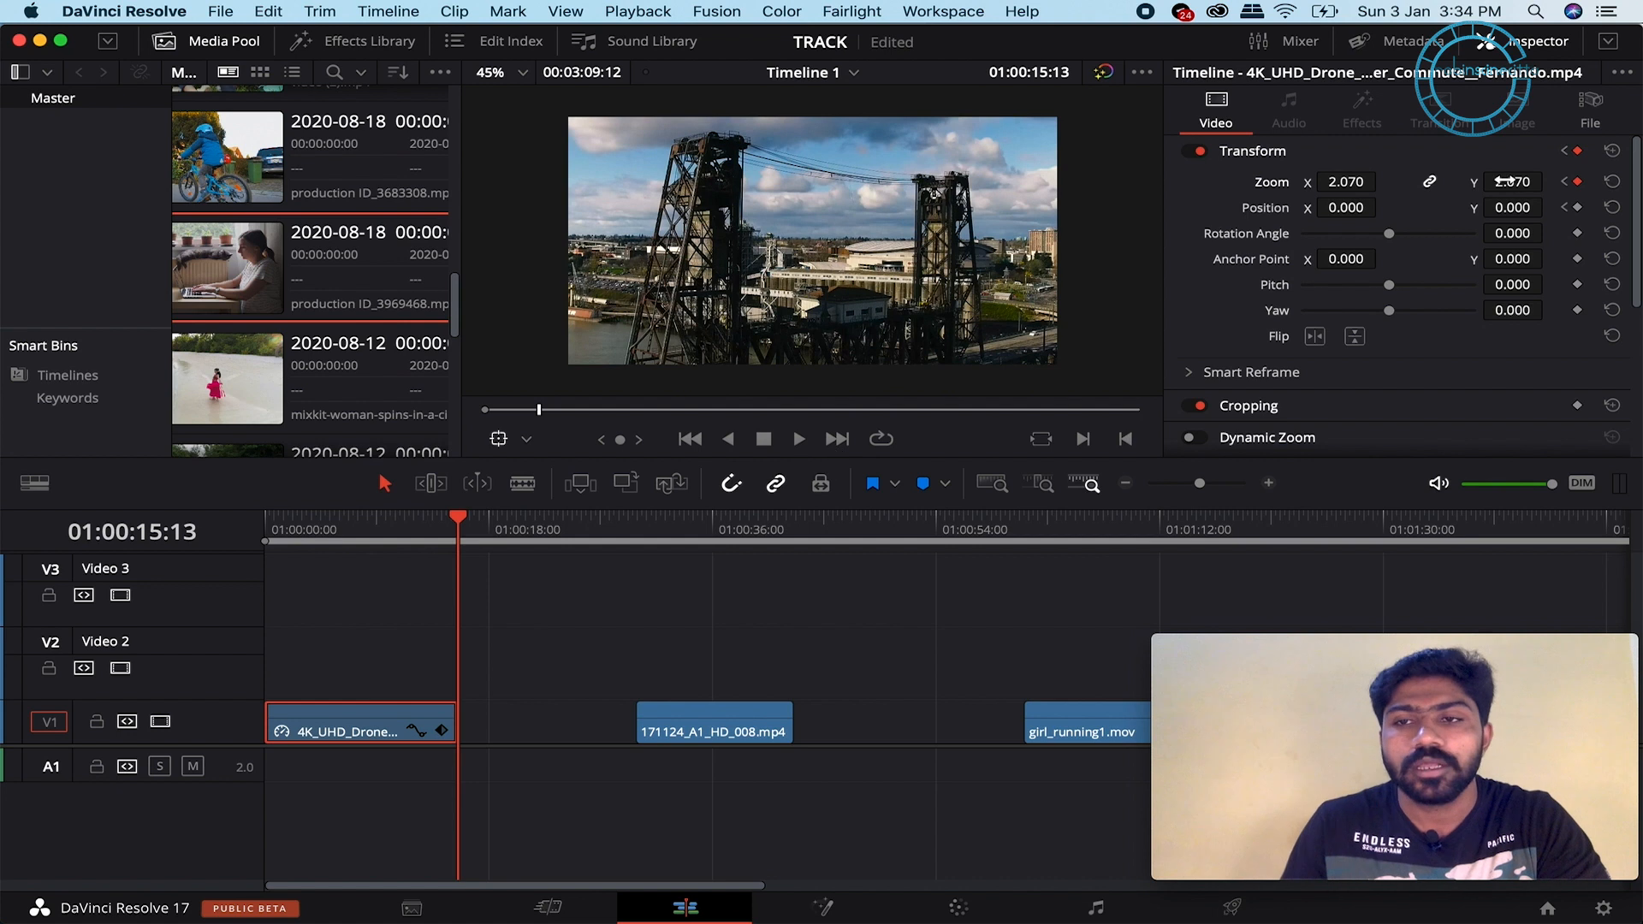
left_click_drag(1513, 208, 733, 480)
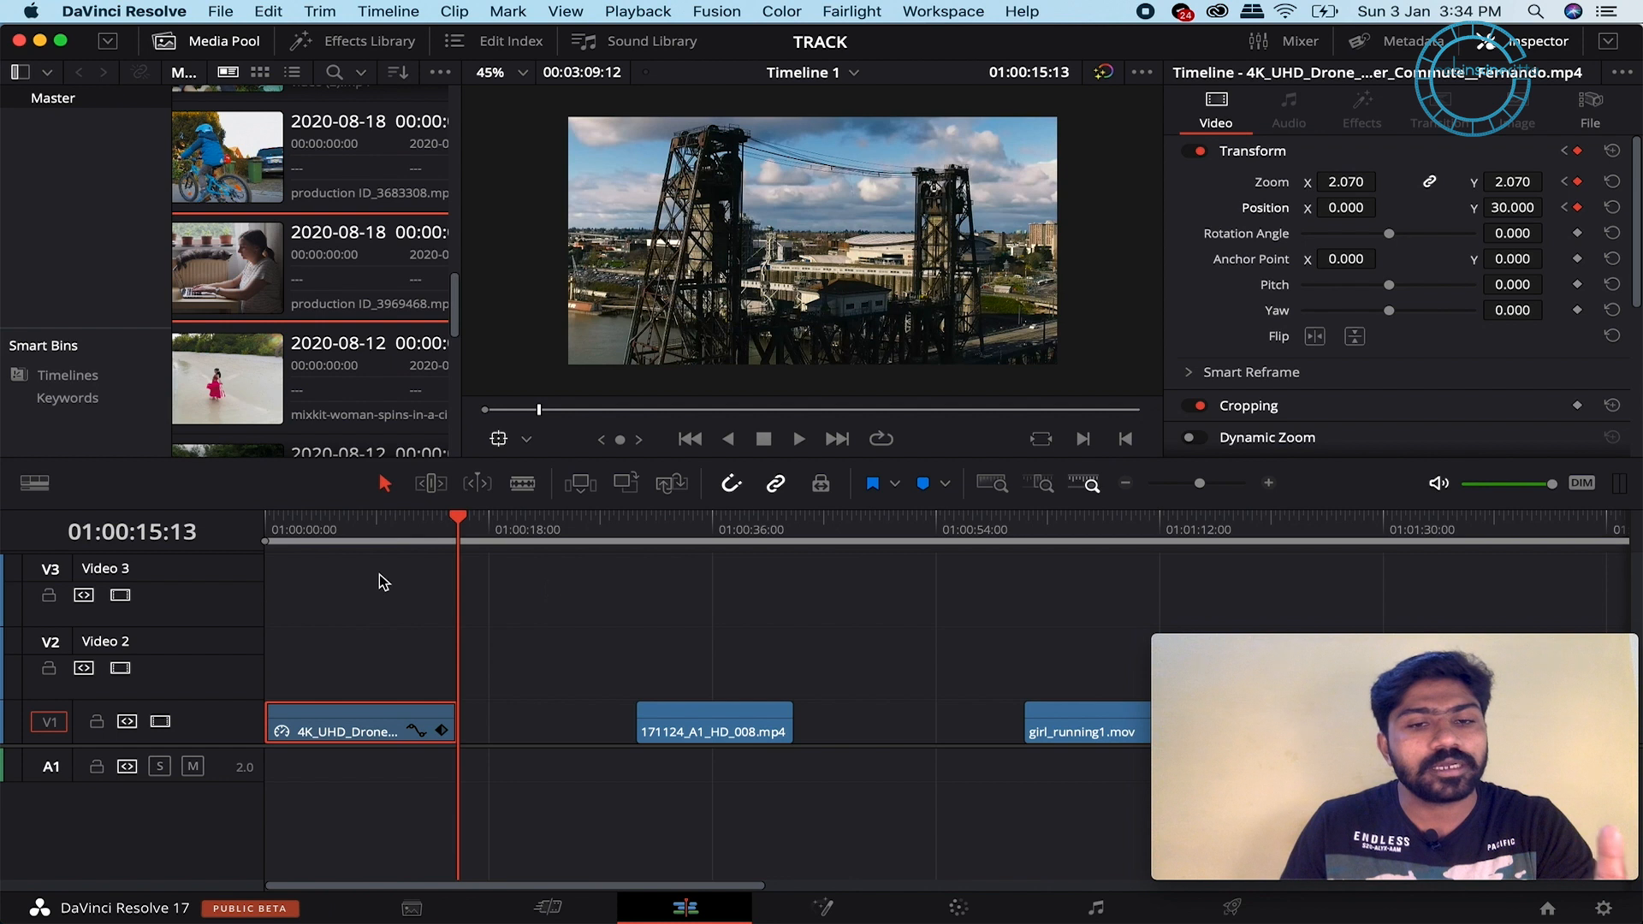
- Play the drone clip from its start twice to review the zoom animation
left_click_drag(454, 526, 150, 558)
key("space")
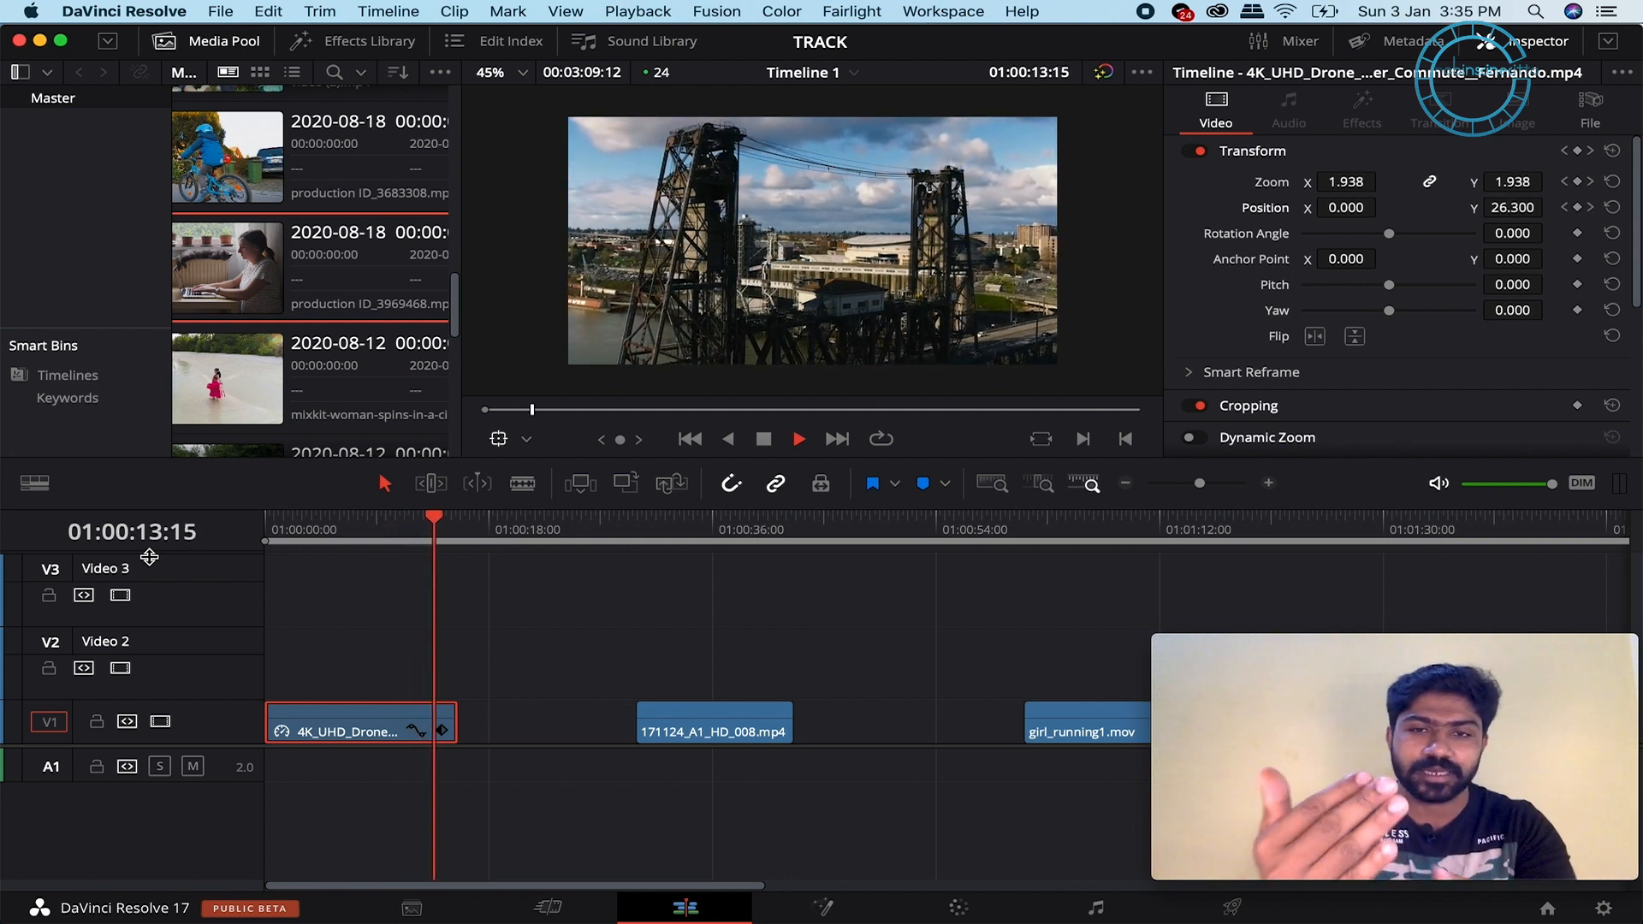
key("space")
left_click_drag(463, 518, 178, 534)
key("space")
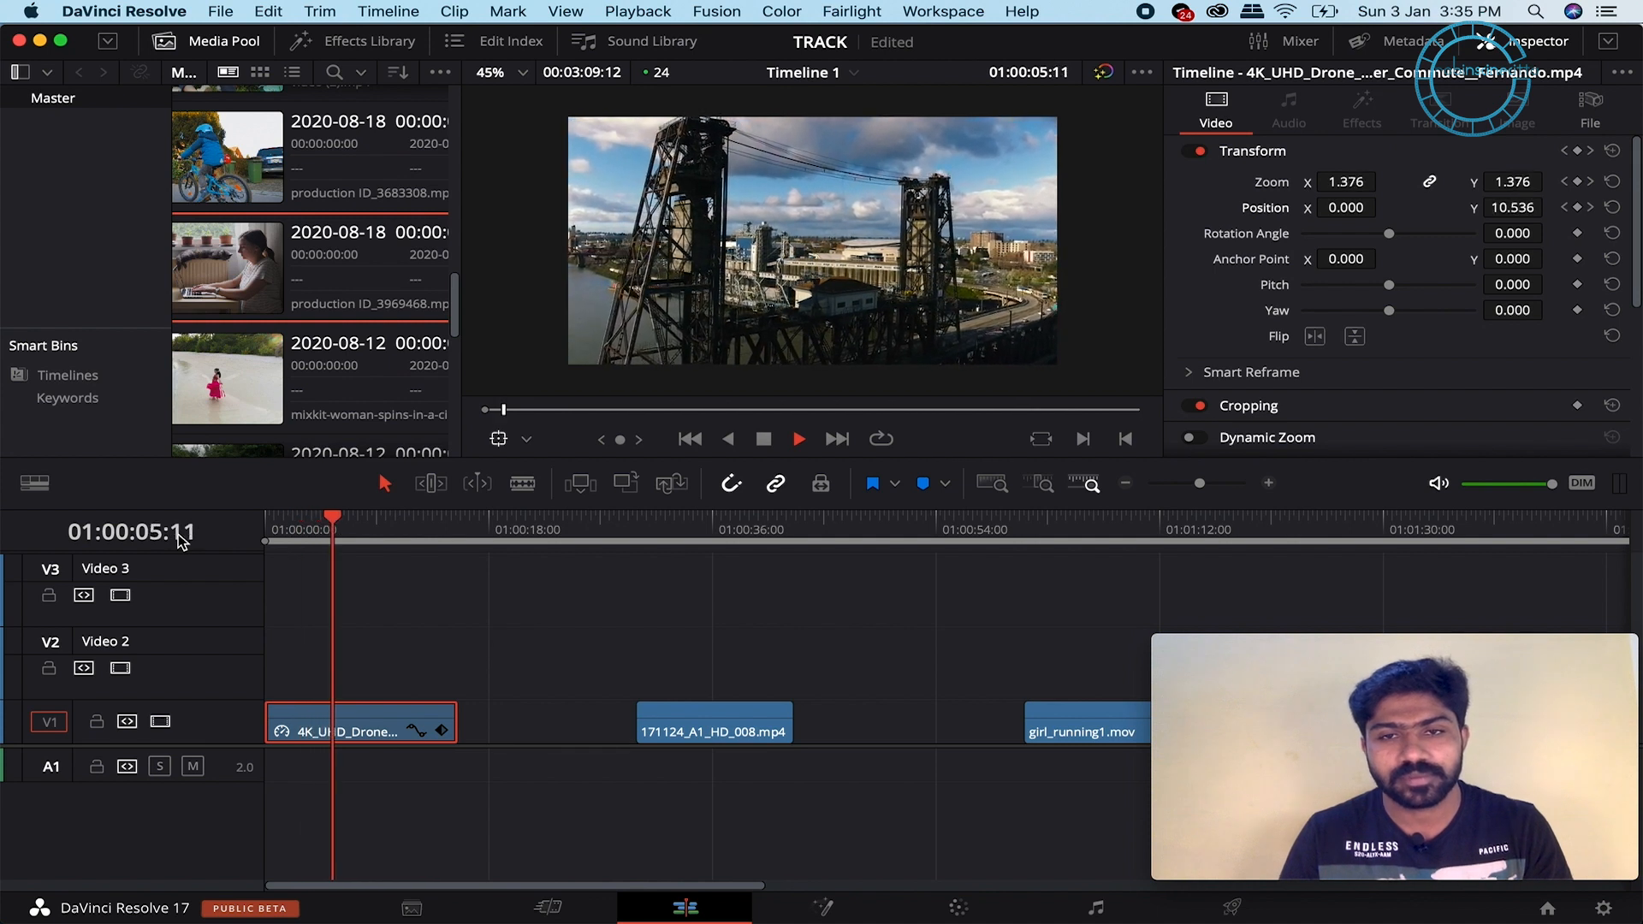
key("space")
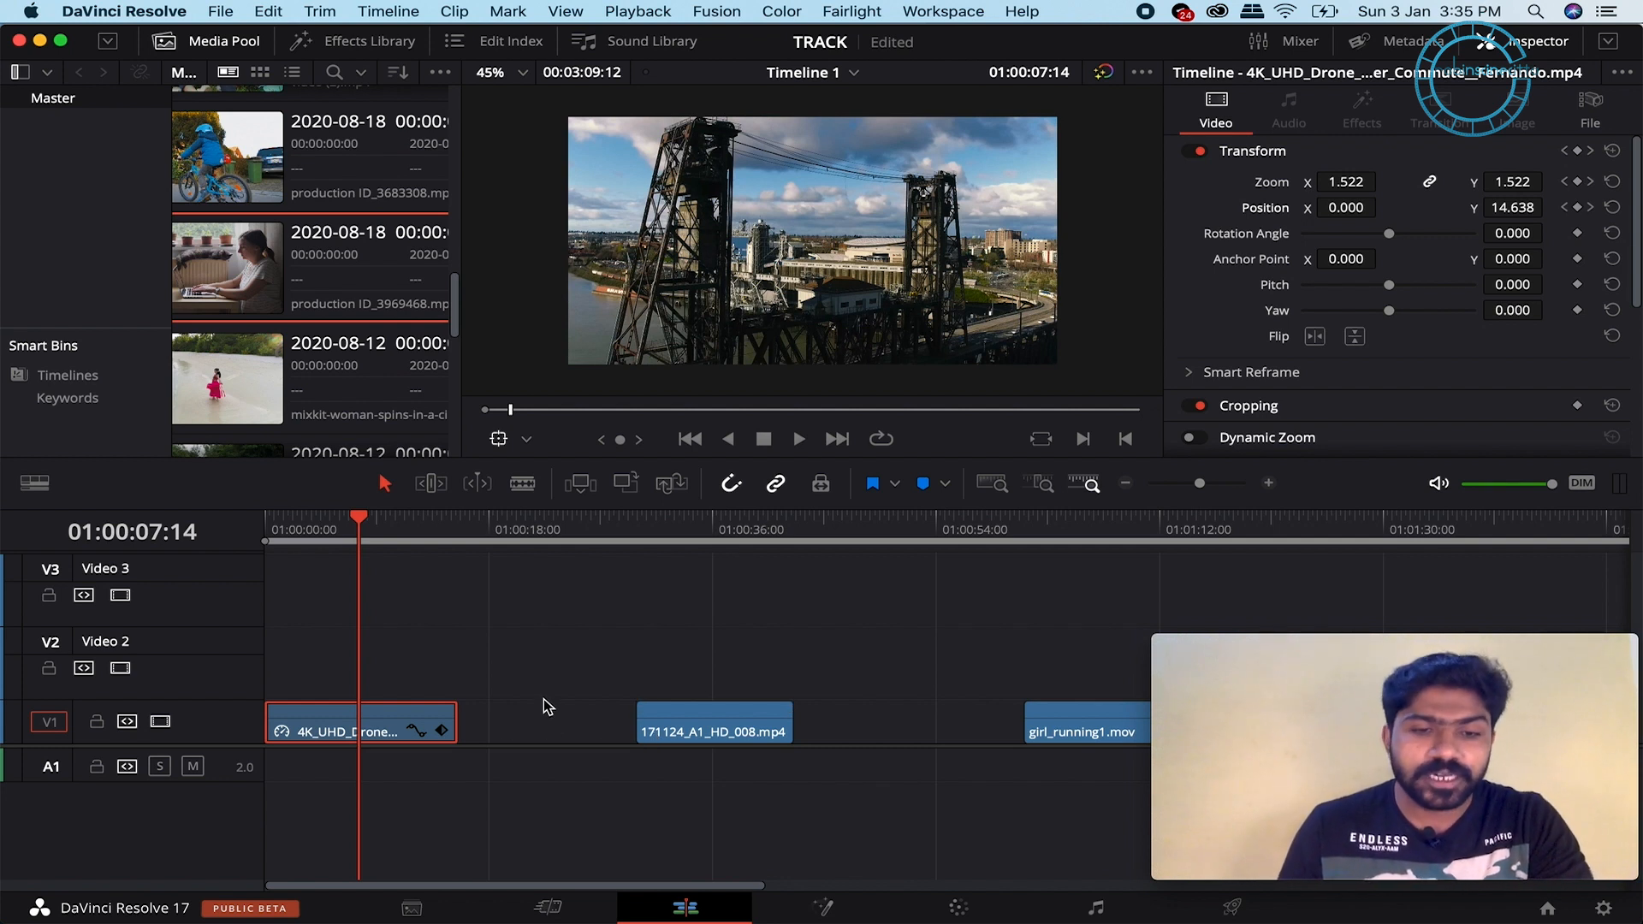
- Ease the drone clip's zoom curve at both its ending and starting keyframes, then hide the curve
left_click(417, 730)
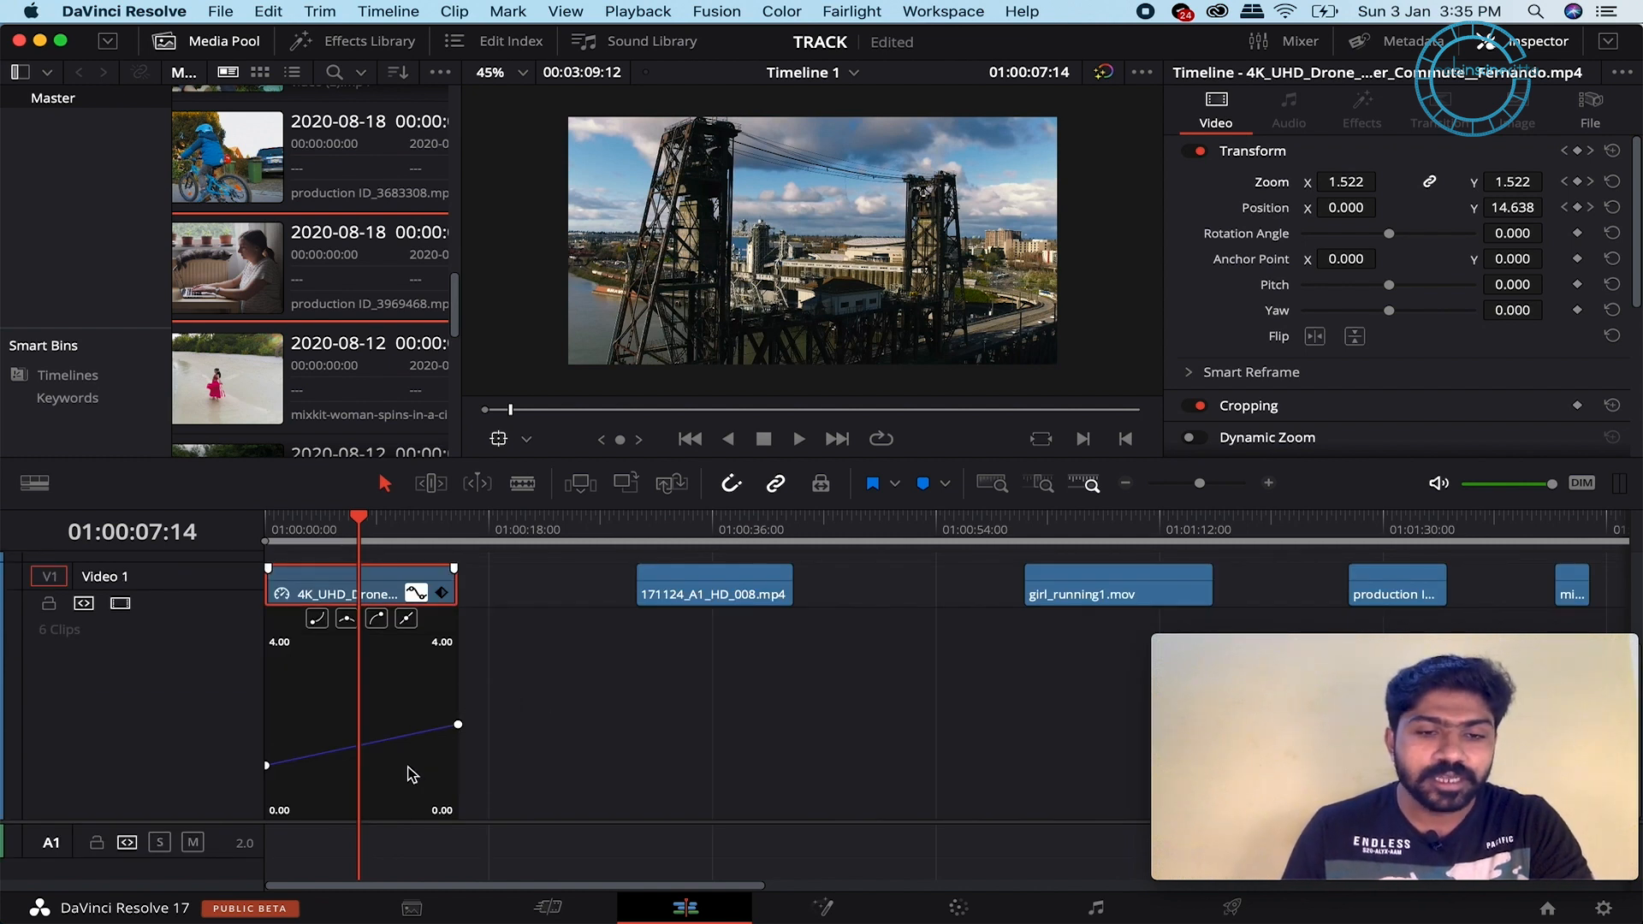
left_click(458, 725)
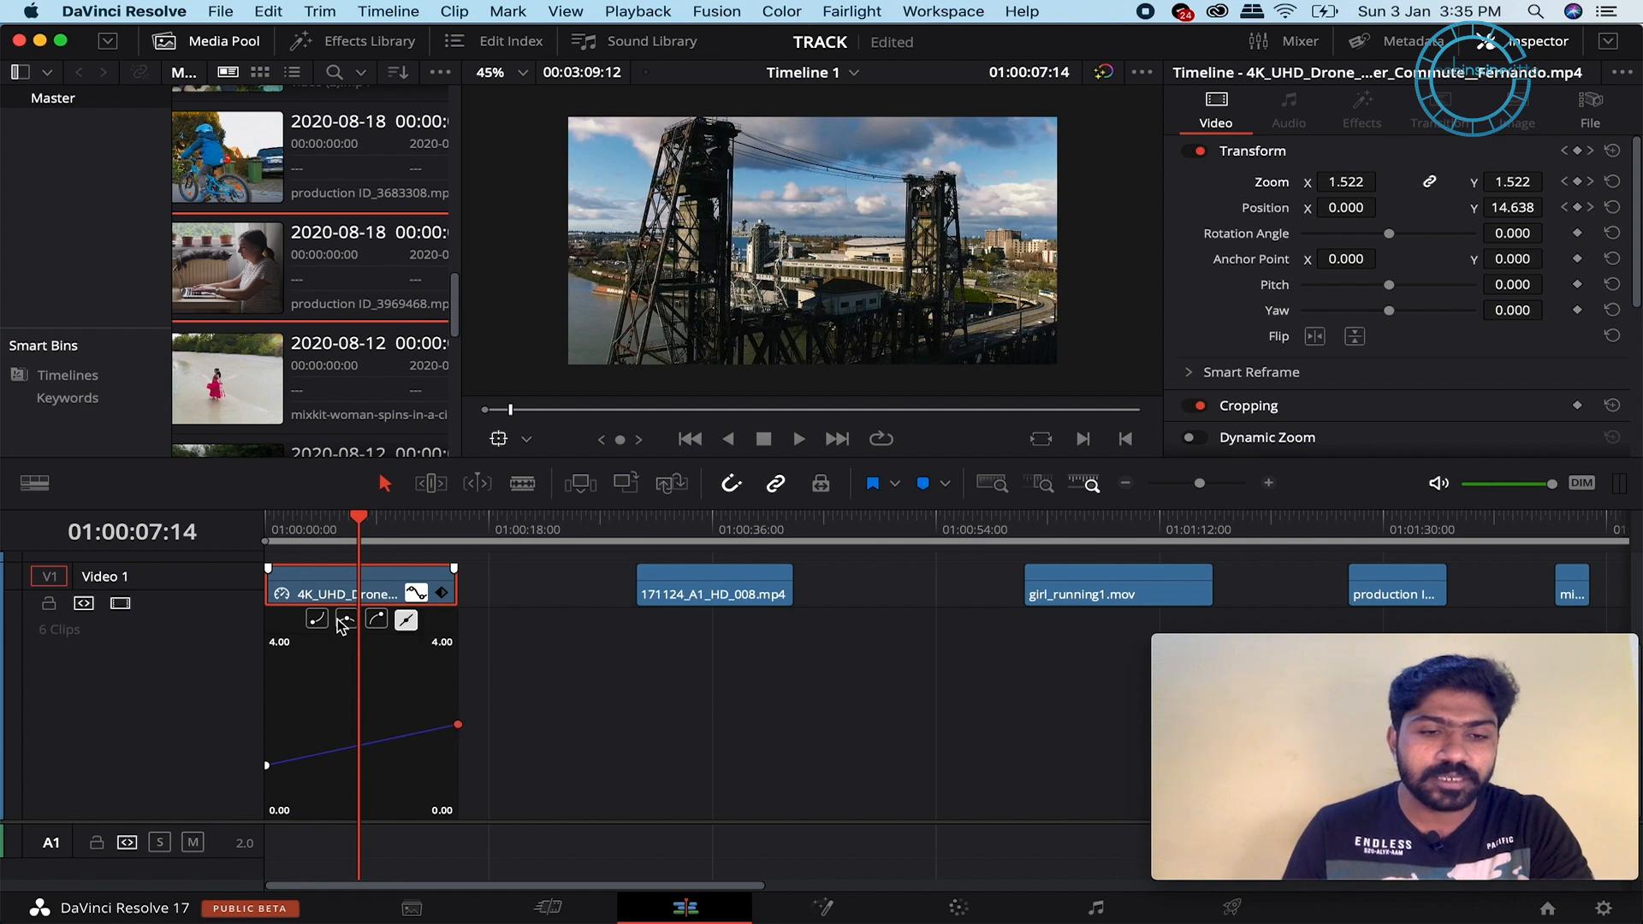
left_click(377, 619)
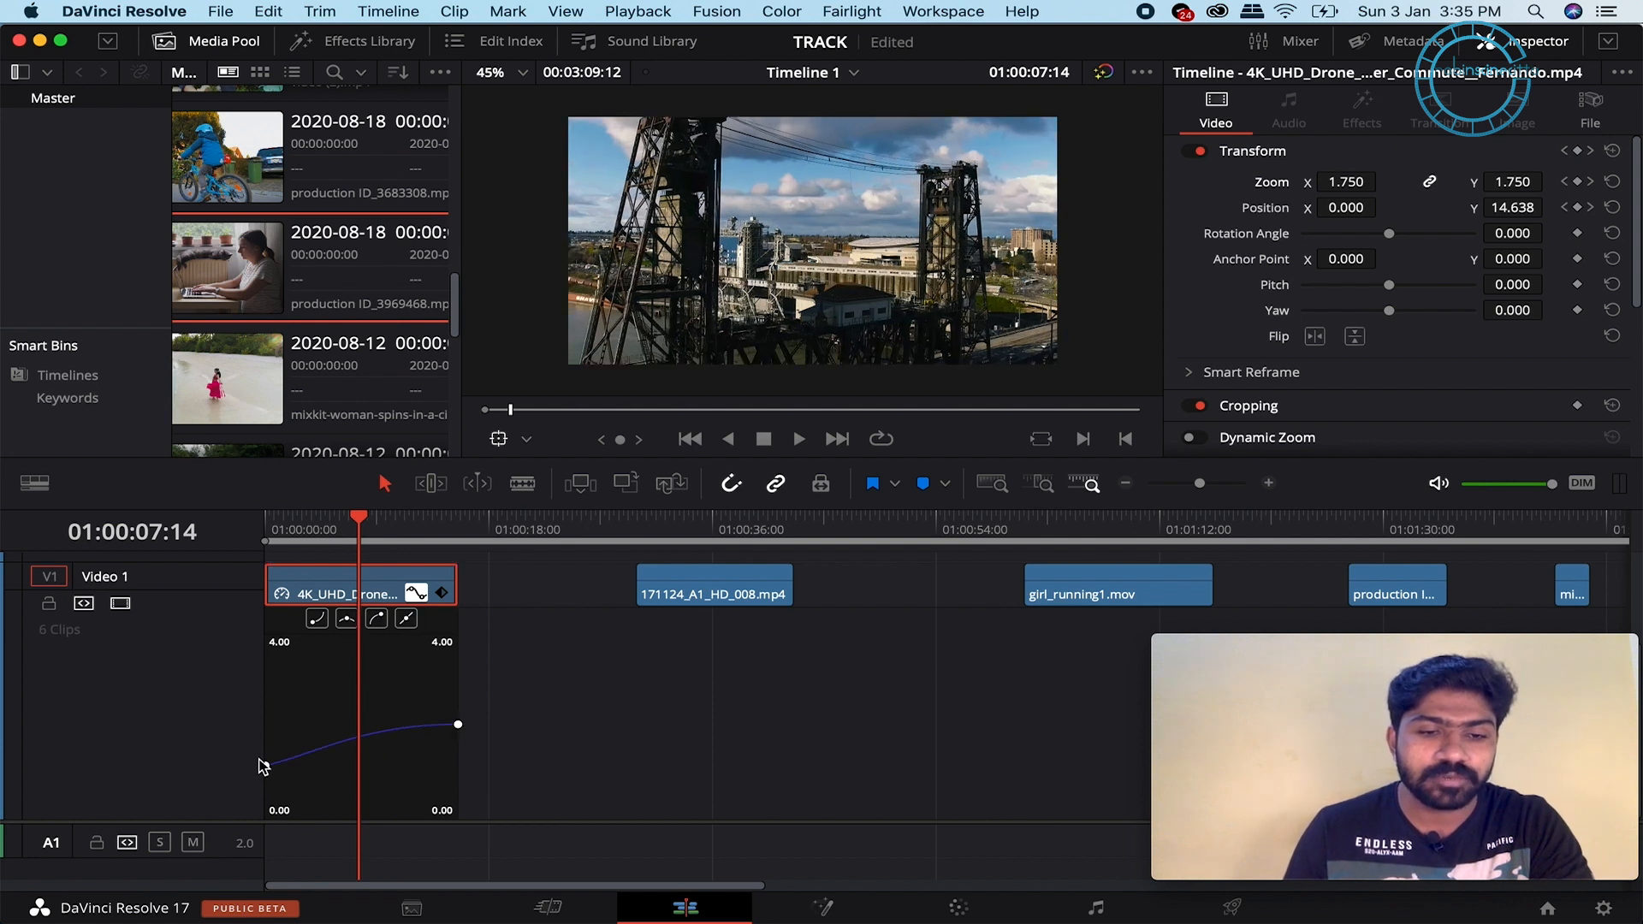
left_click(263, 763)
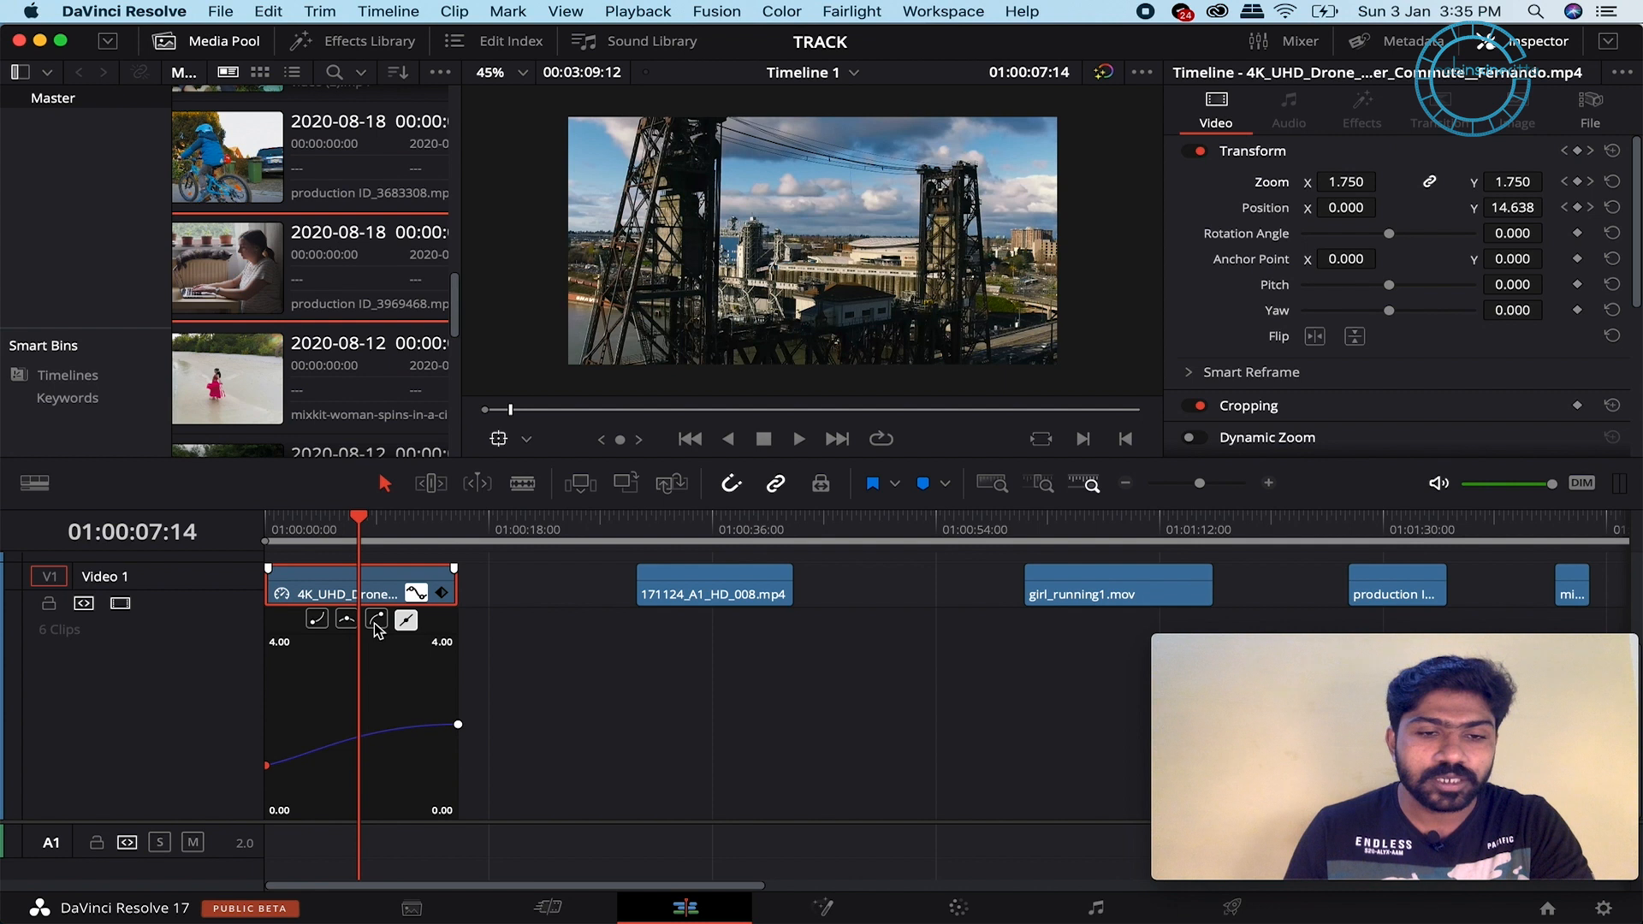
left_click(317, 619)
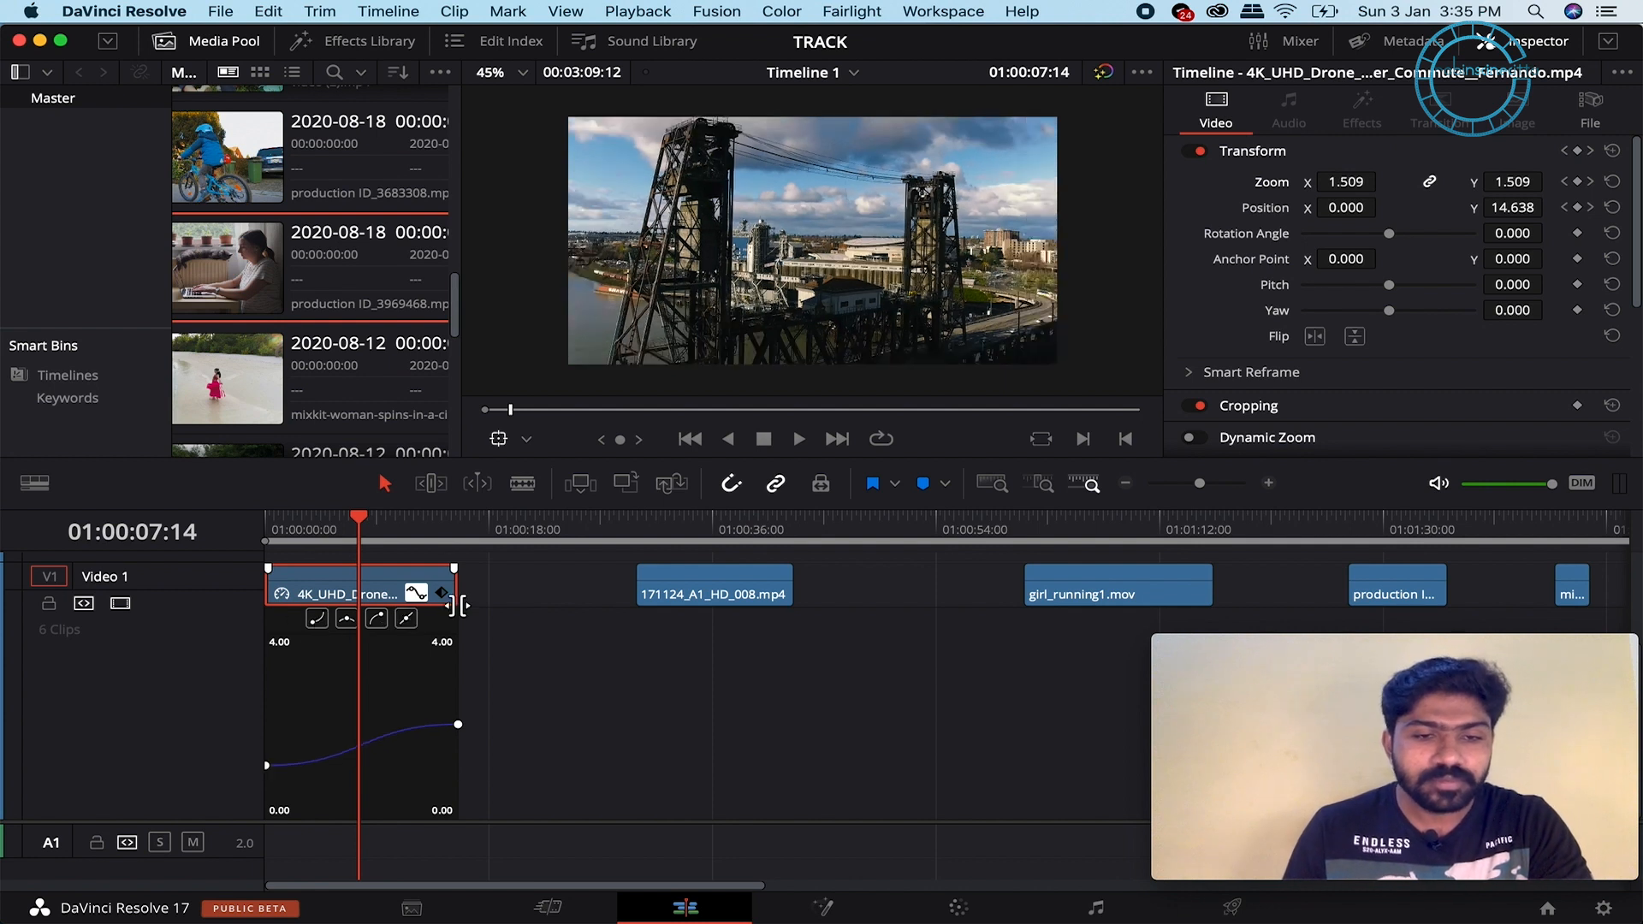
left_click(416, 593)
- Play the timeline from the beginning to review the eased zoom
left_click(163, 533)
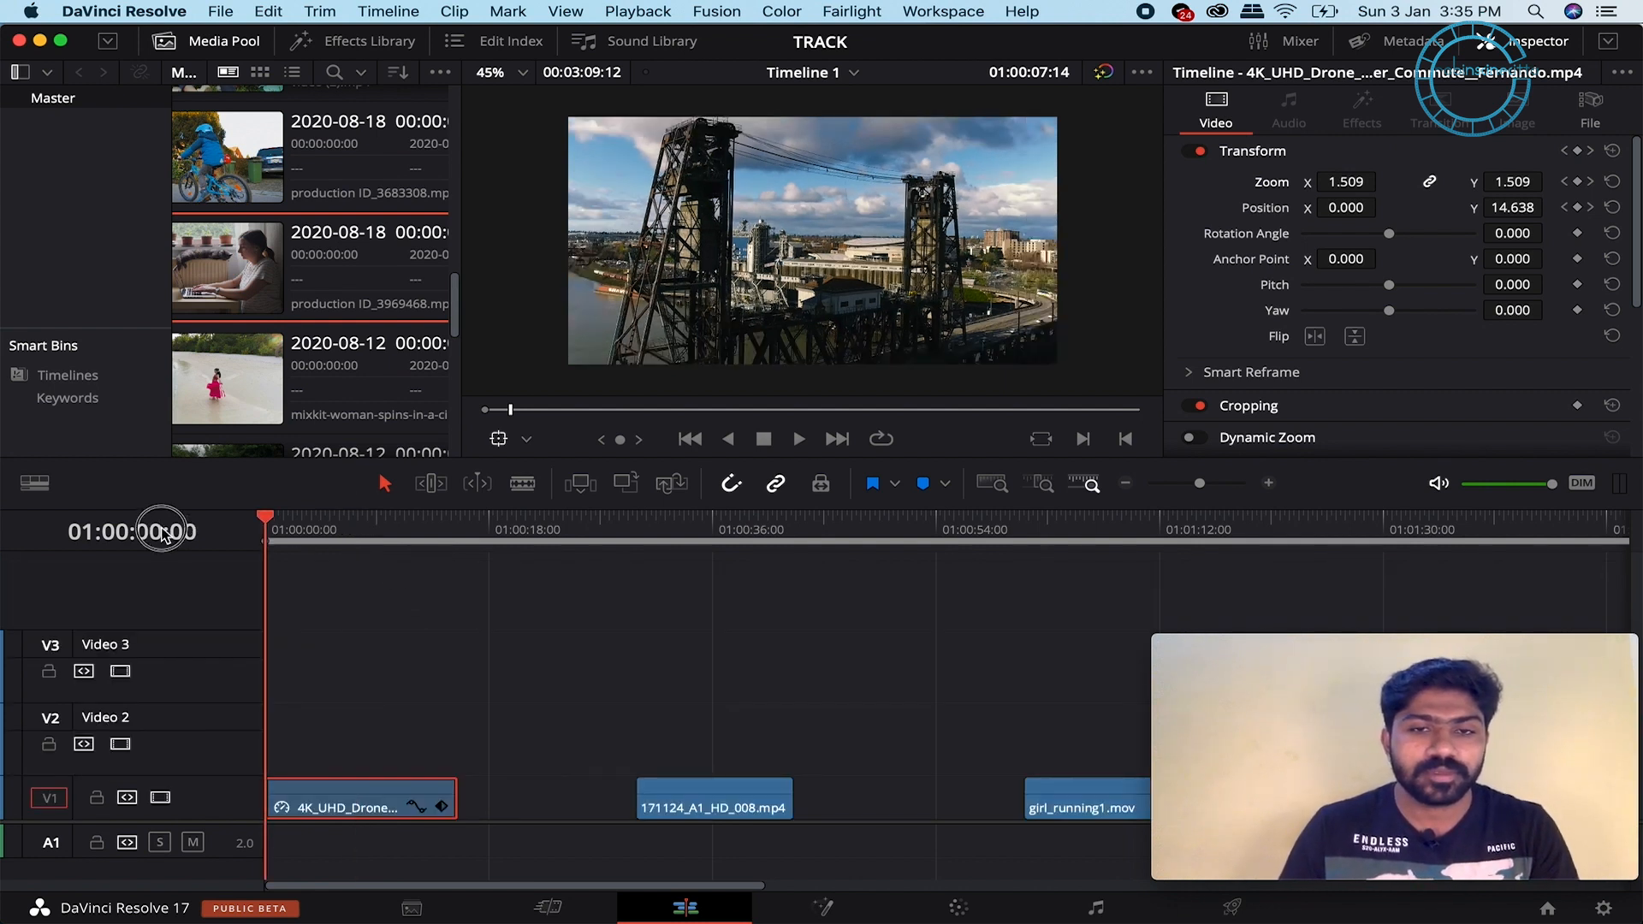
key("space")
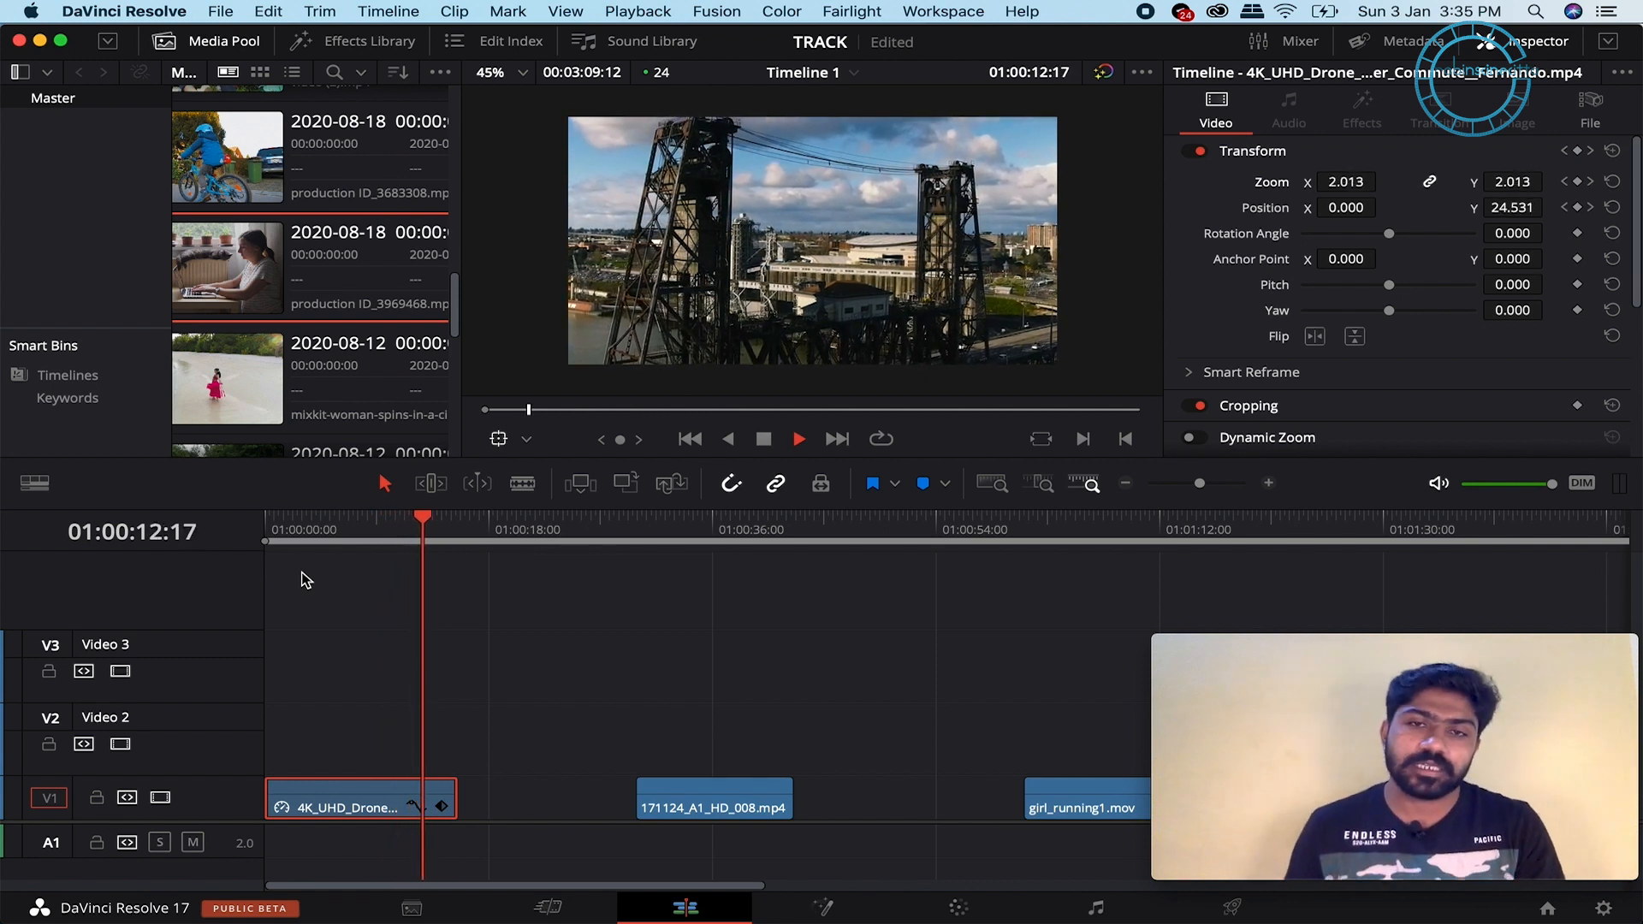
key("space")
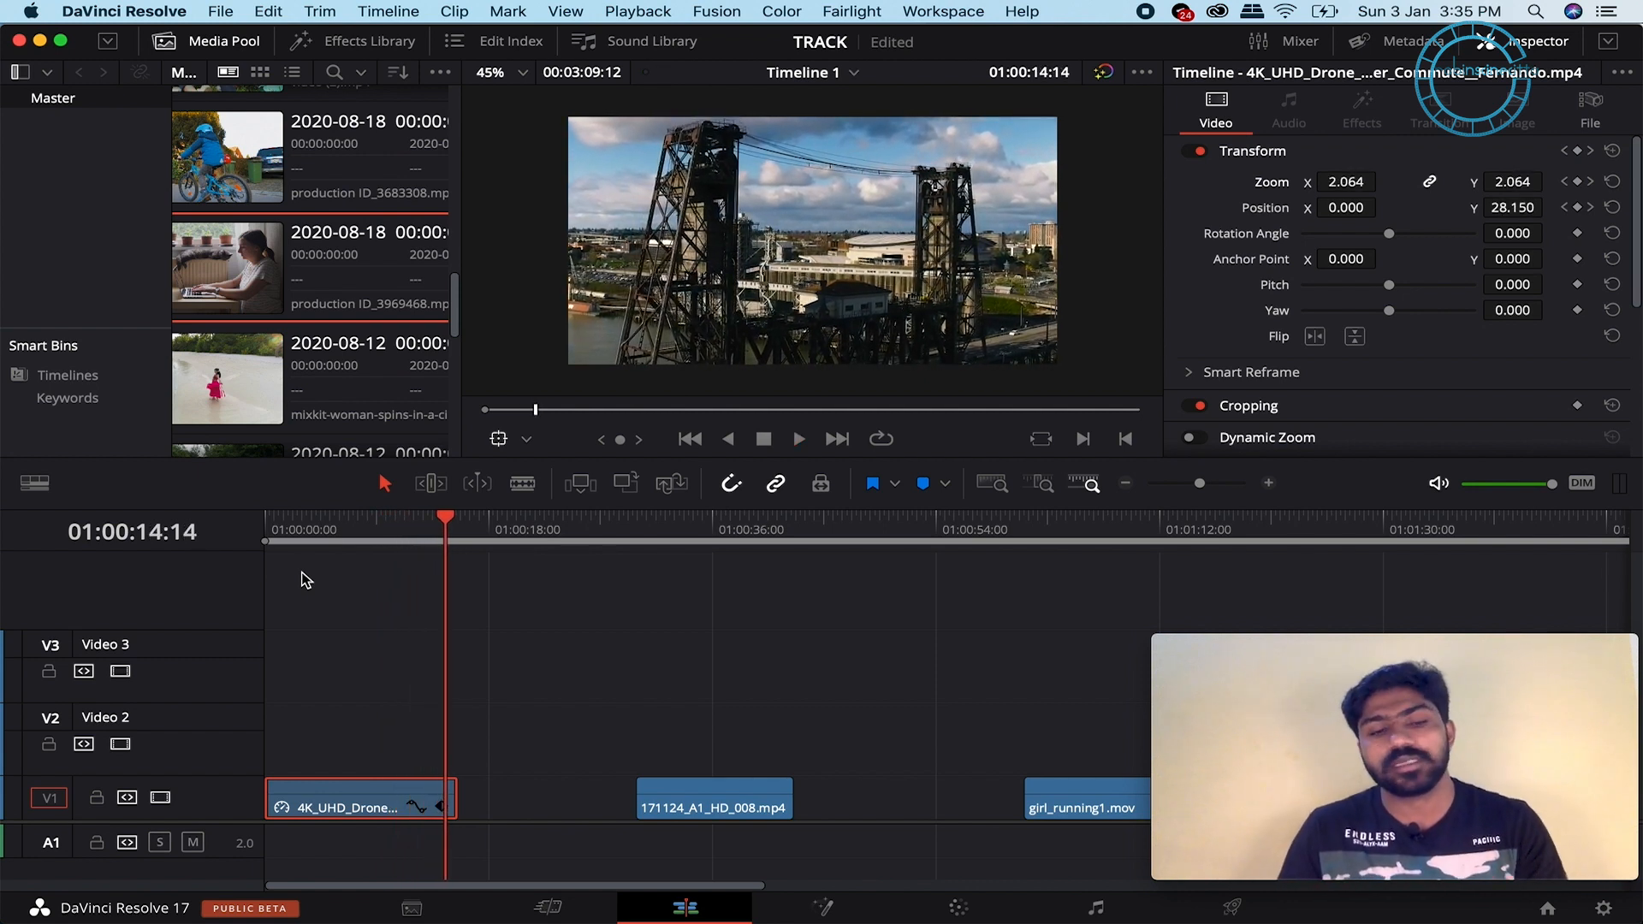
- Stop playback on the drone clip near 01:02:01:15 and open that clip in Fusion
mouse_move(1318, 695)
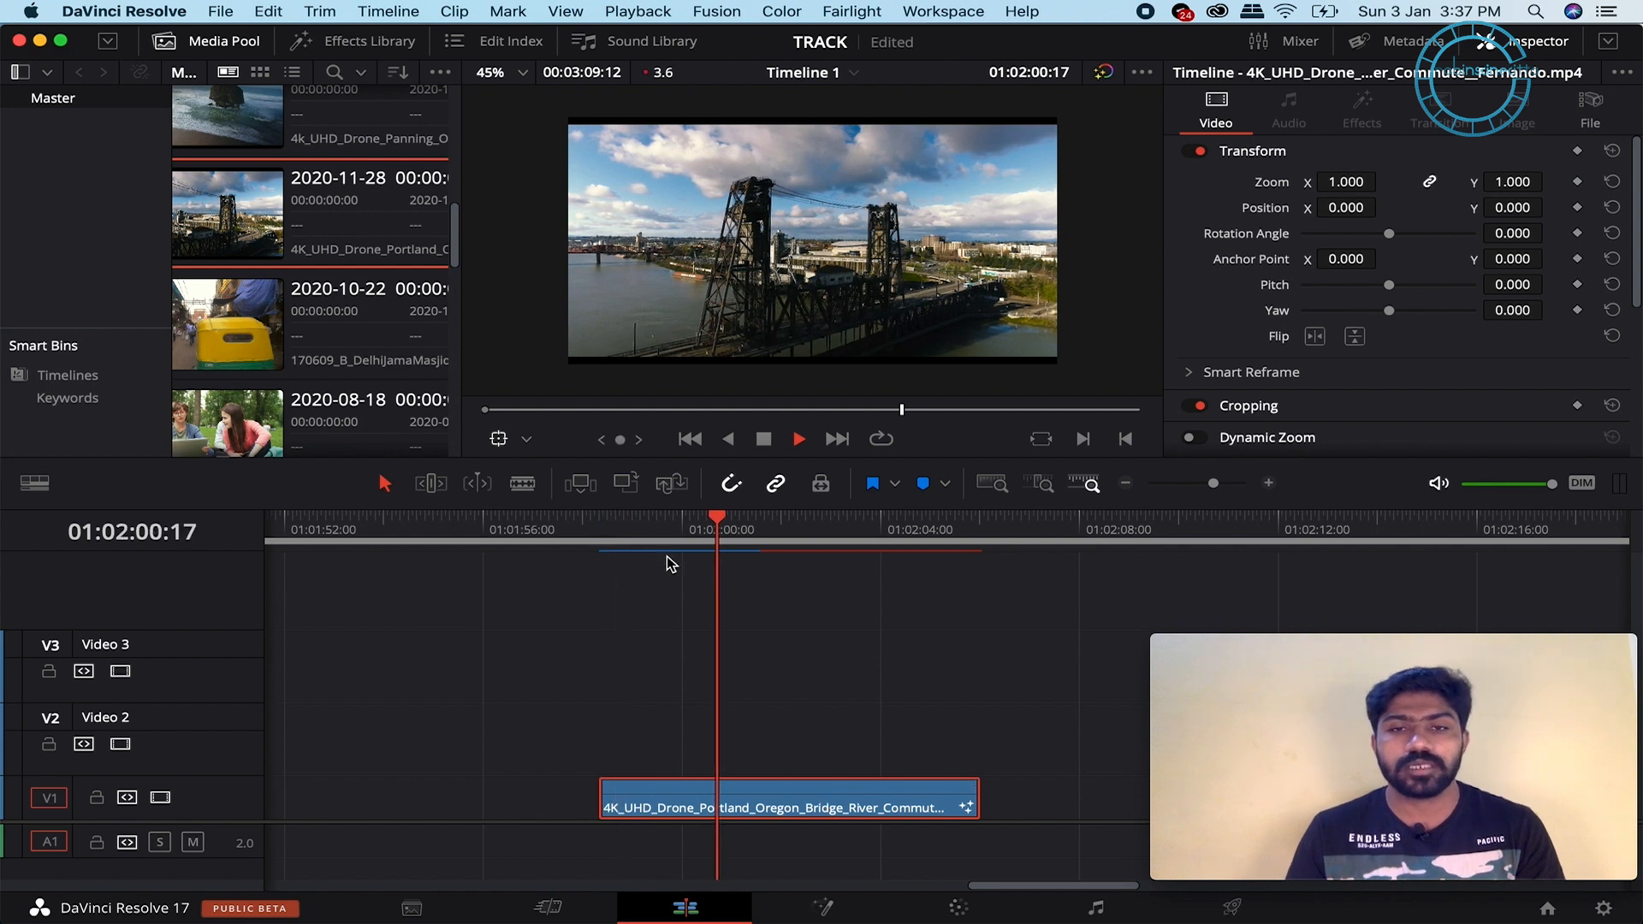
key("space")
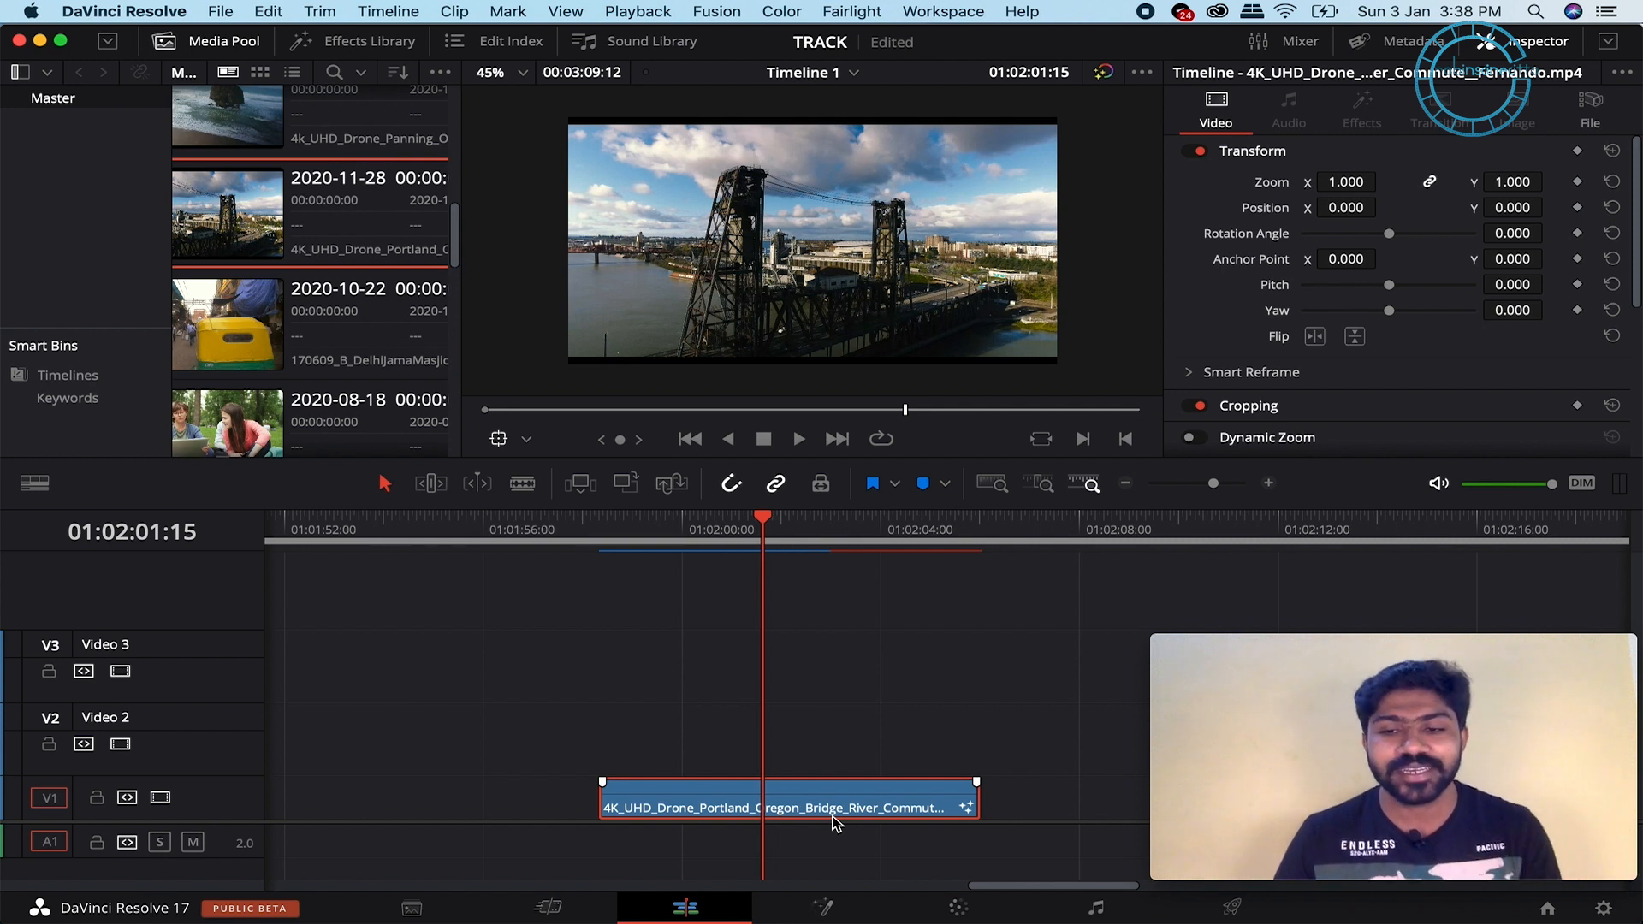
left_click(822, 908)
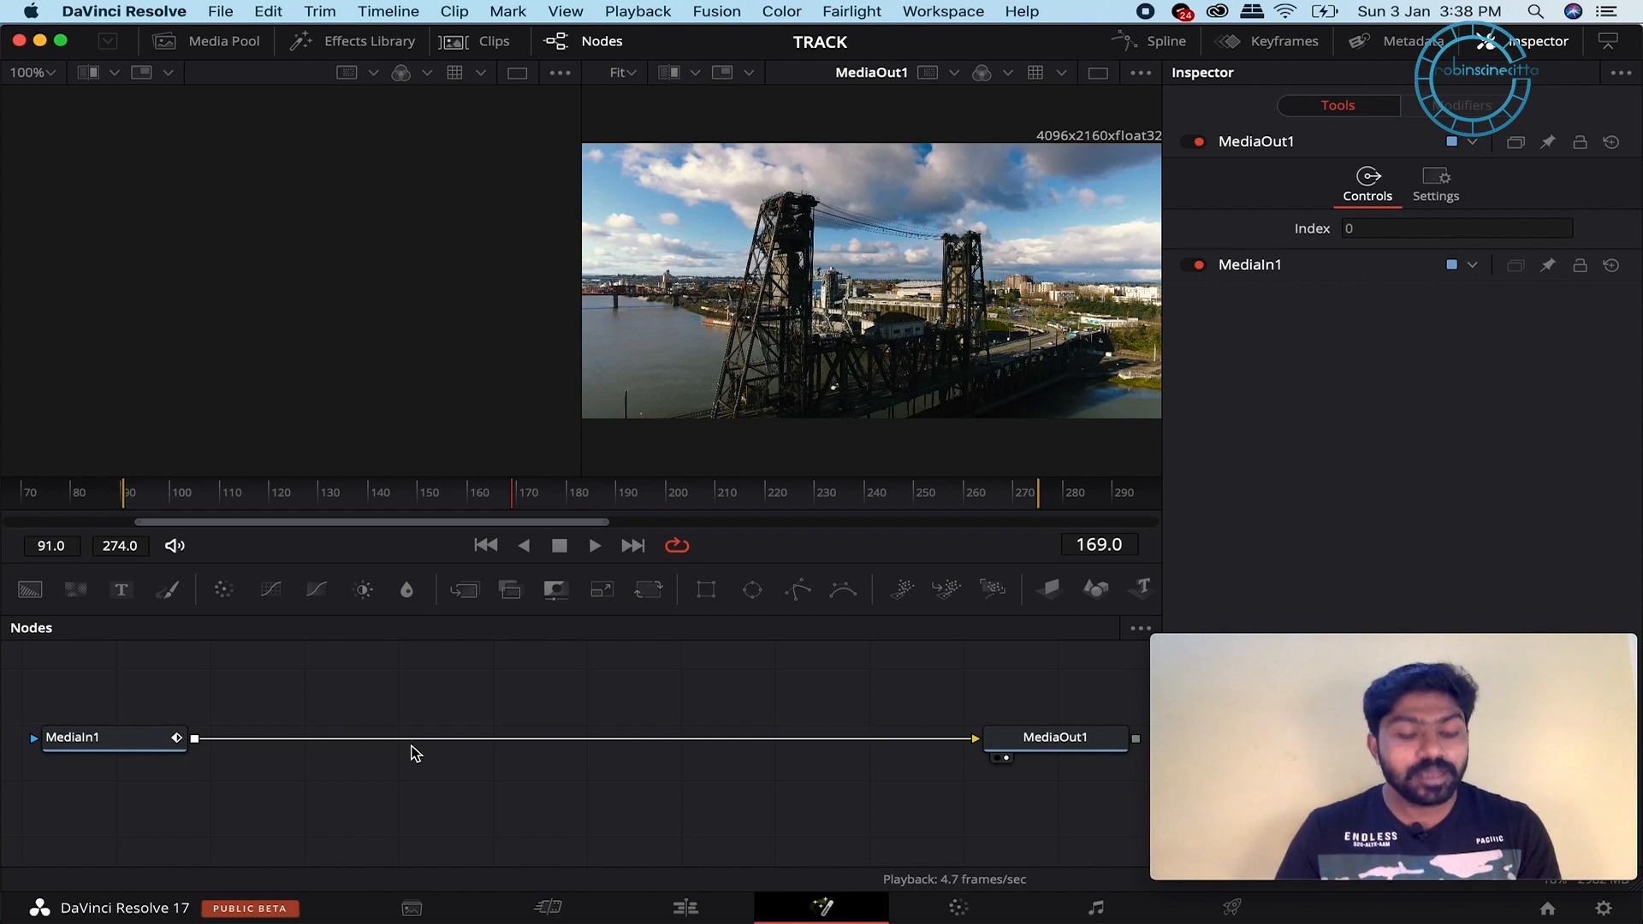
- Add a Time Speed node and insert it between MediaIn1 and MediaOut1
key("shift+space")
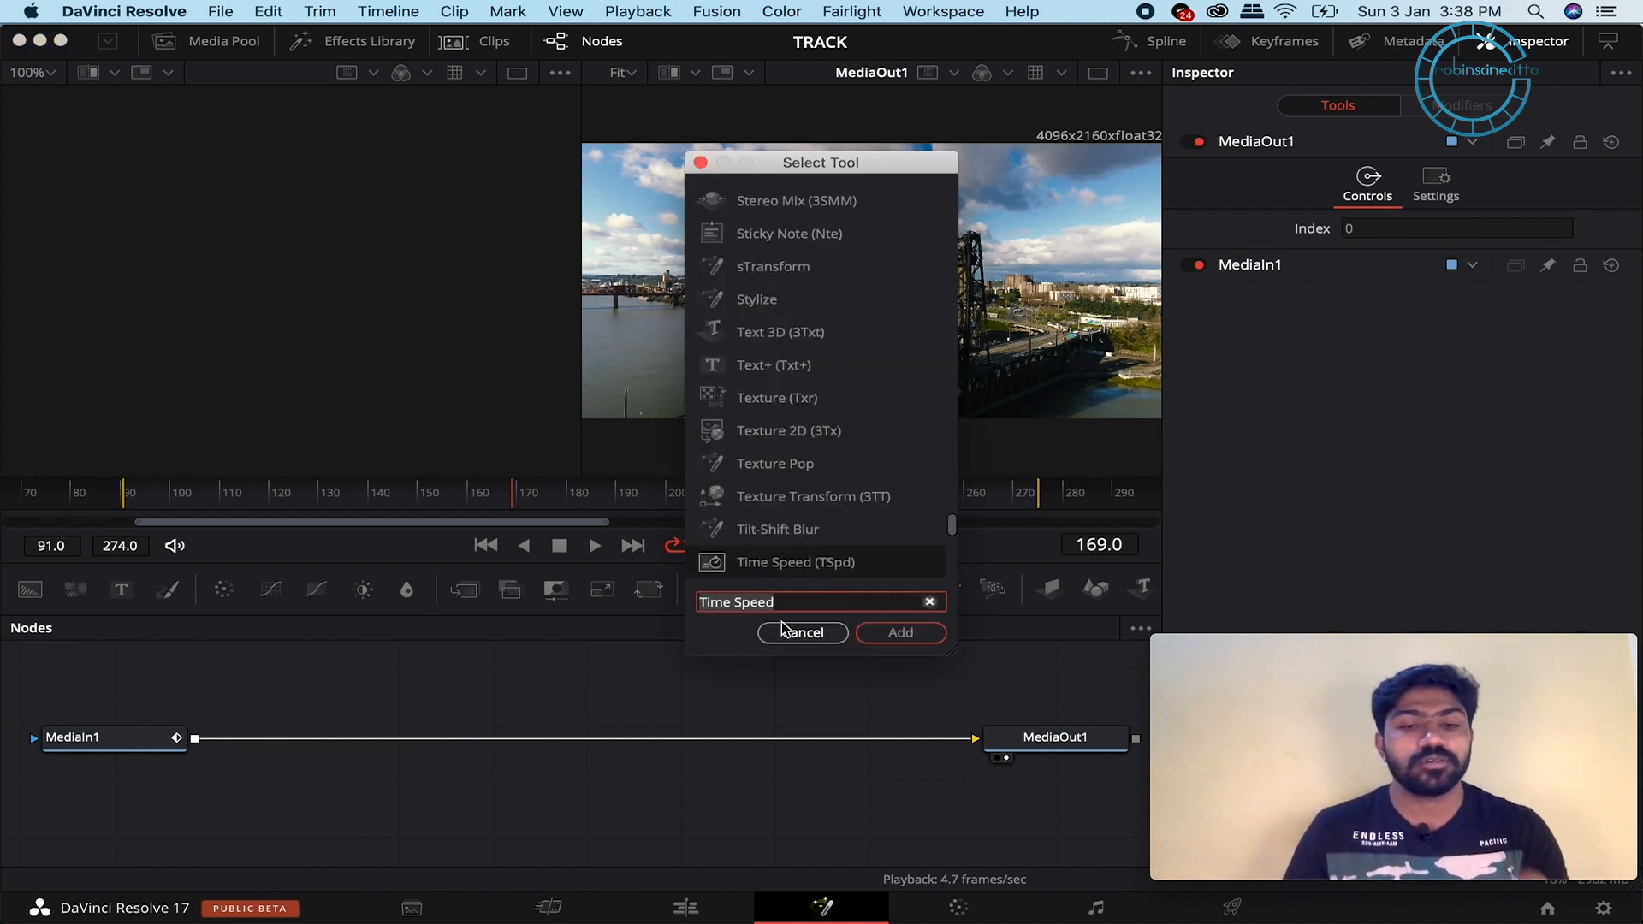
key("BackSpace")
type("time")
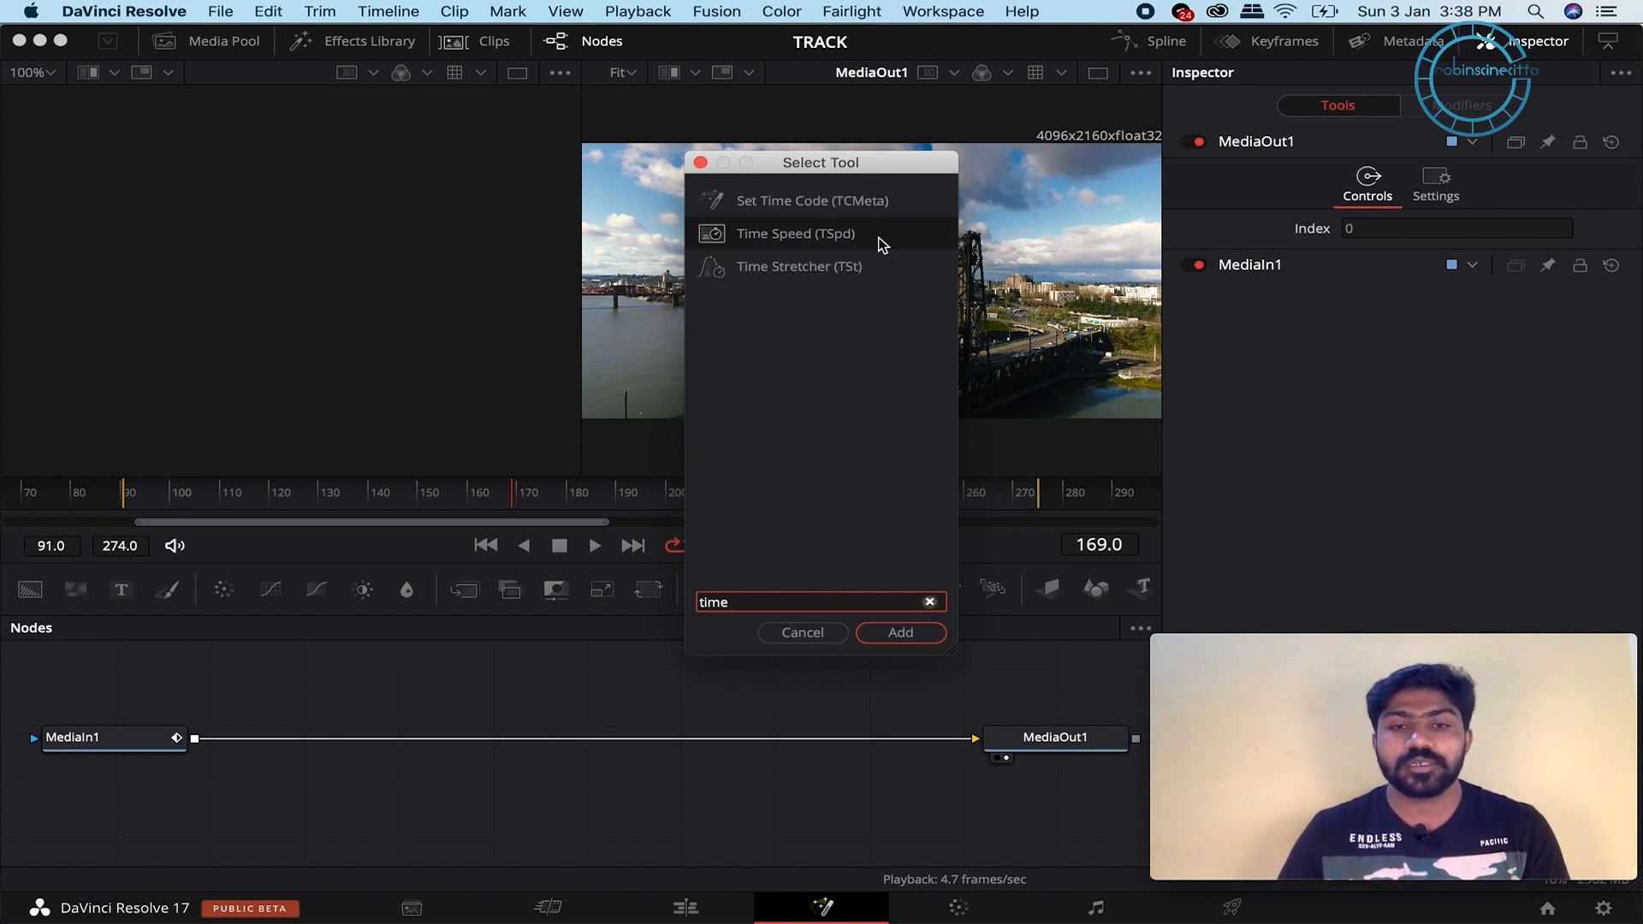
left_click(901, 633)
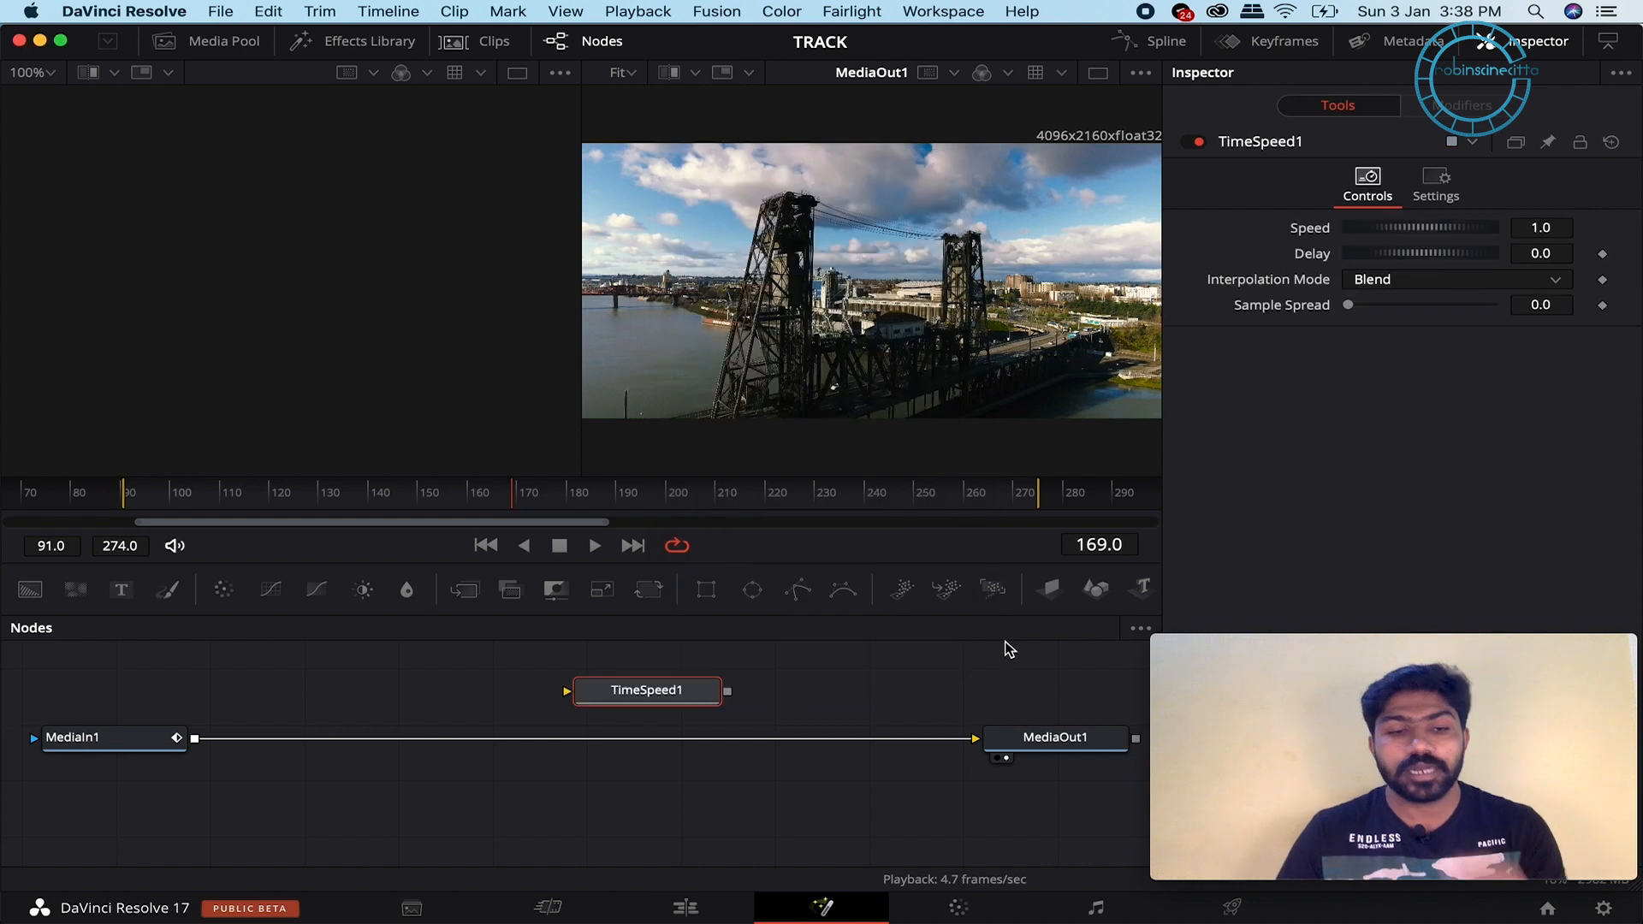
left_click_drag(595, 685, 366, 737)
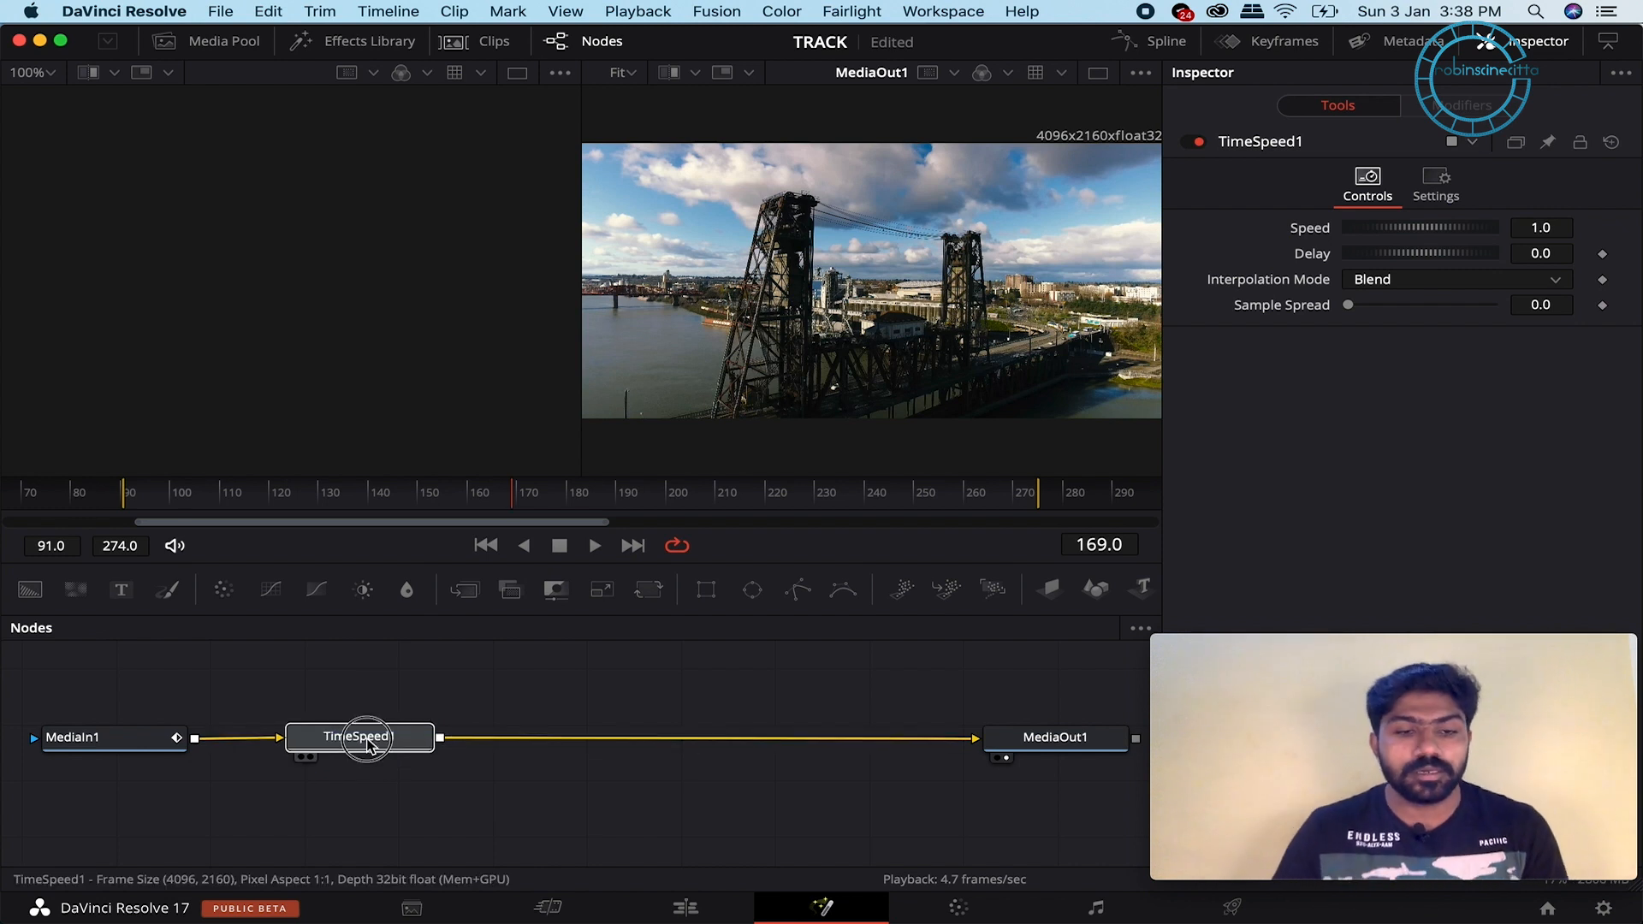
left_click(320, 698)
left_click(385, 746)
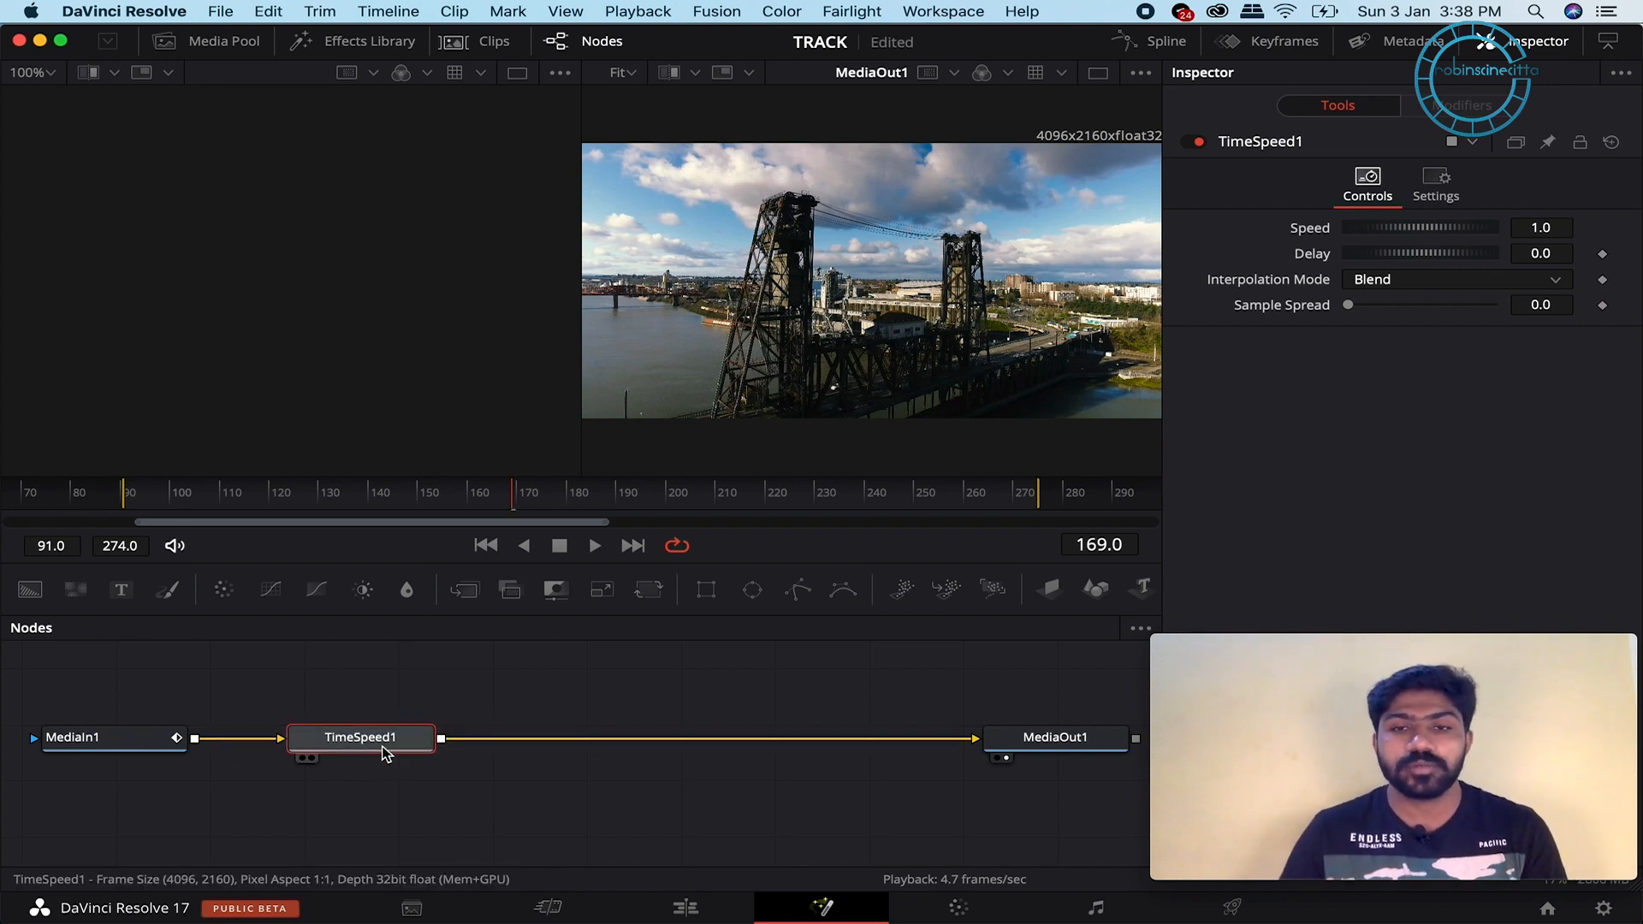
- Set the Time Speed node's speed to -1.0 to reverse the clip
left_click(1528, 227)
key("Tab")
left_click(1602, 497)
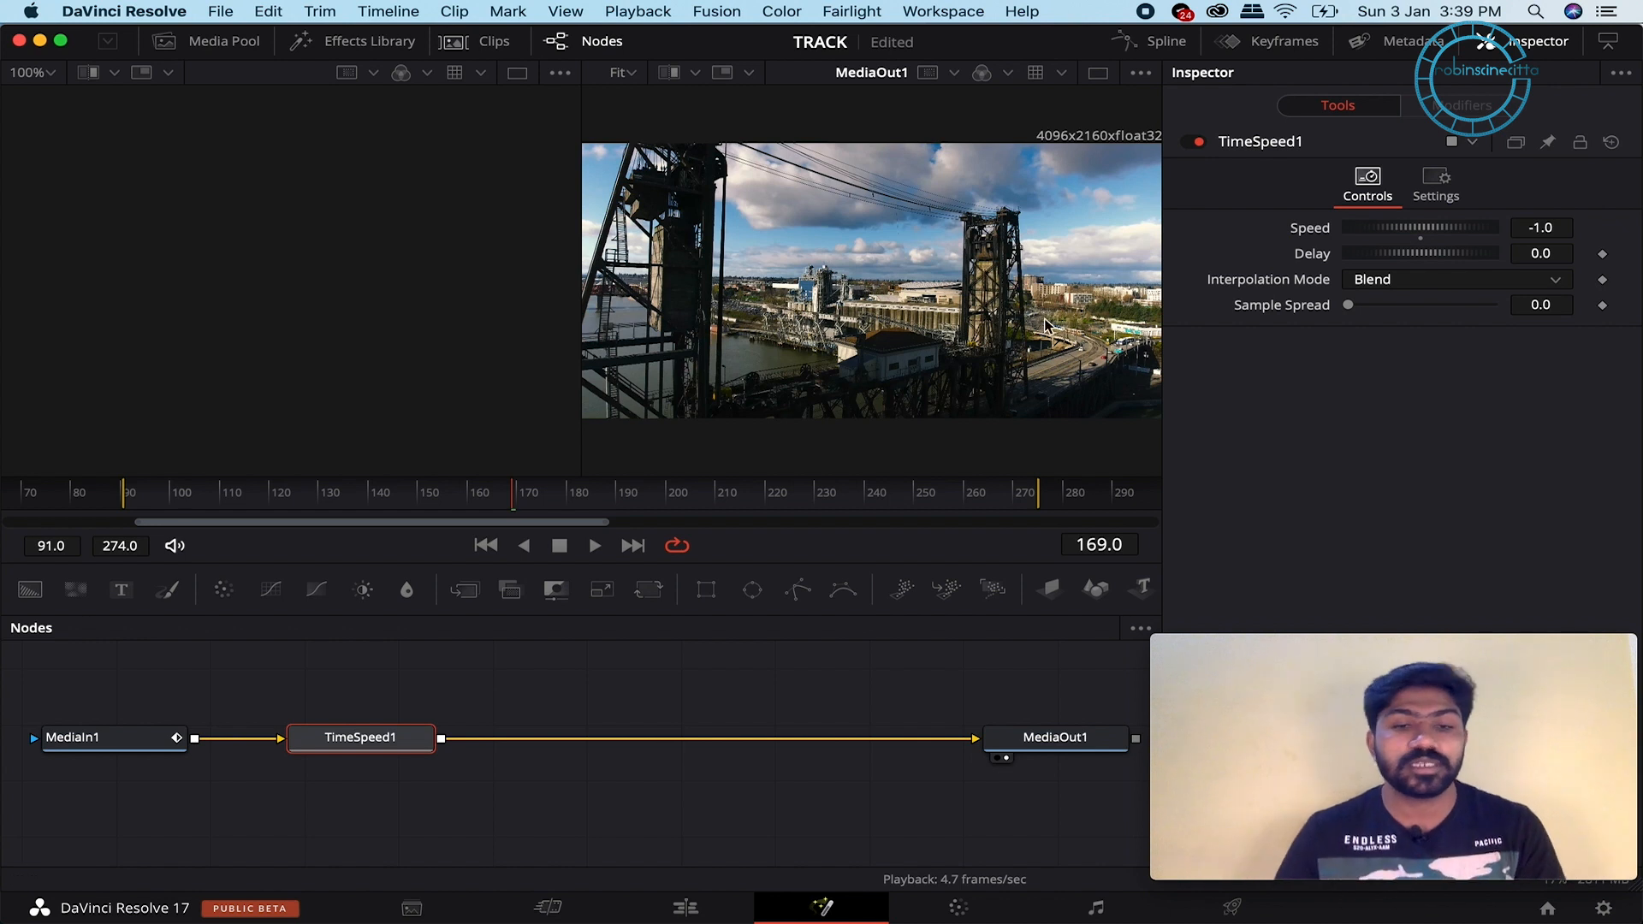
- Play the reversed clip from near its start and look through the Interpolation Mode options
left_click_drag(391, 516, 135, 525)
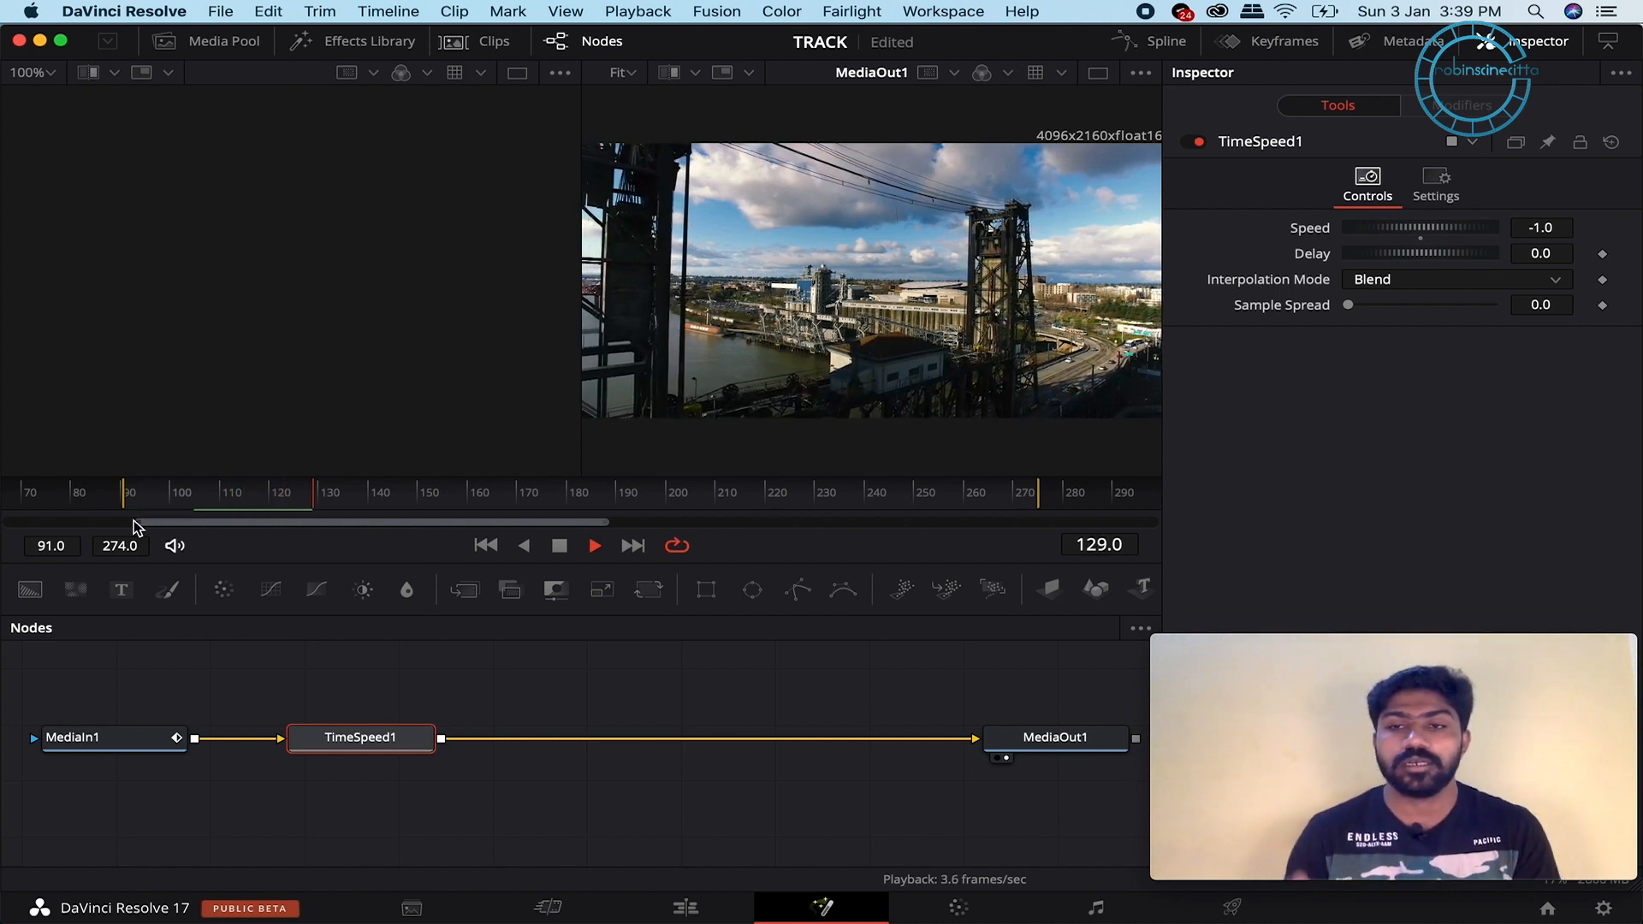
left_click(1489, 278)
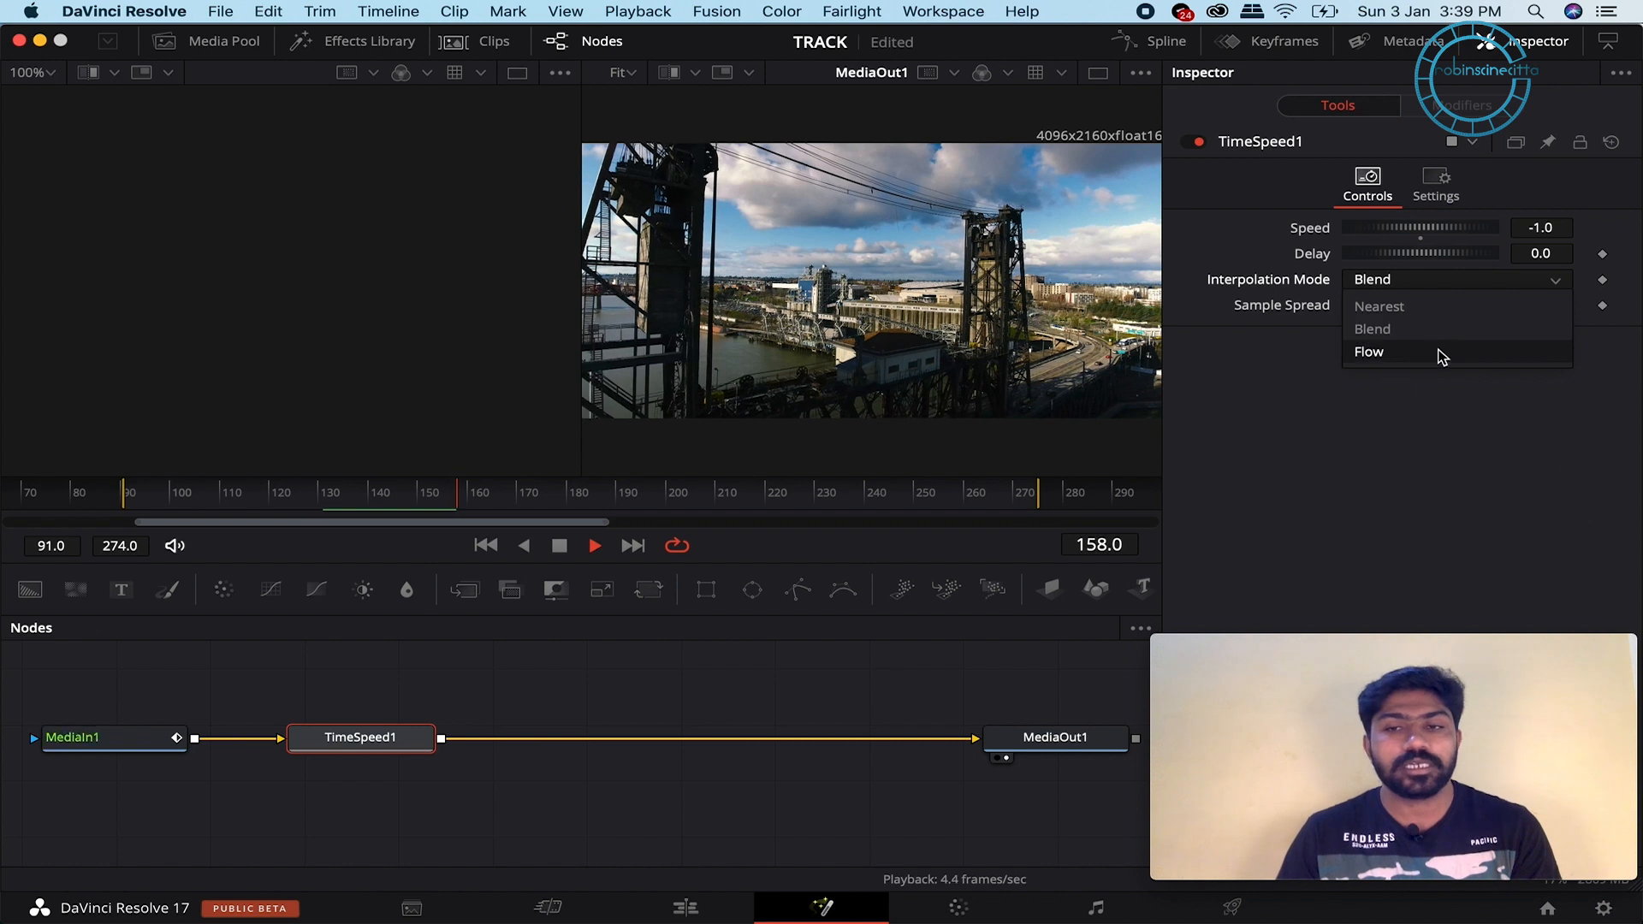
left_click(1484, 433)
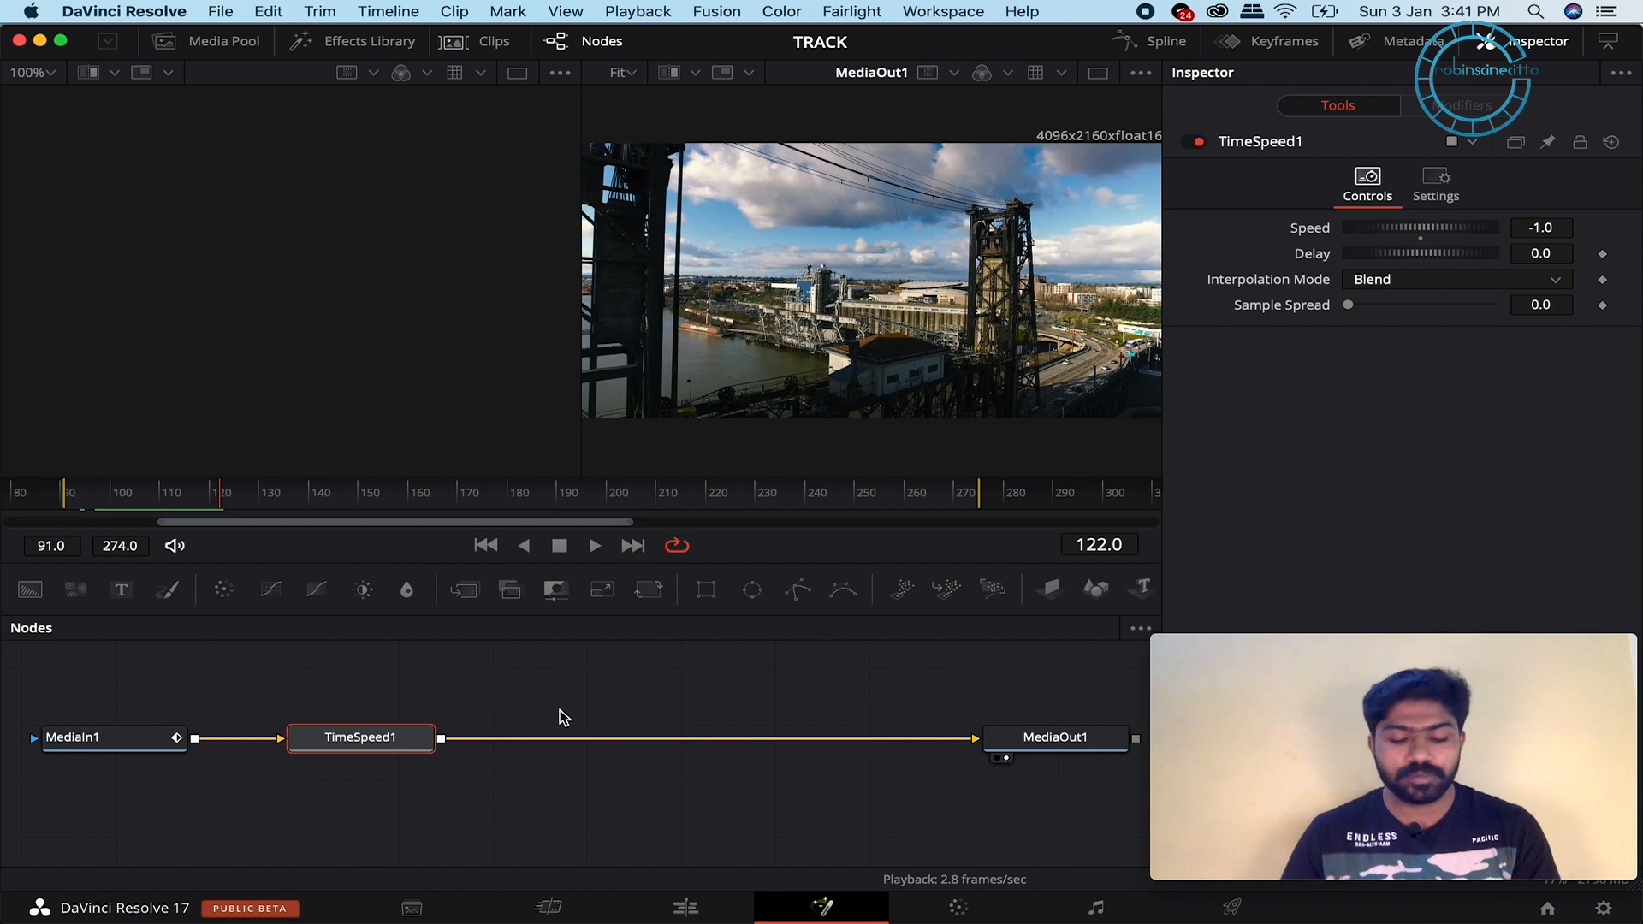
- Add a Transform (Xf) node between the Time Speed node and MediaOut1
key("shift+space")
type("time")
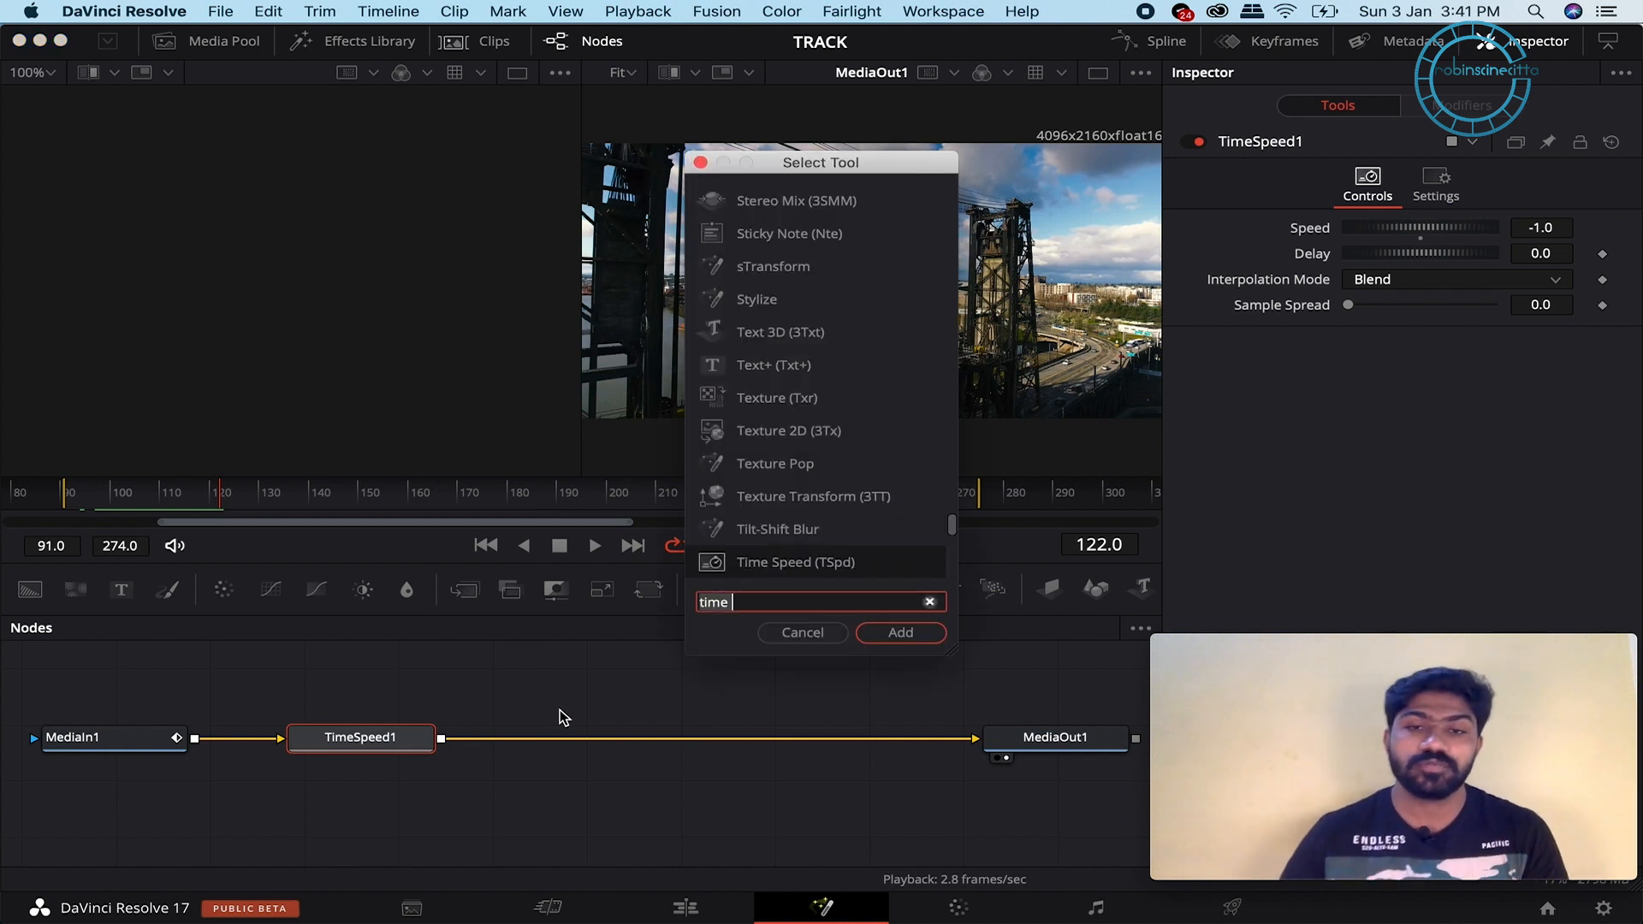
key("BackSpace")
key("BackSpace")
key("BackSpace")
key("BackSpace")
key("BackSpace")
type("trans")
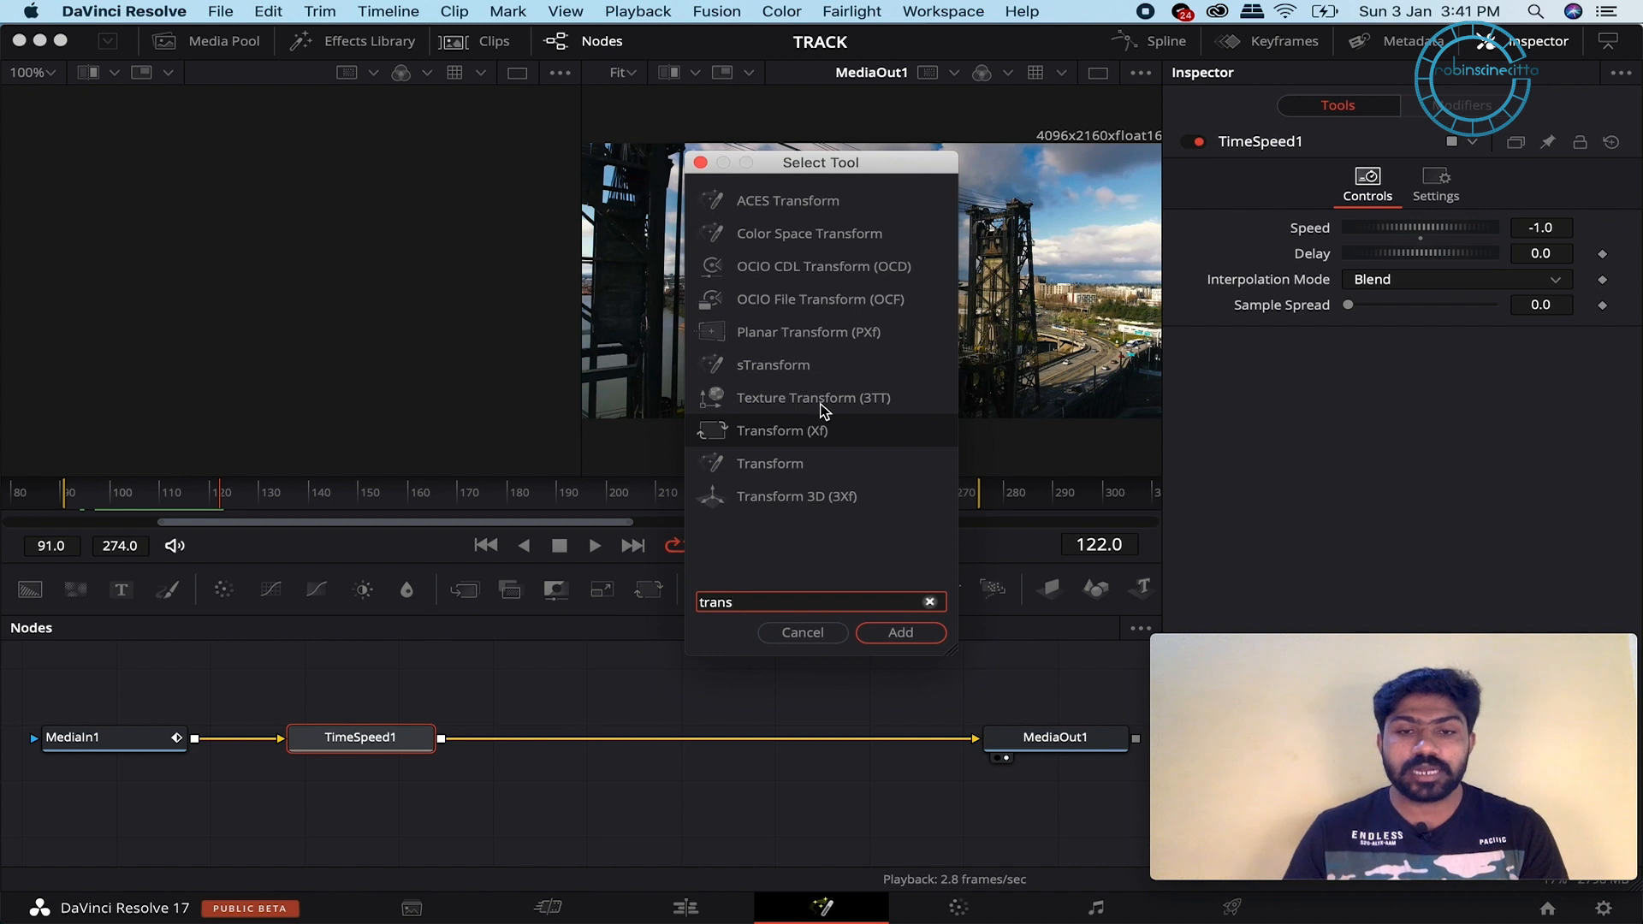
left_click(933, 642)
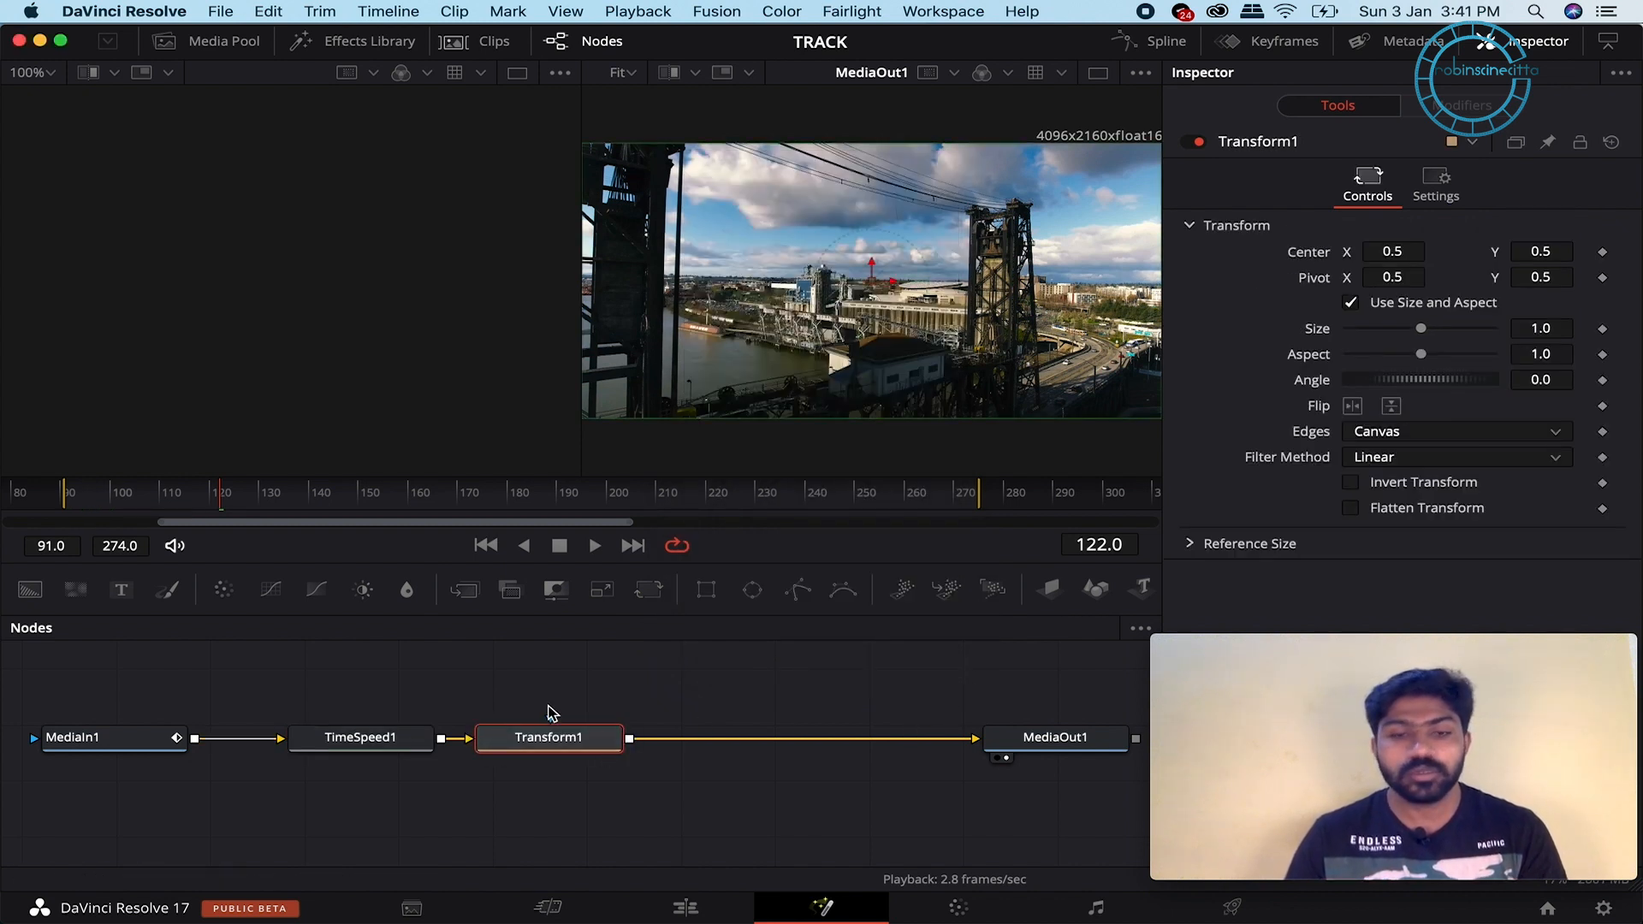
- Add keyframes for the Transform node's Center and Size at frame 93
left_click_drag(220, 503, 78, 514)
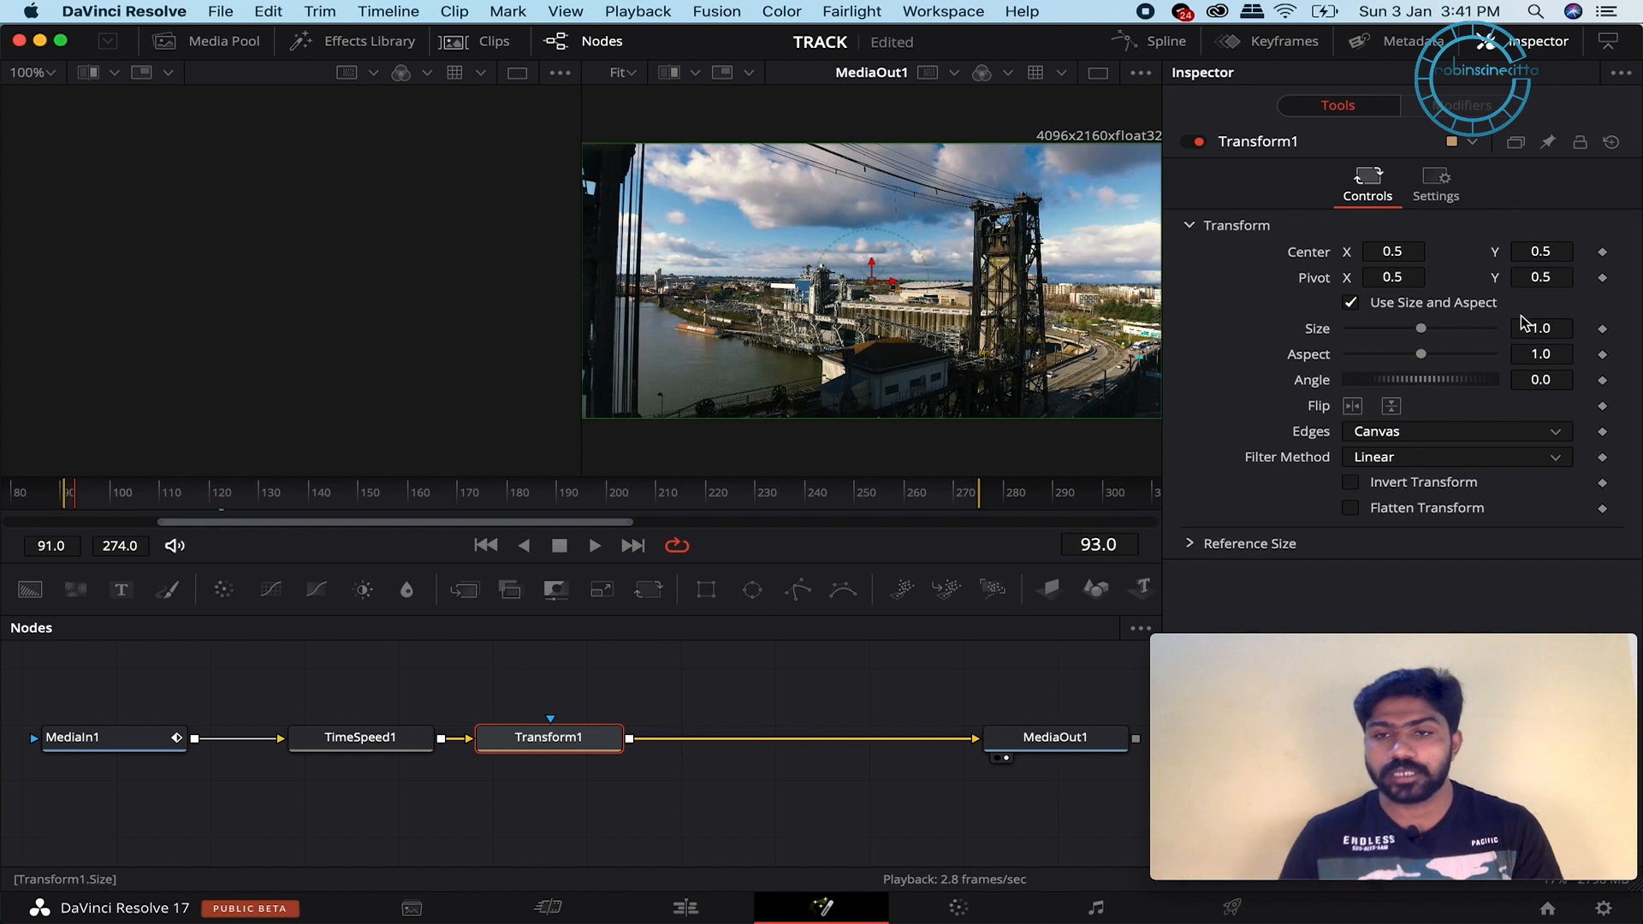
left_click(1603, 254)
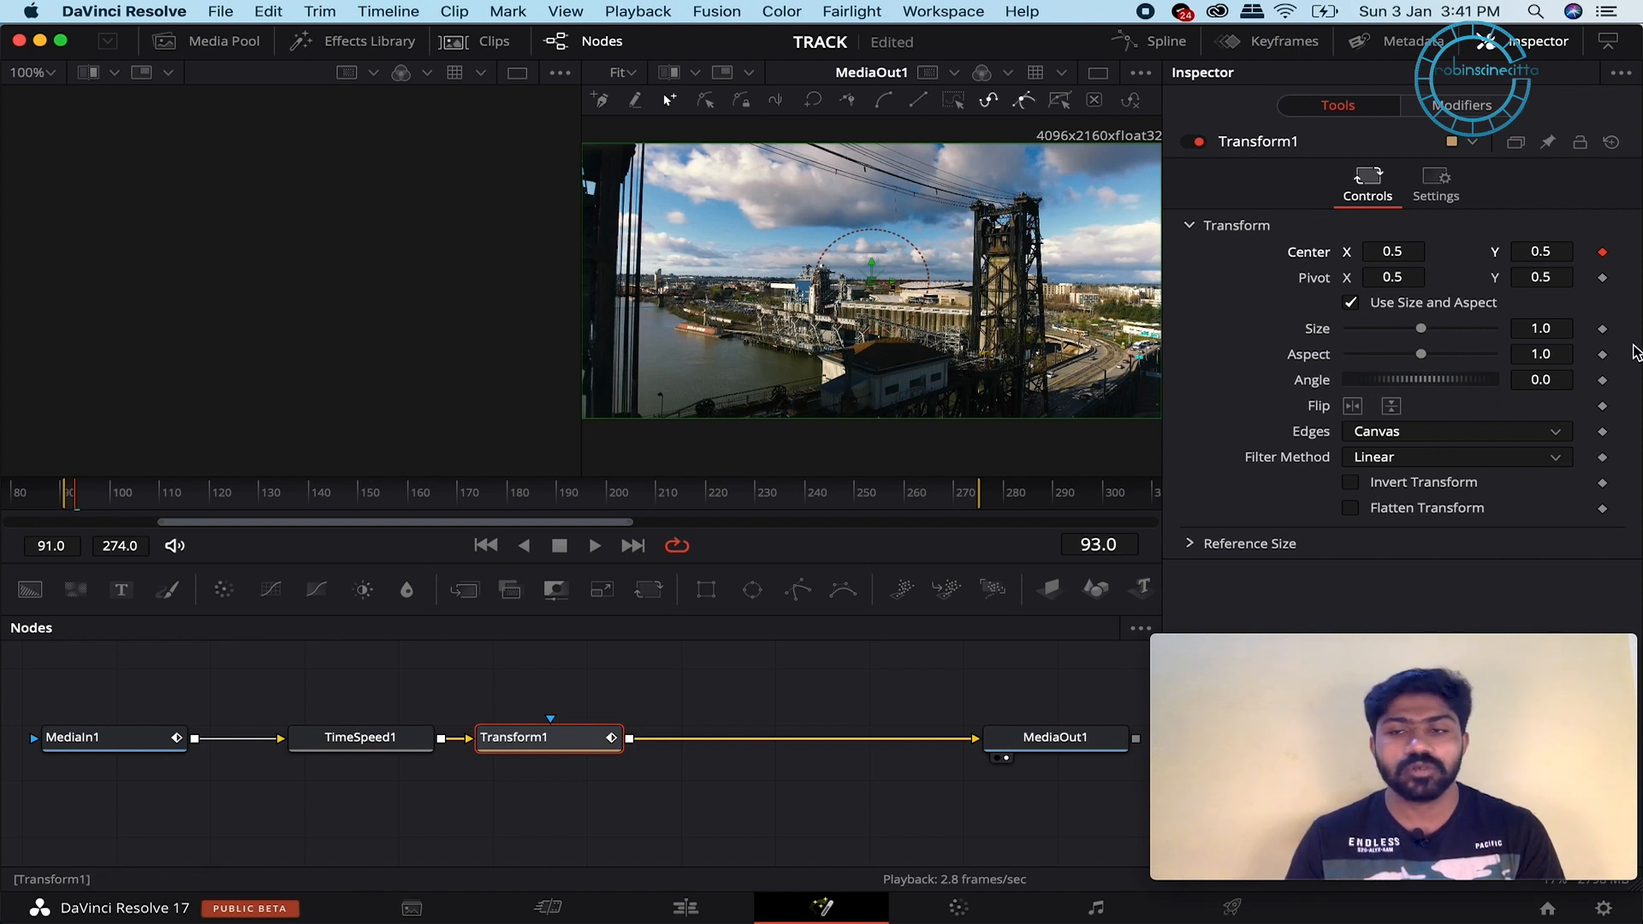
left_click(1603, 331)
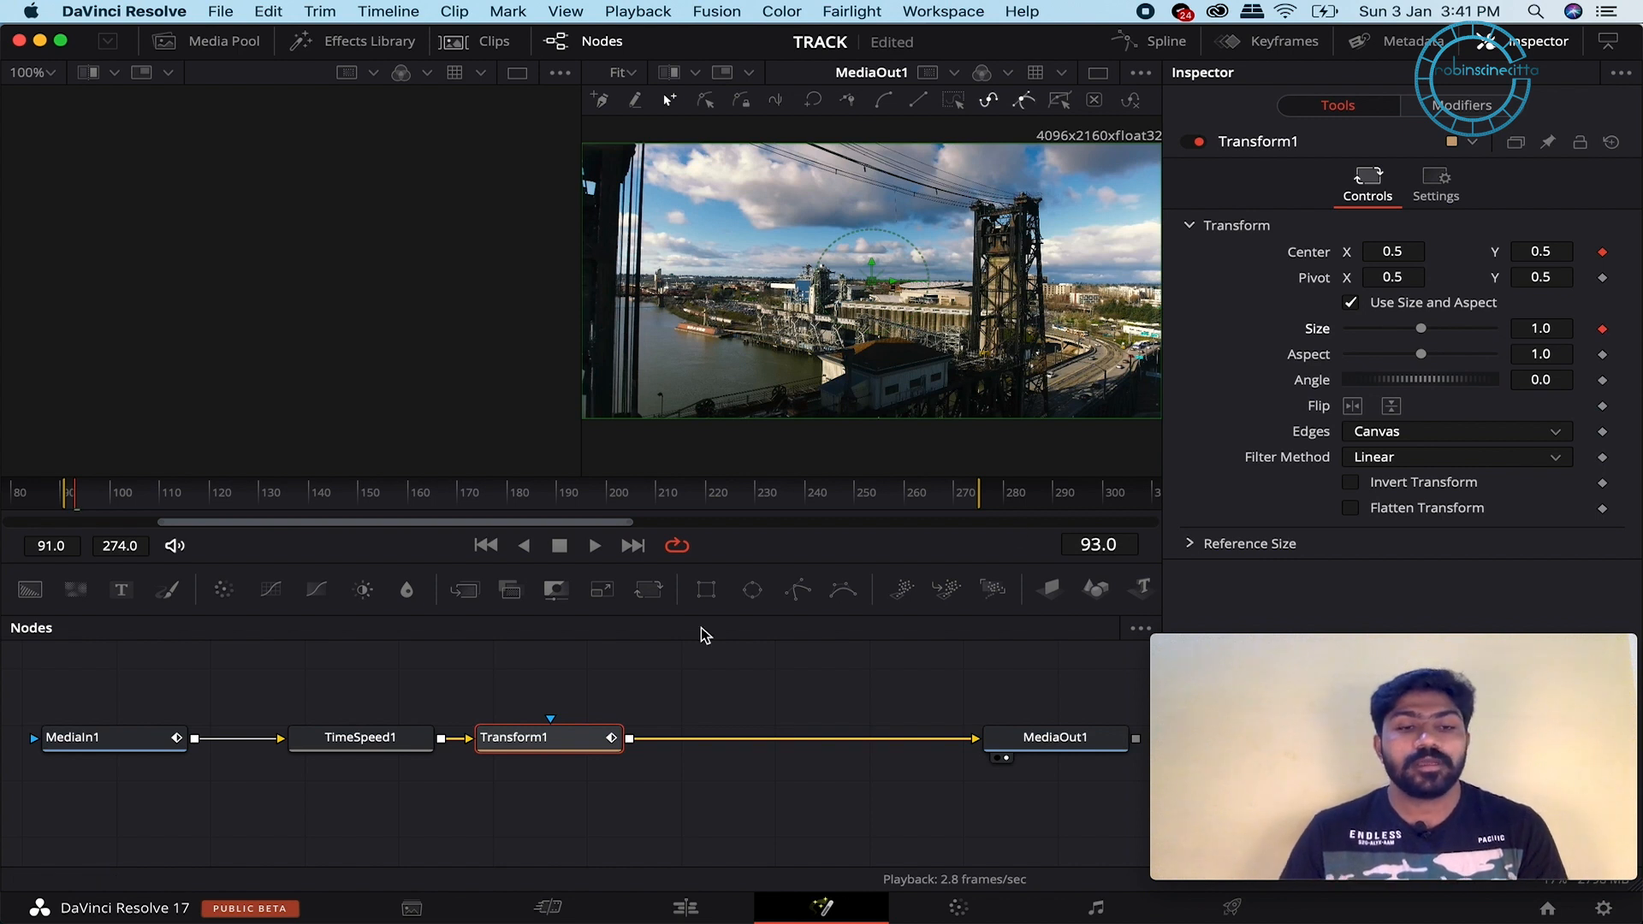
- At frame 274, set the Transform node's Size to 1.83 and Center to X 0.594, Y 0.109, and scrub back through the move
left_click_drag(77, 504, 977, 505)
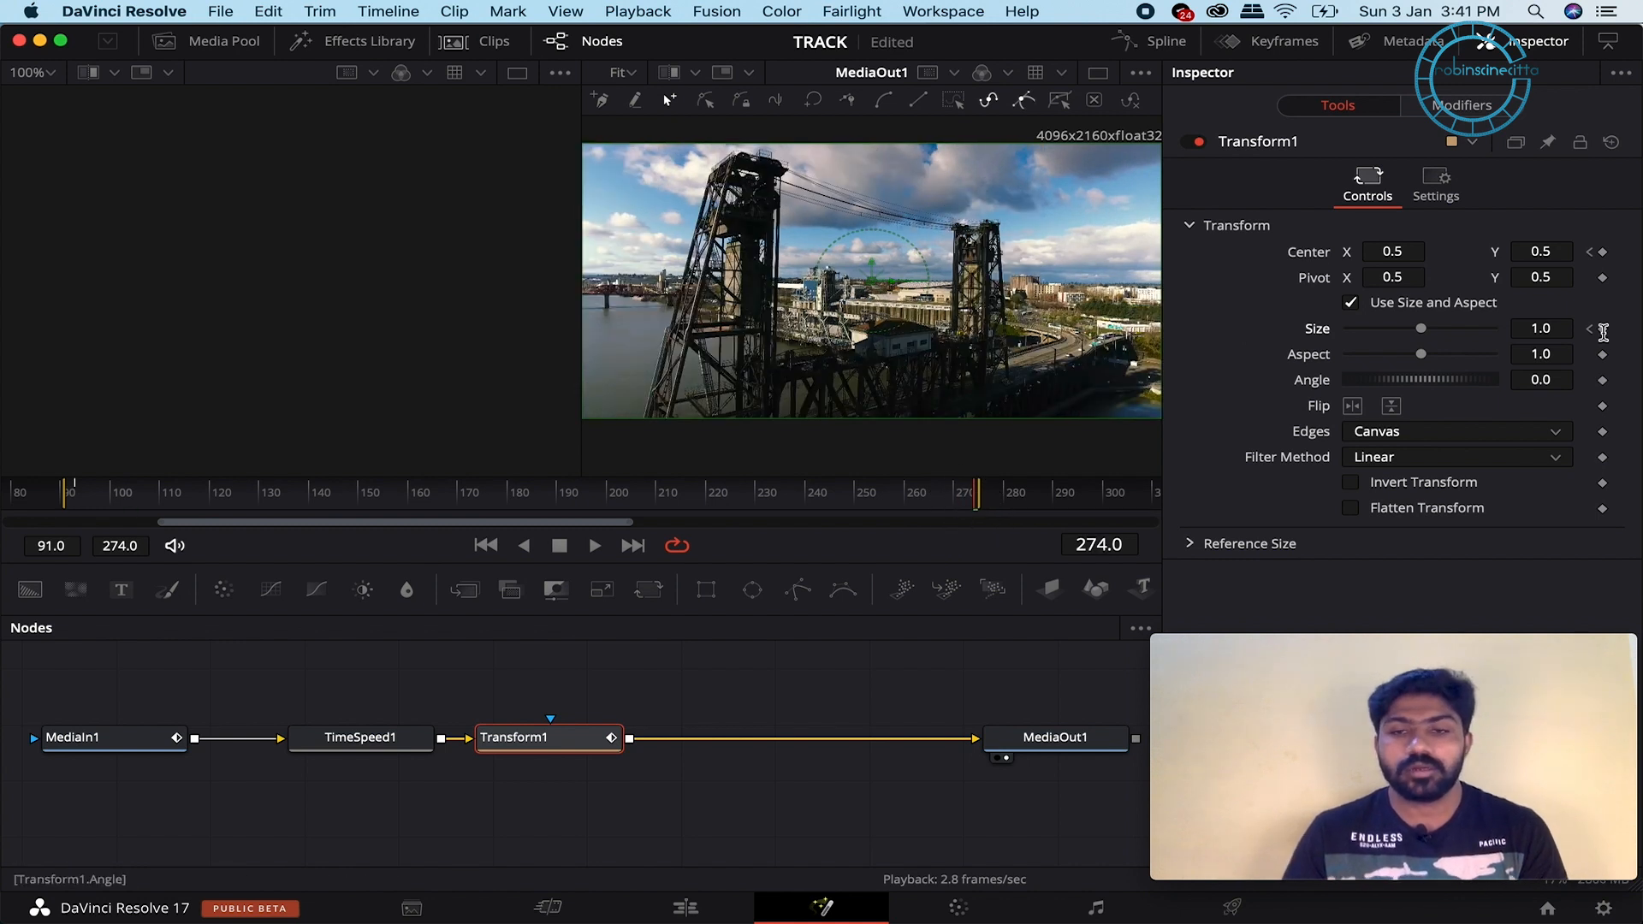
left_click_drag(1426, 330, 1440, 336)
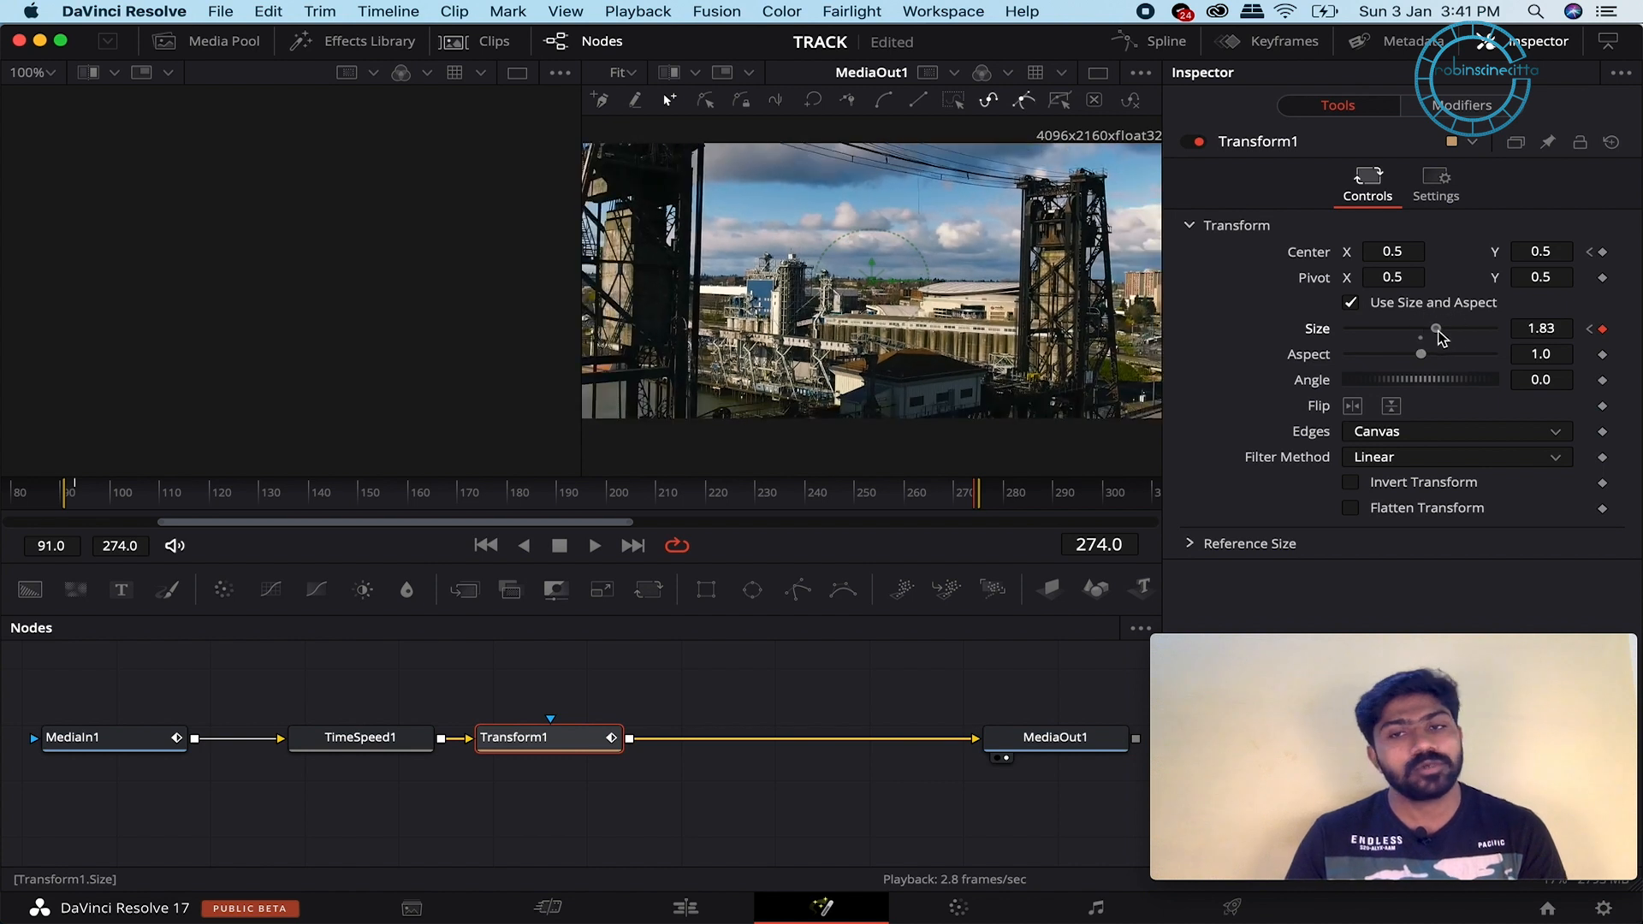
left_click_drag(1539, 257, 1520, 258)
left_click_drag(1391, 255, 1107, 324)
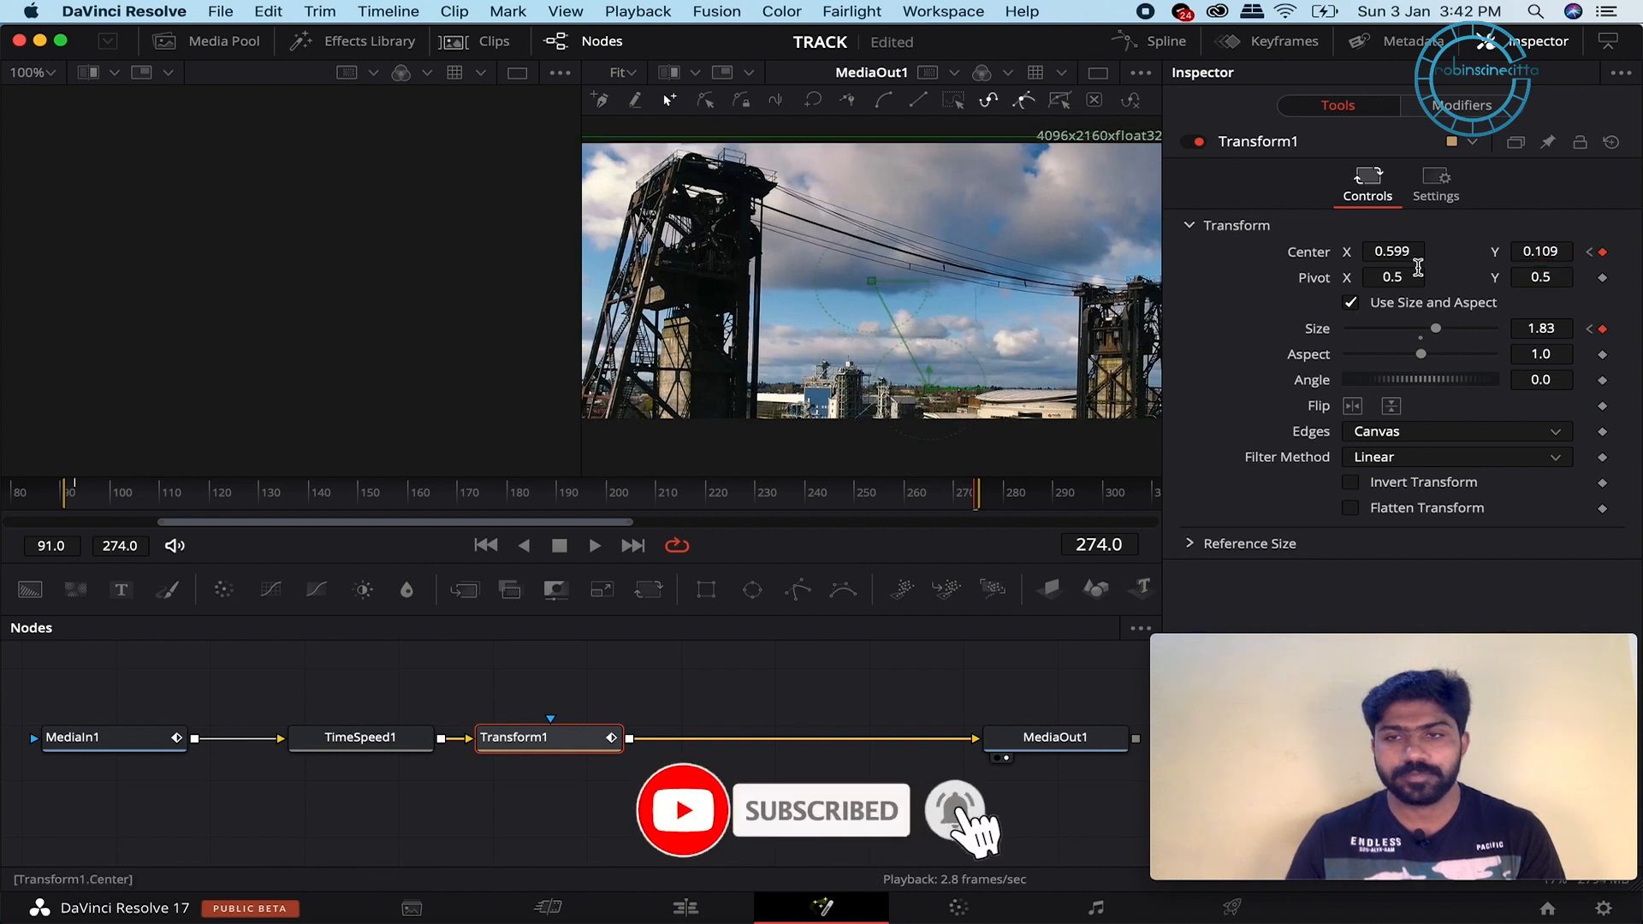
left_click_drag(1402, 252, 1394, 257)
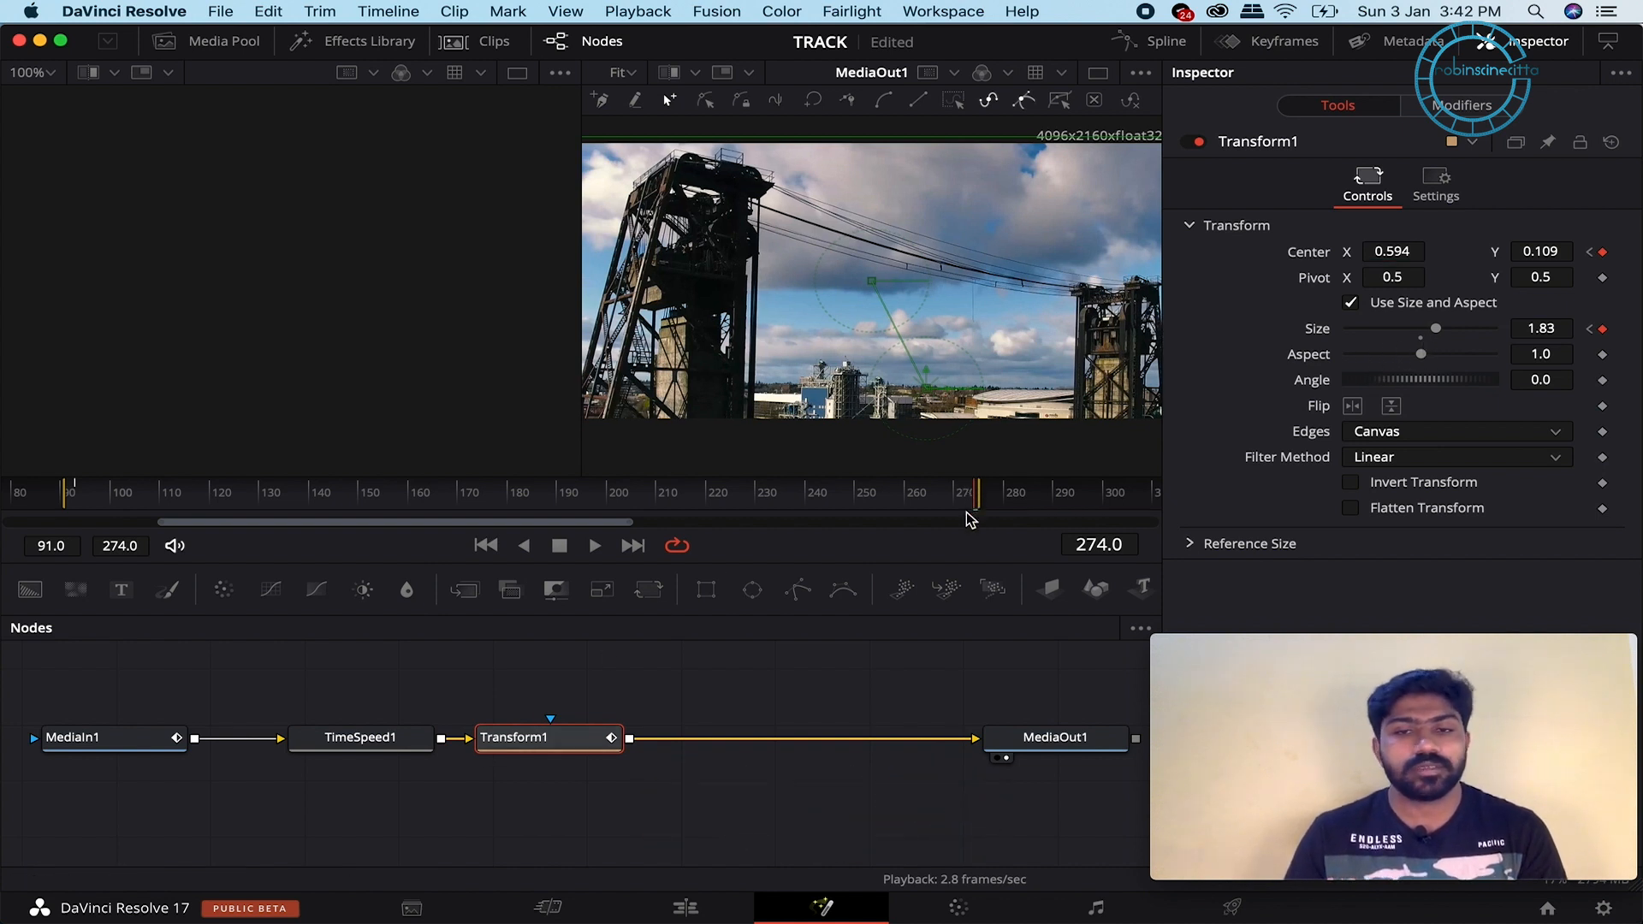
left_click_drag(972, 492, 532, 495)
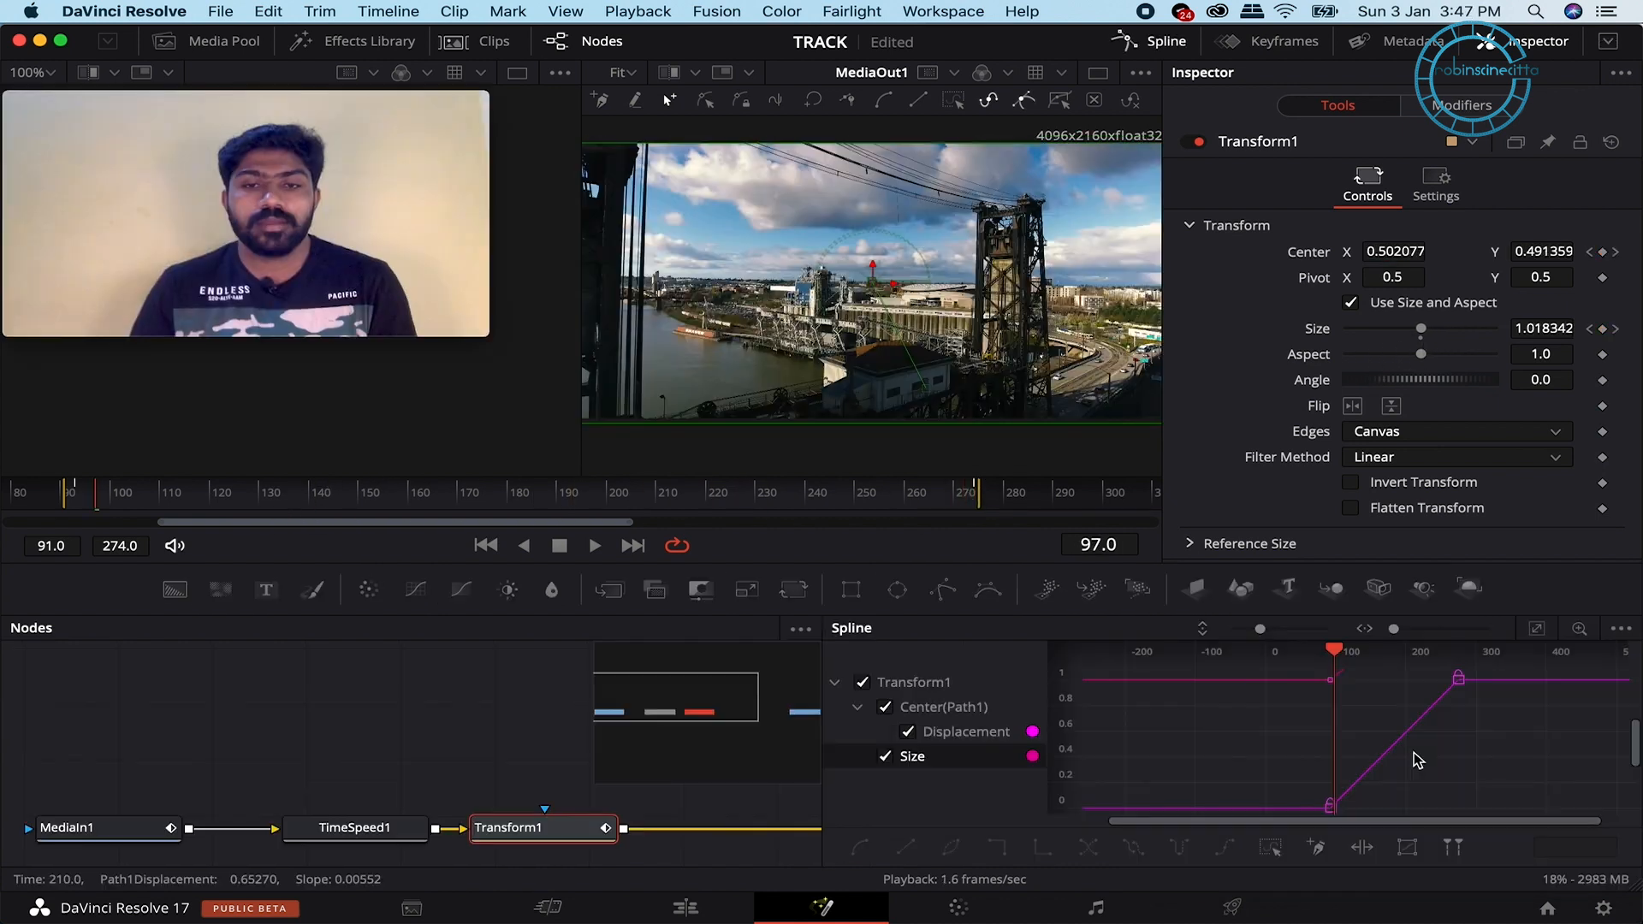
- Ease the Center path's Displacement curve into an S-shape by adjusting the handles of its start and end keyframes in the Spline editor
left_click_drag(1412, 759, 1321, 836)
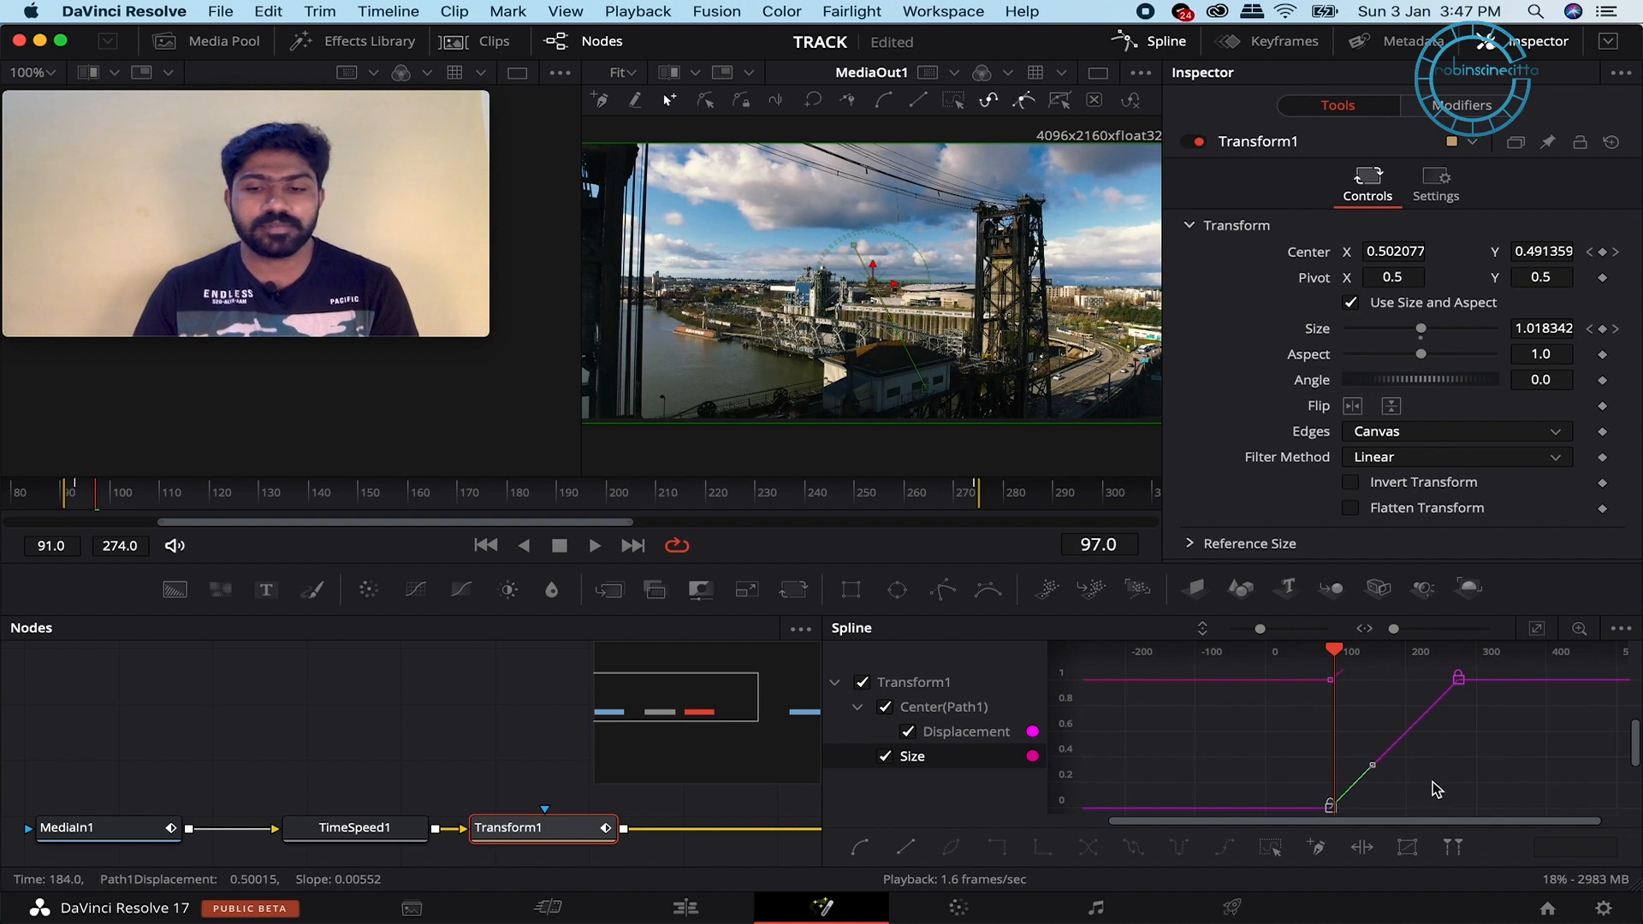
left_click_drag(1373, 775, 1419, 770)
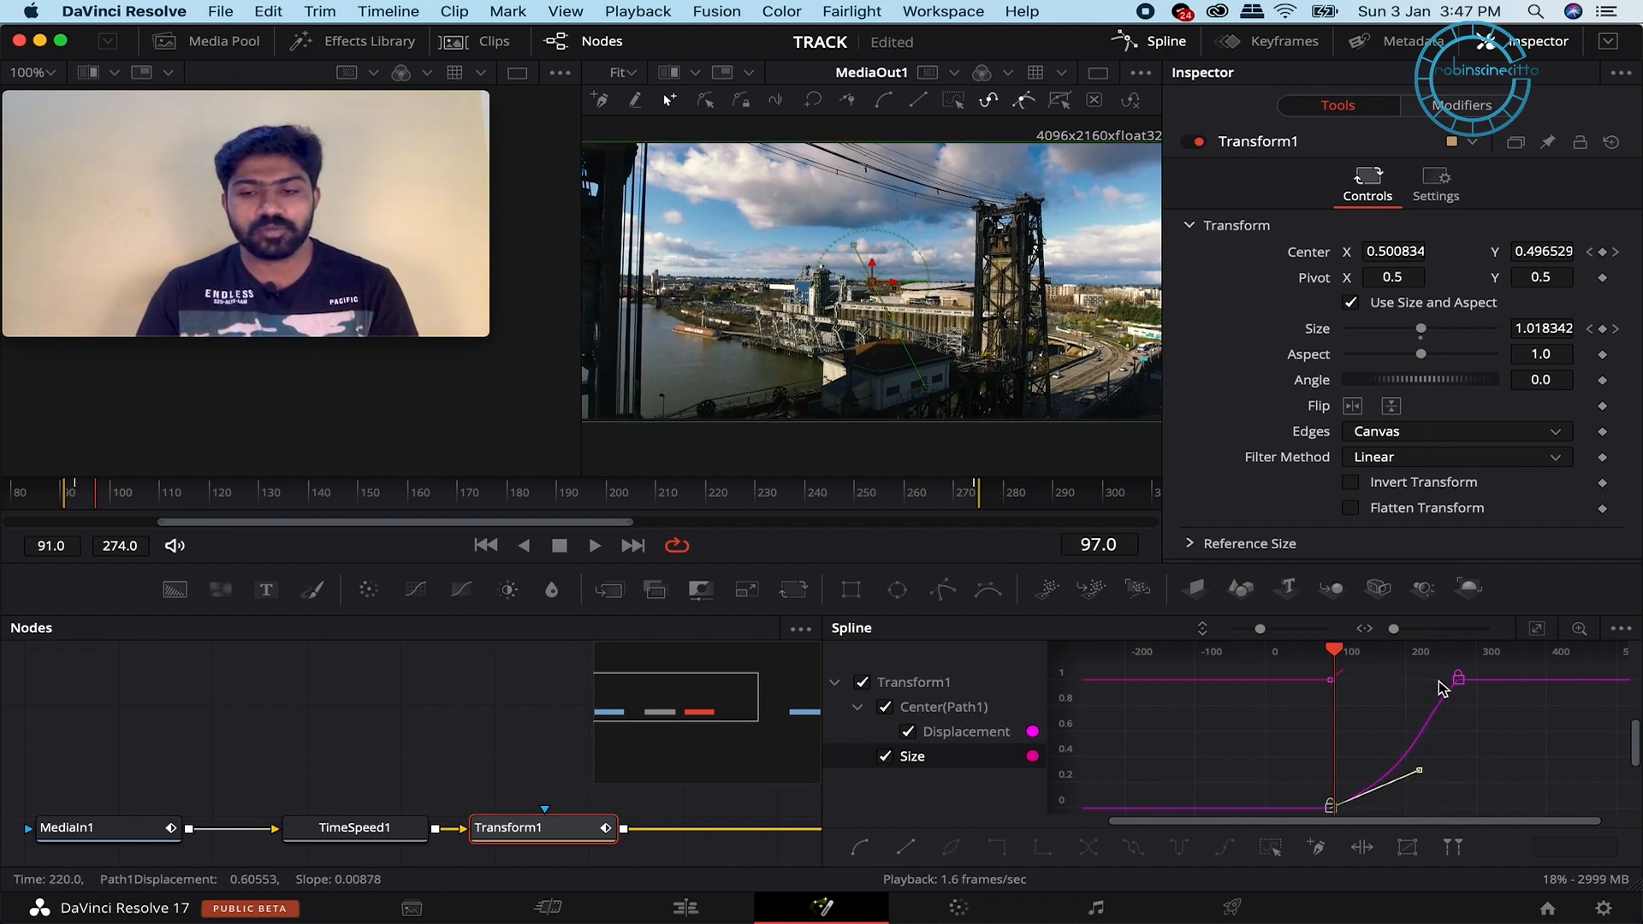
left_click_drag(1538, 654, 1370, 719)
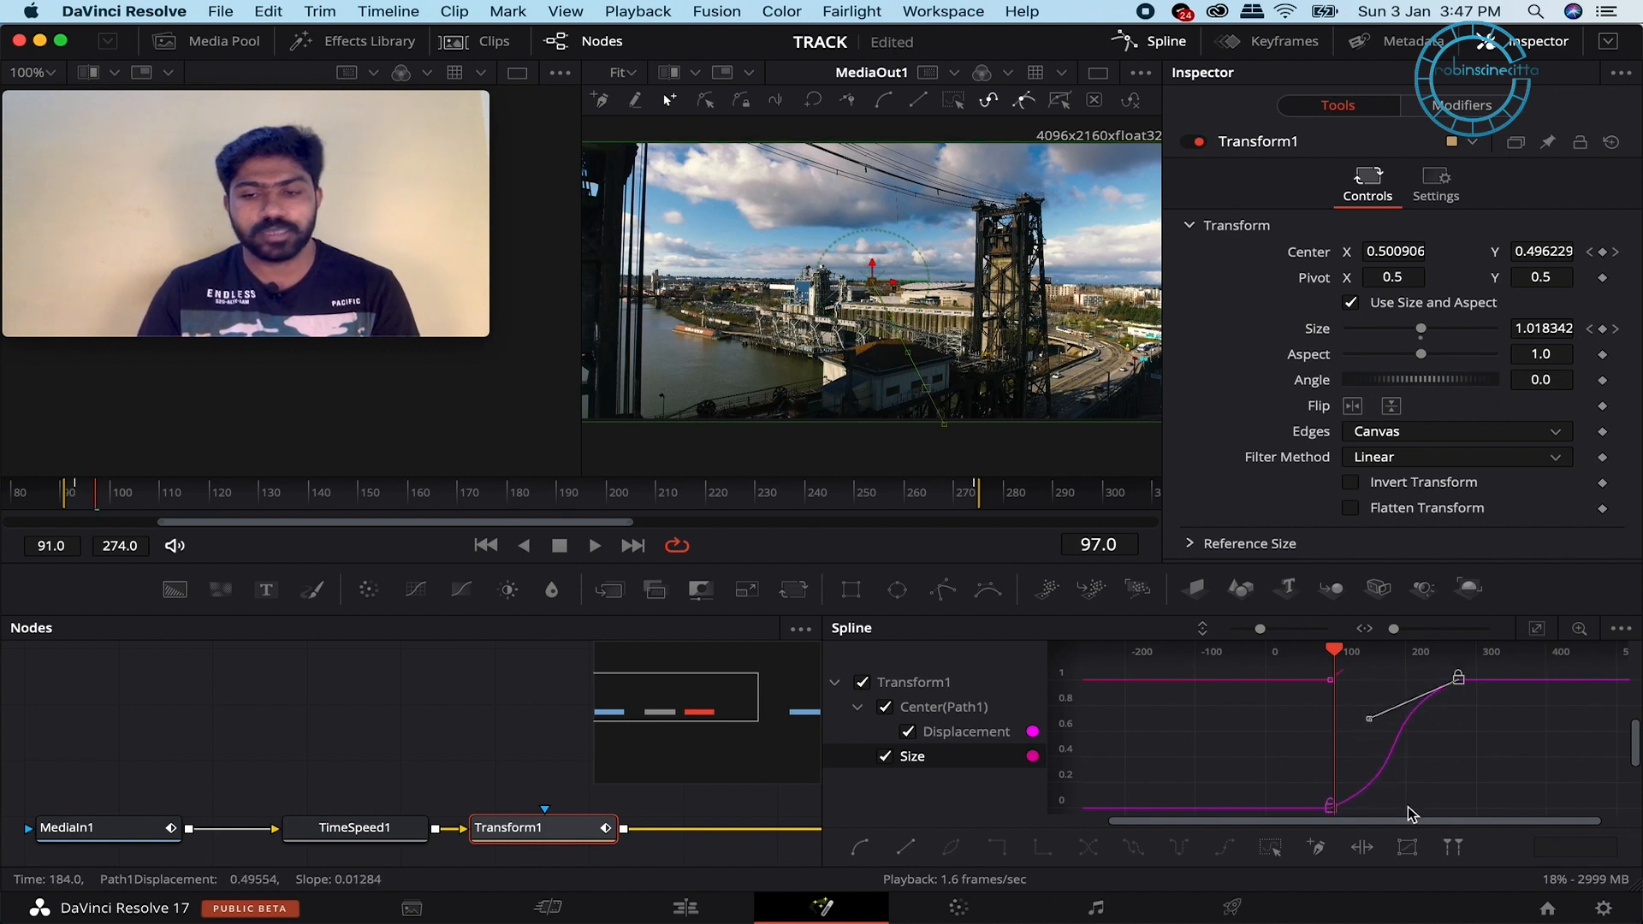
- Shape the Transform Size curve into a smooth ease by bending the handles at its start and end keyframes
scroll(1455, 744, "up", 4)
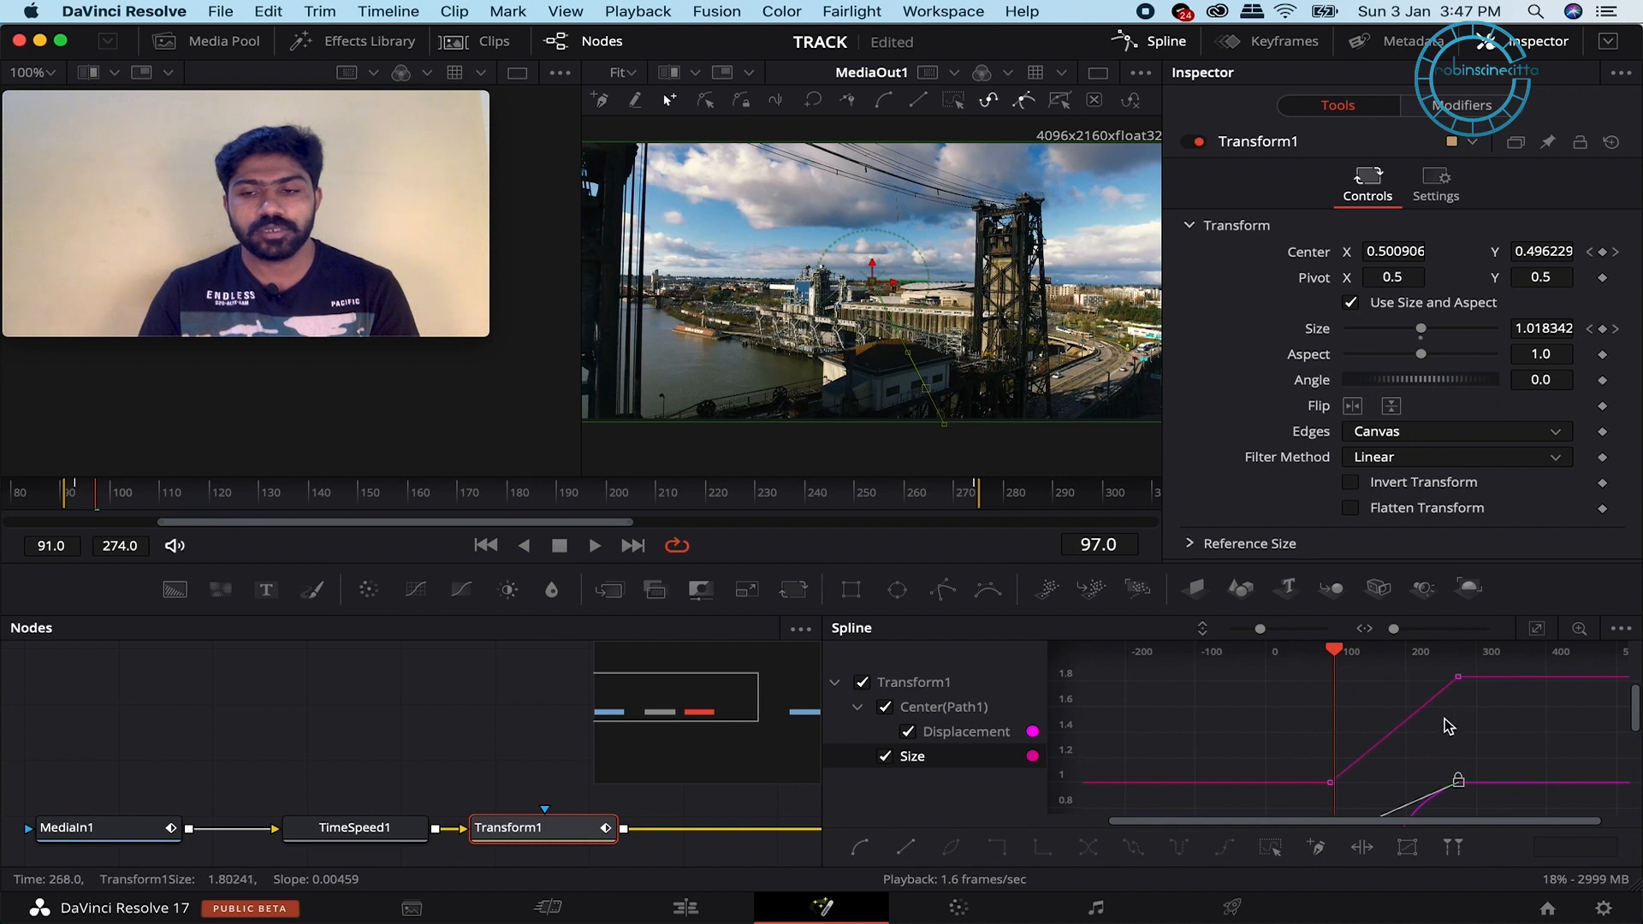
left_click(1458, 677)
left_click_drag(1404, 711, 1390, 693)
left_click_drag(1360, 770, 1299, 811)
left_click_drag(1373, 748, 1410, 744)
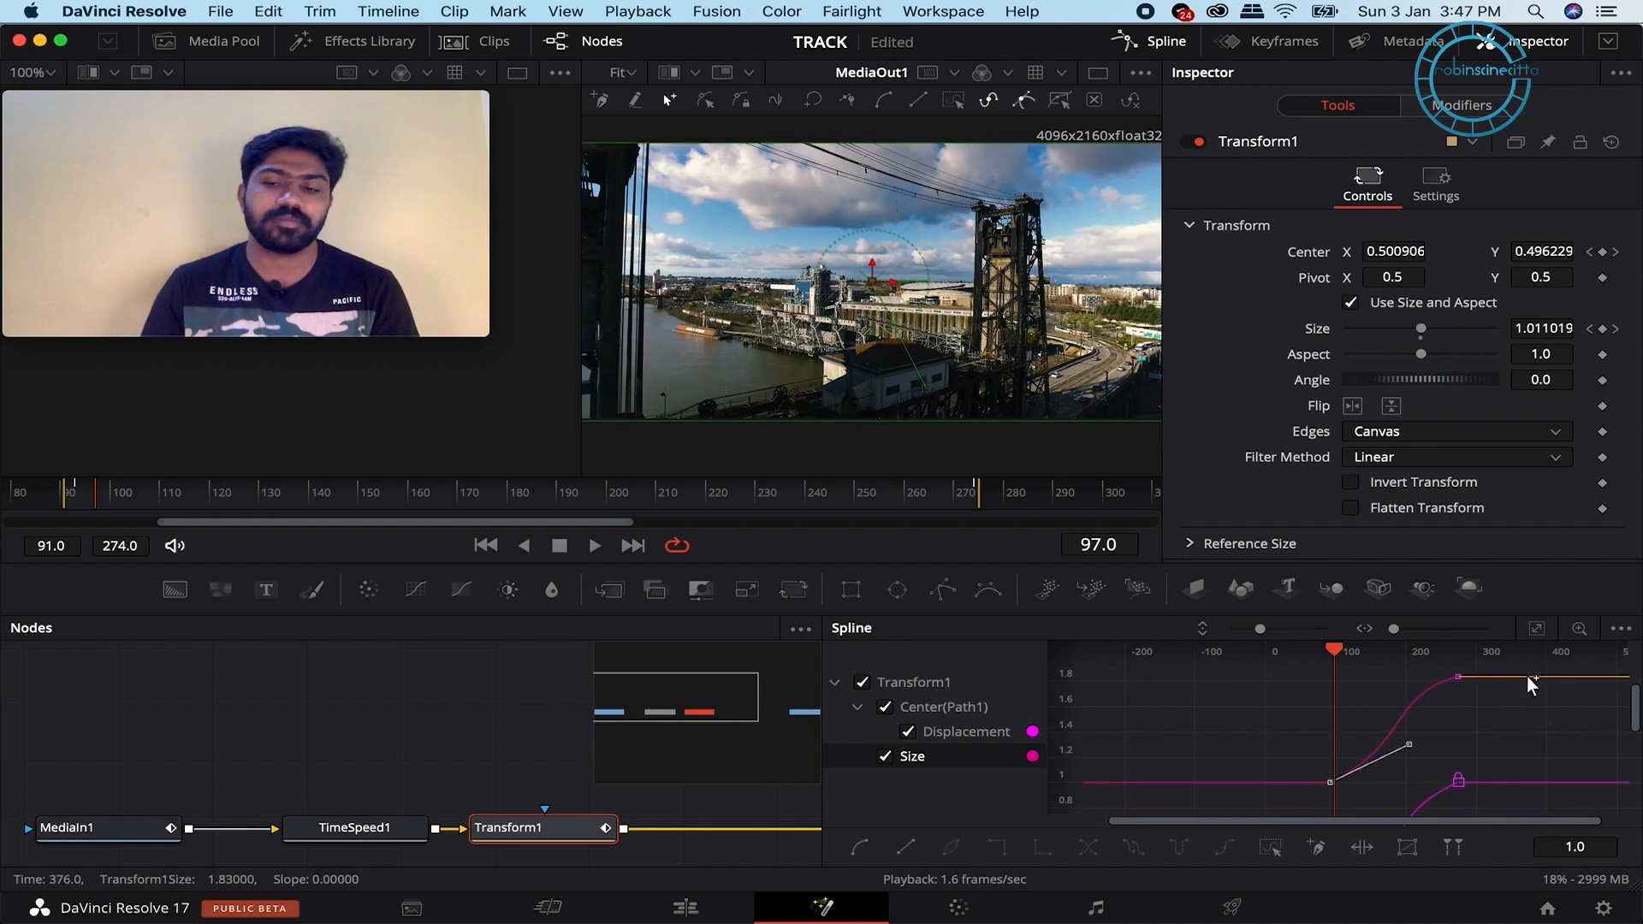
scroll(1504, 715, "down", 5)
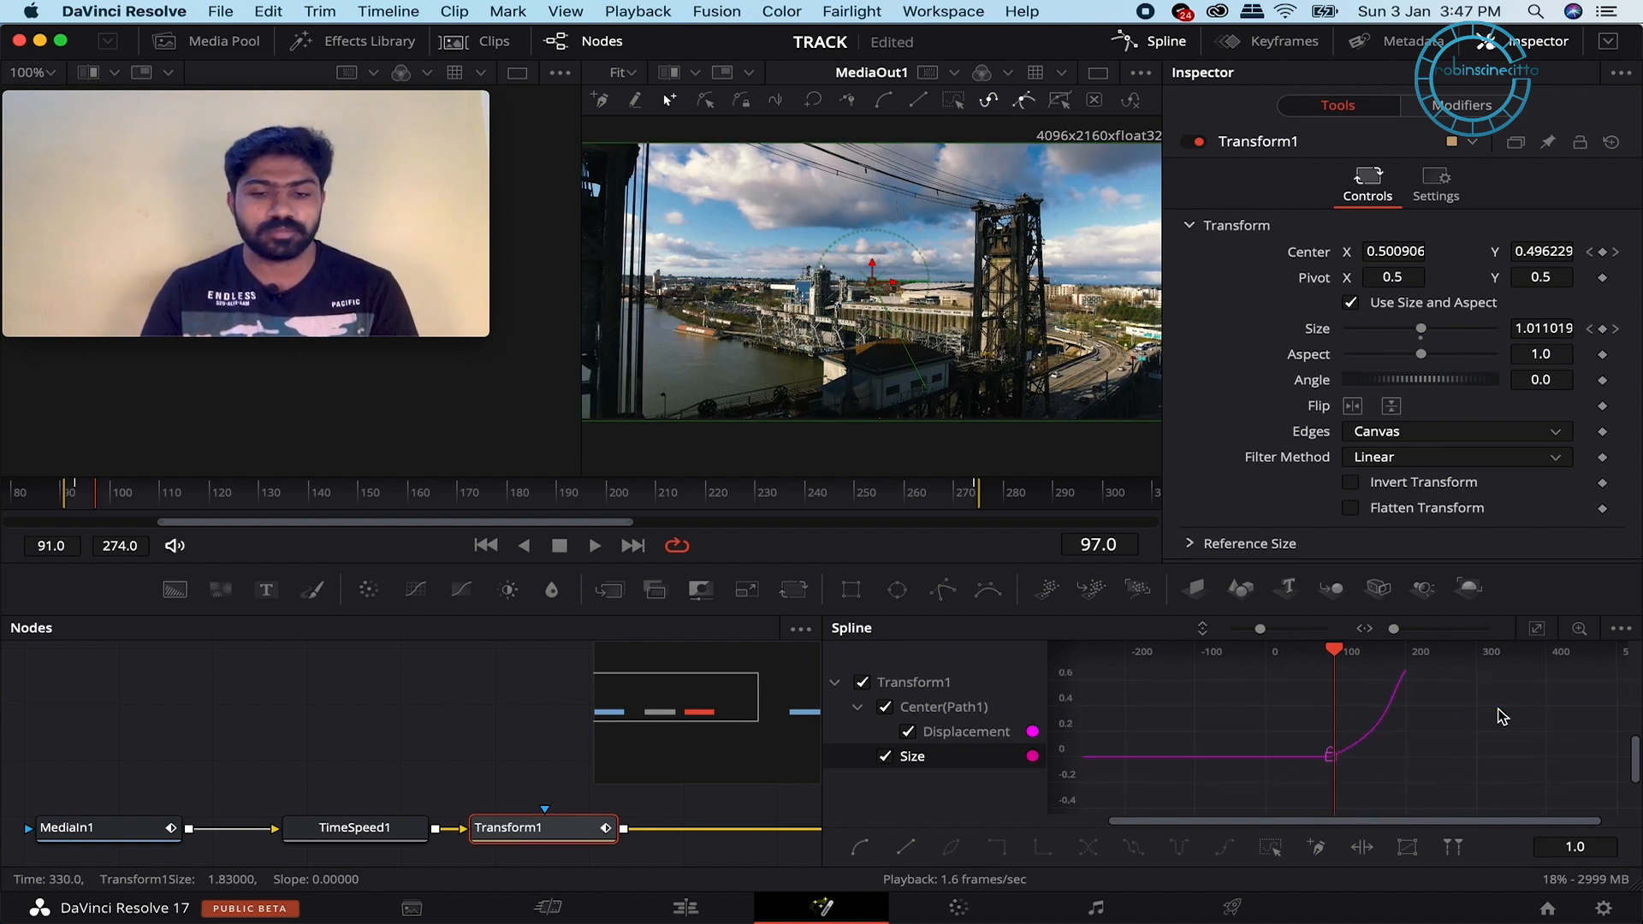
- Return to the Edit page and play the drone bridge clip from its start to review the dolly zoom
left_click(685, 907)
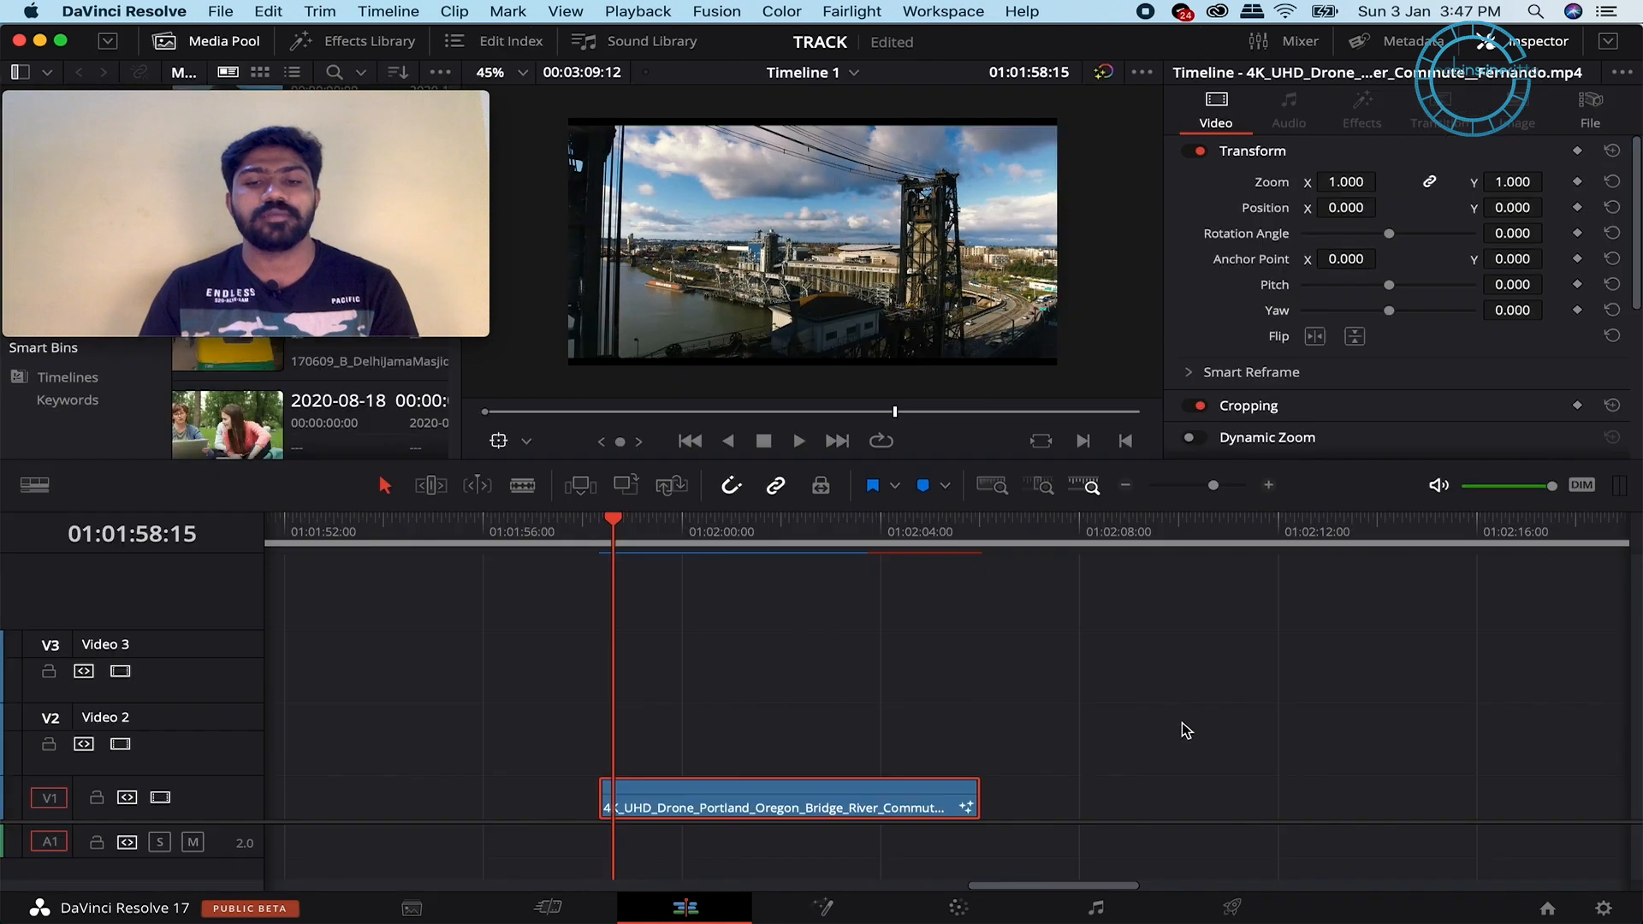
left_click_drag(616, 526, 598, 524)
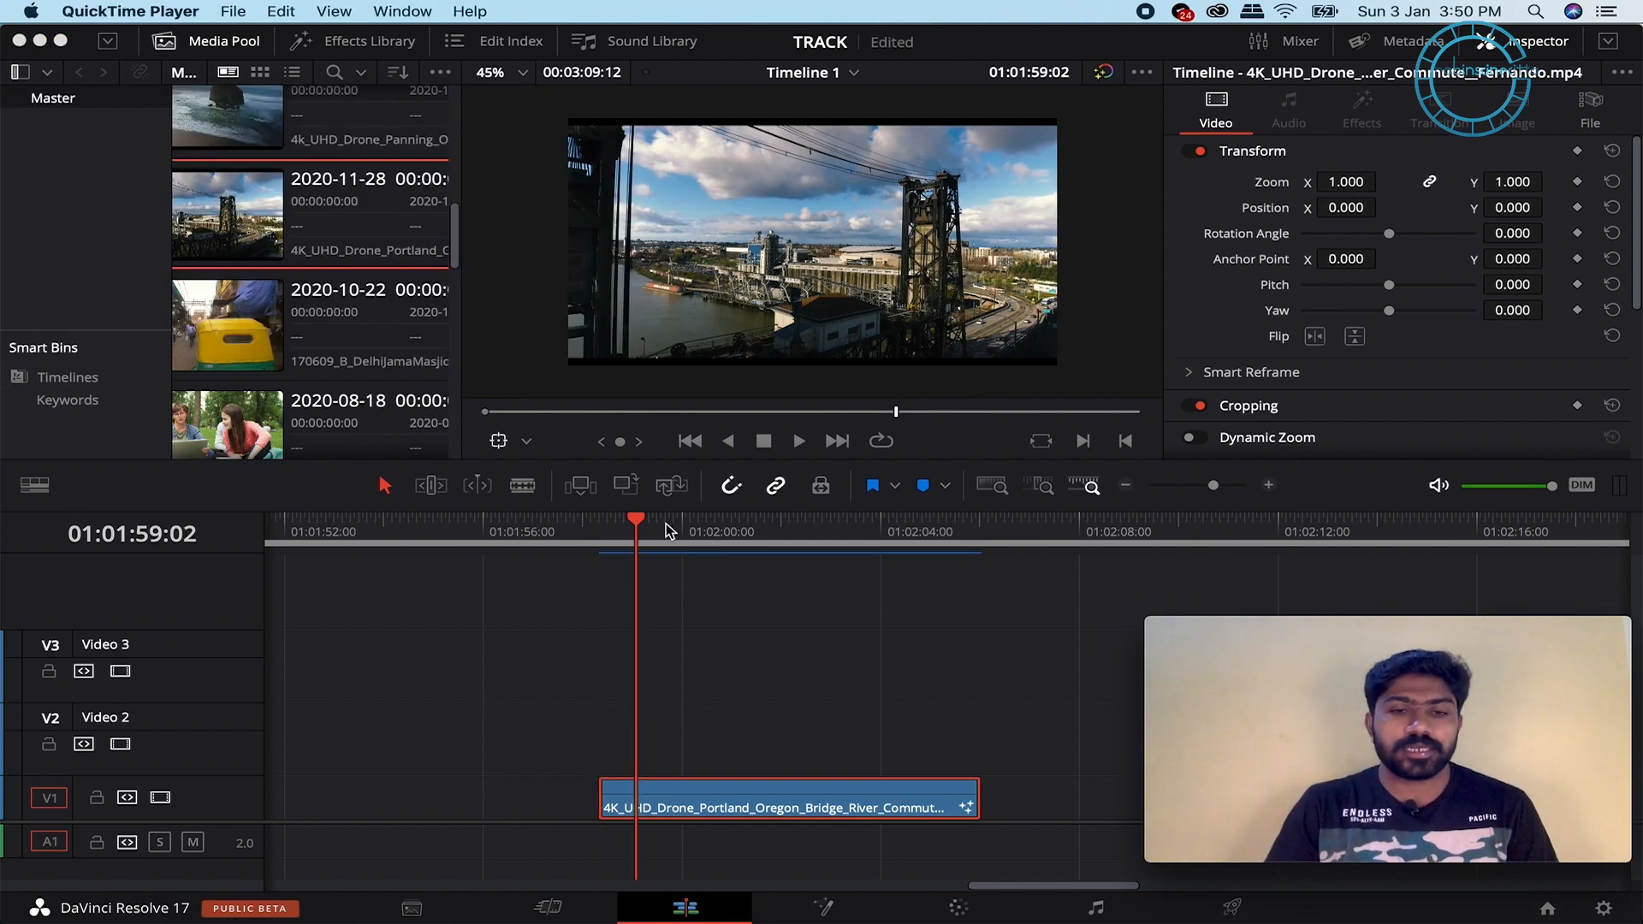
left_click(591, 526)
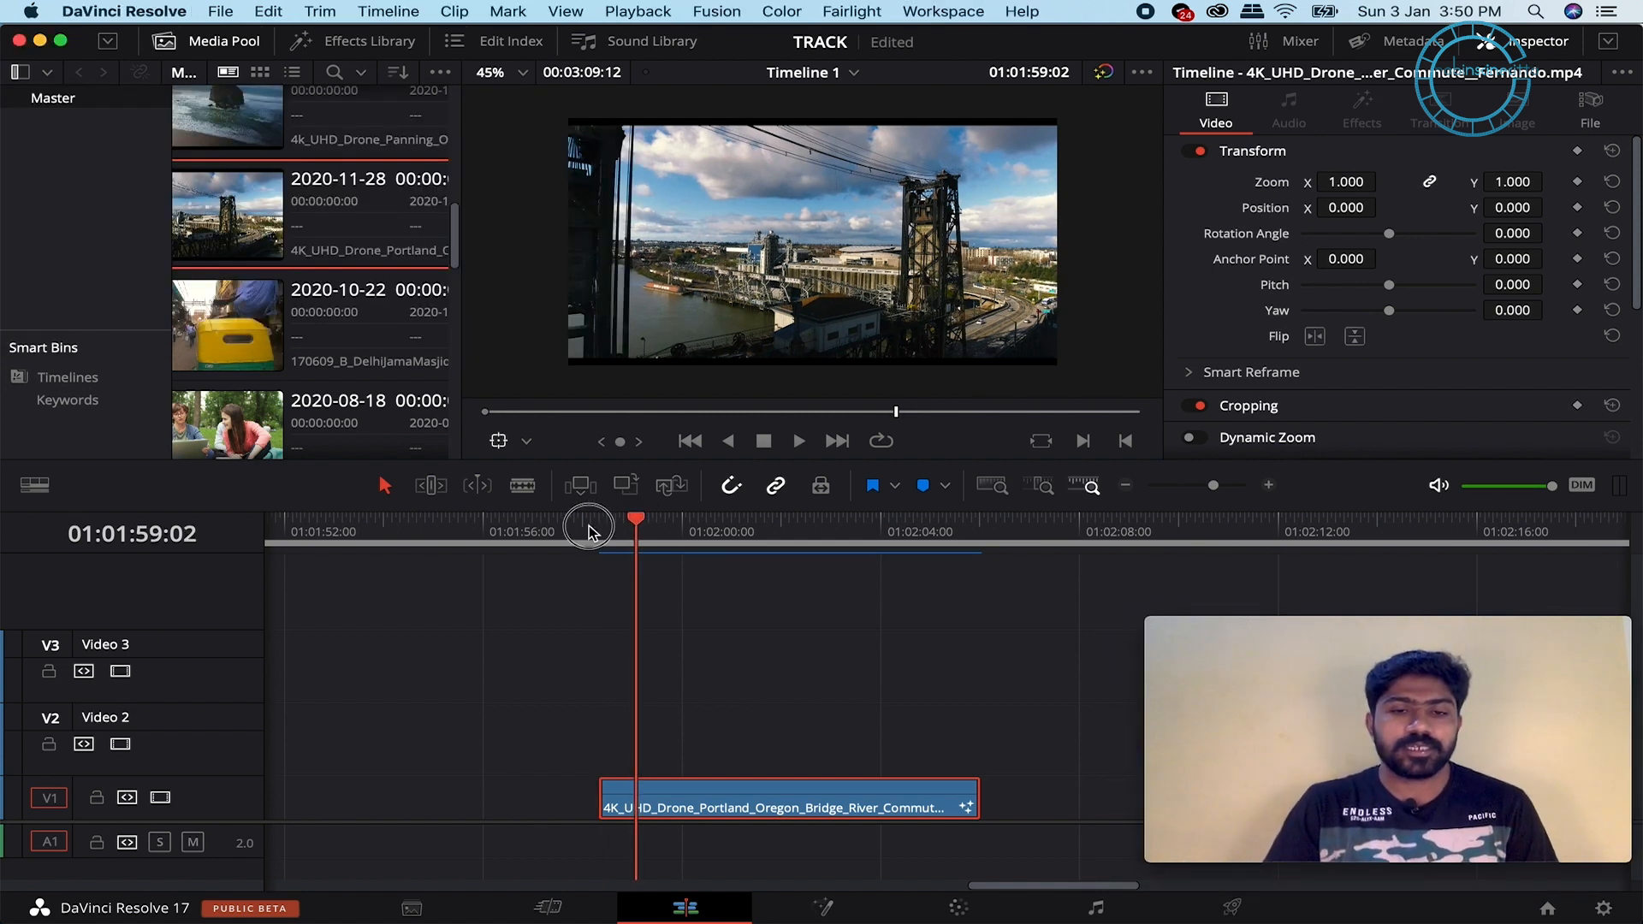
key("space")
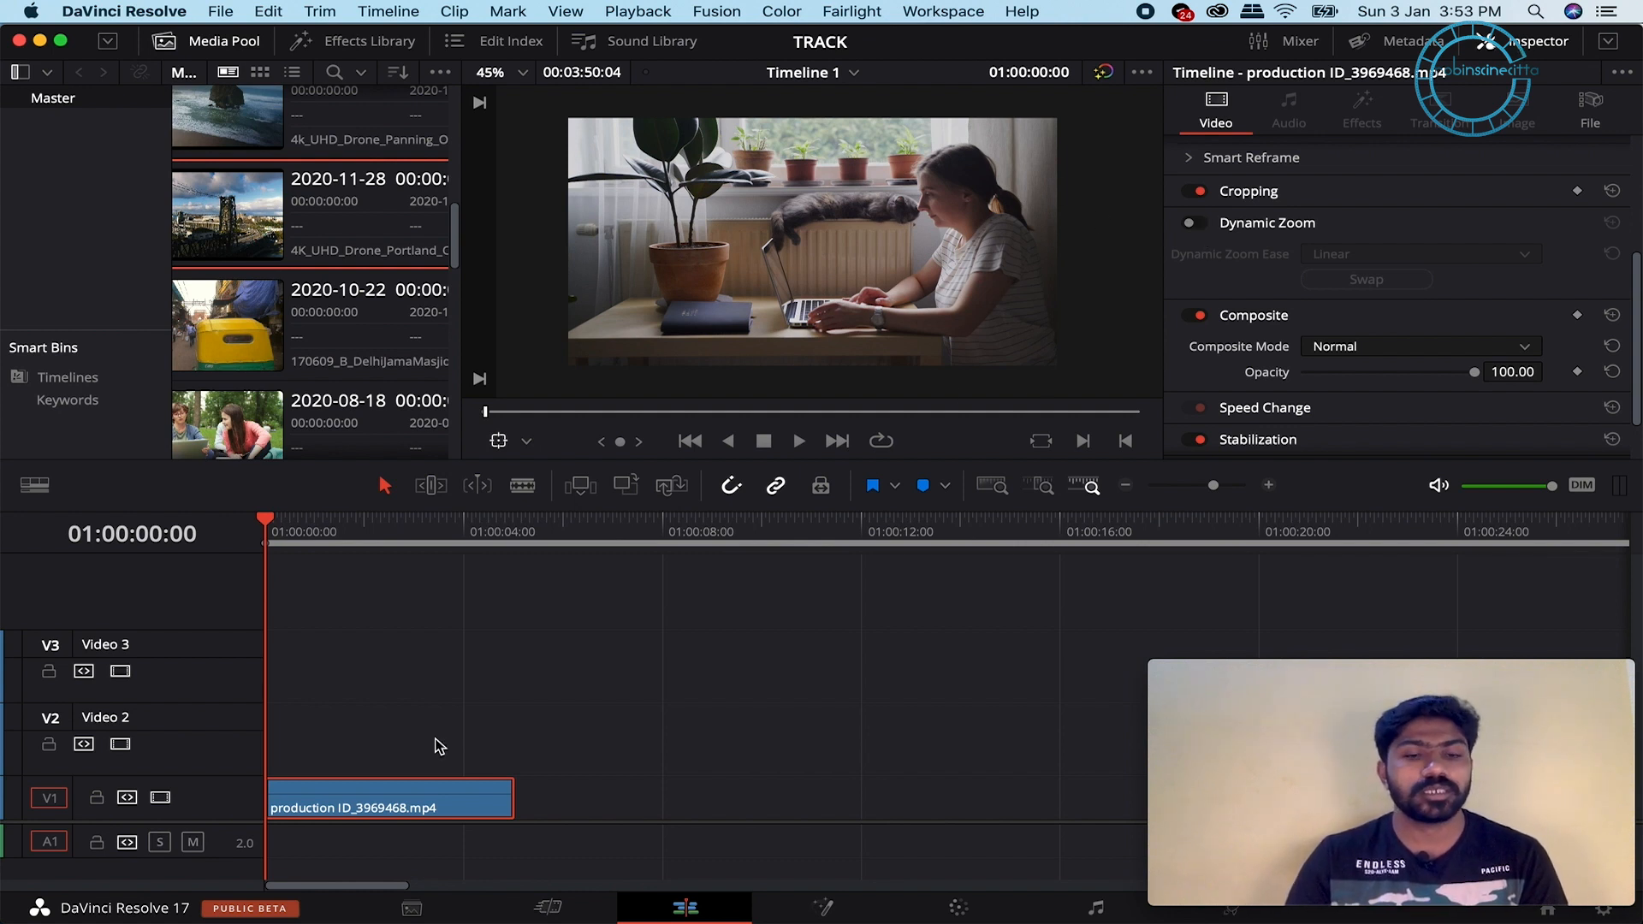
- Enable Dynamic Zoom on the production ID_3969468.mp4 clip and play it from the start
left_click(1189, 222)
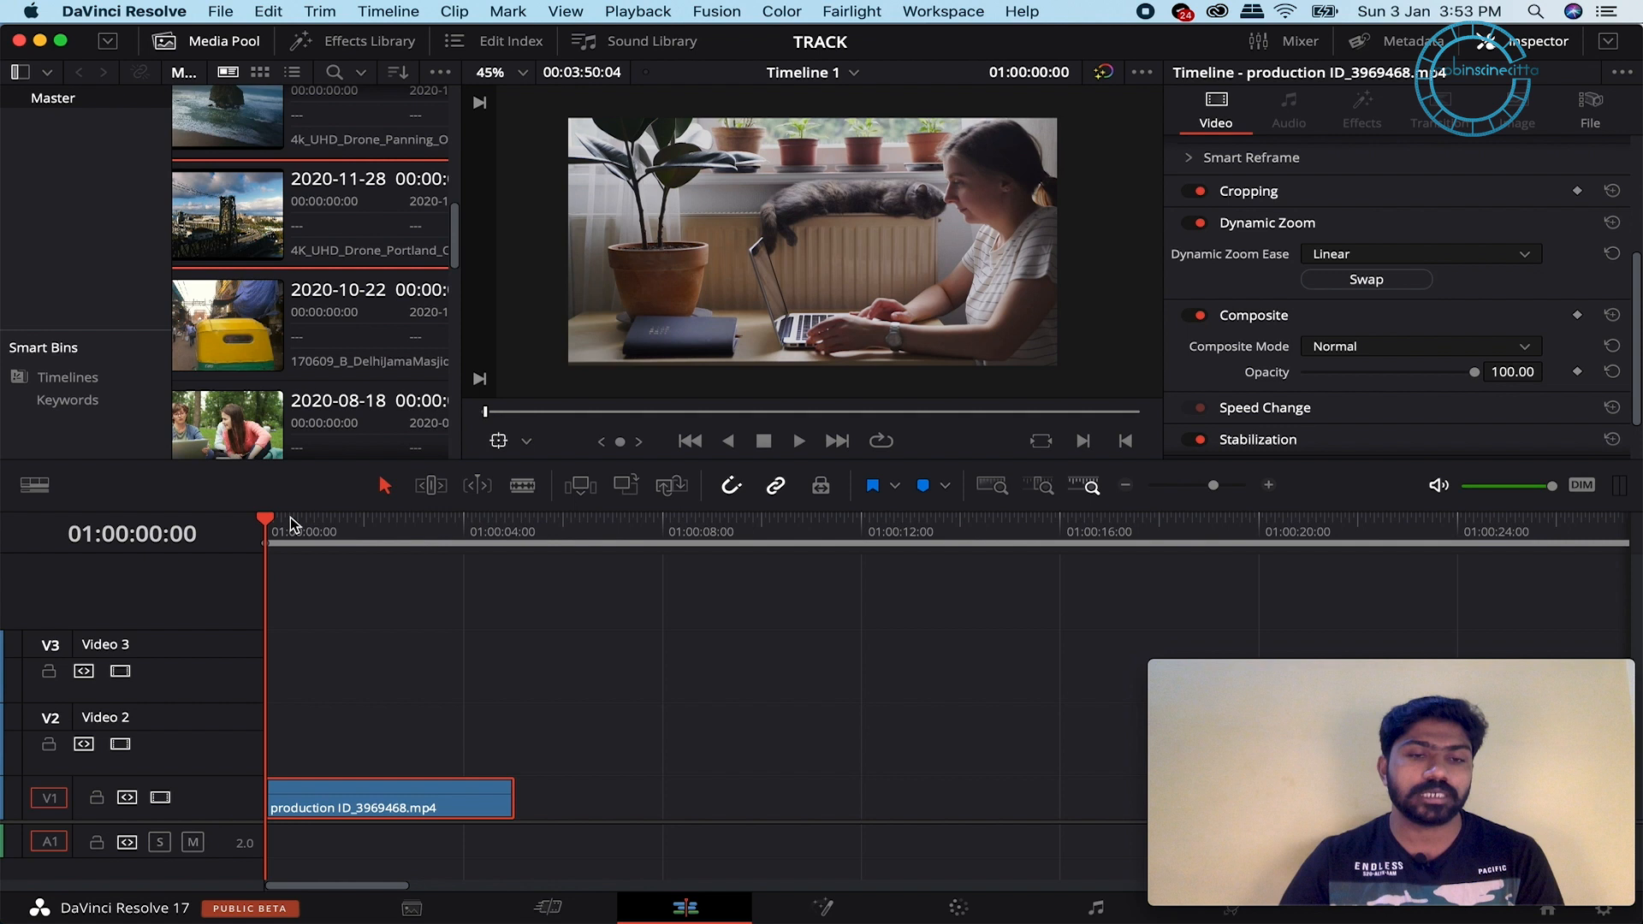
key("space")
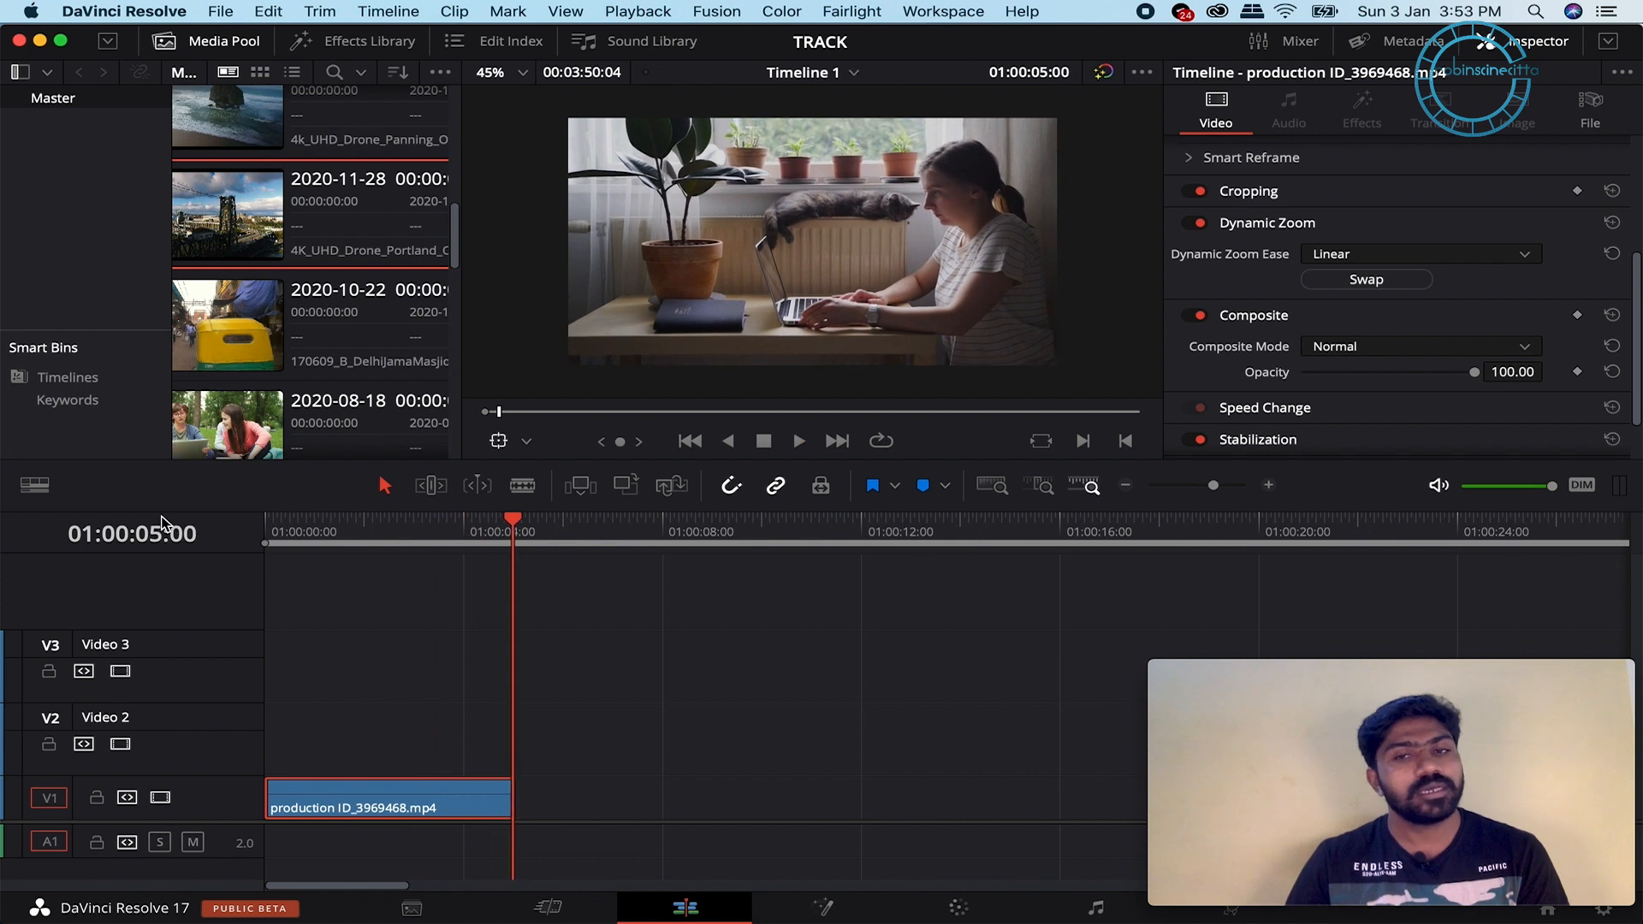
- Set Dynamic Zoom Ease to Ease In and play the clip from the start to preview it
left_click(1405, 251)
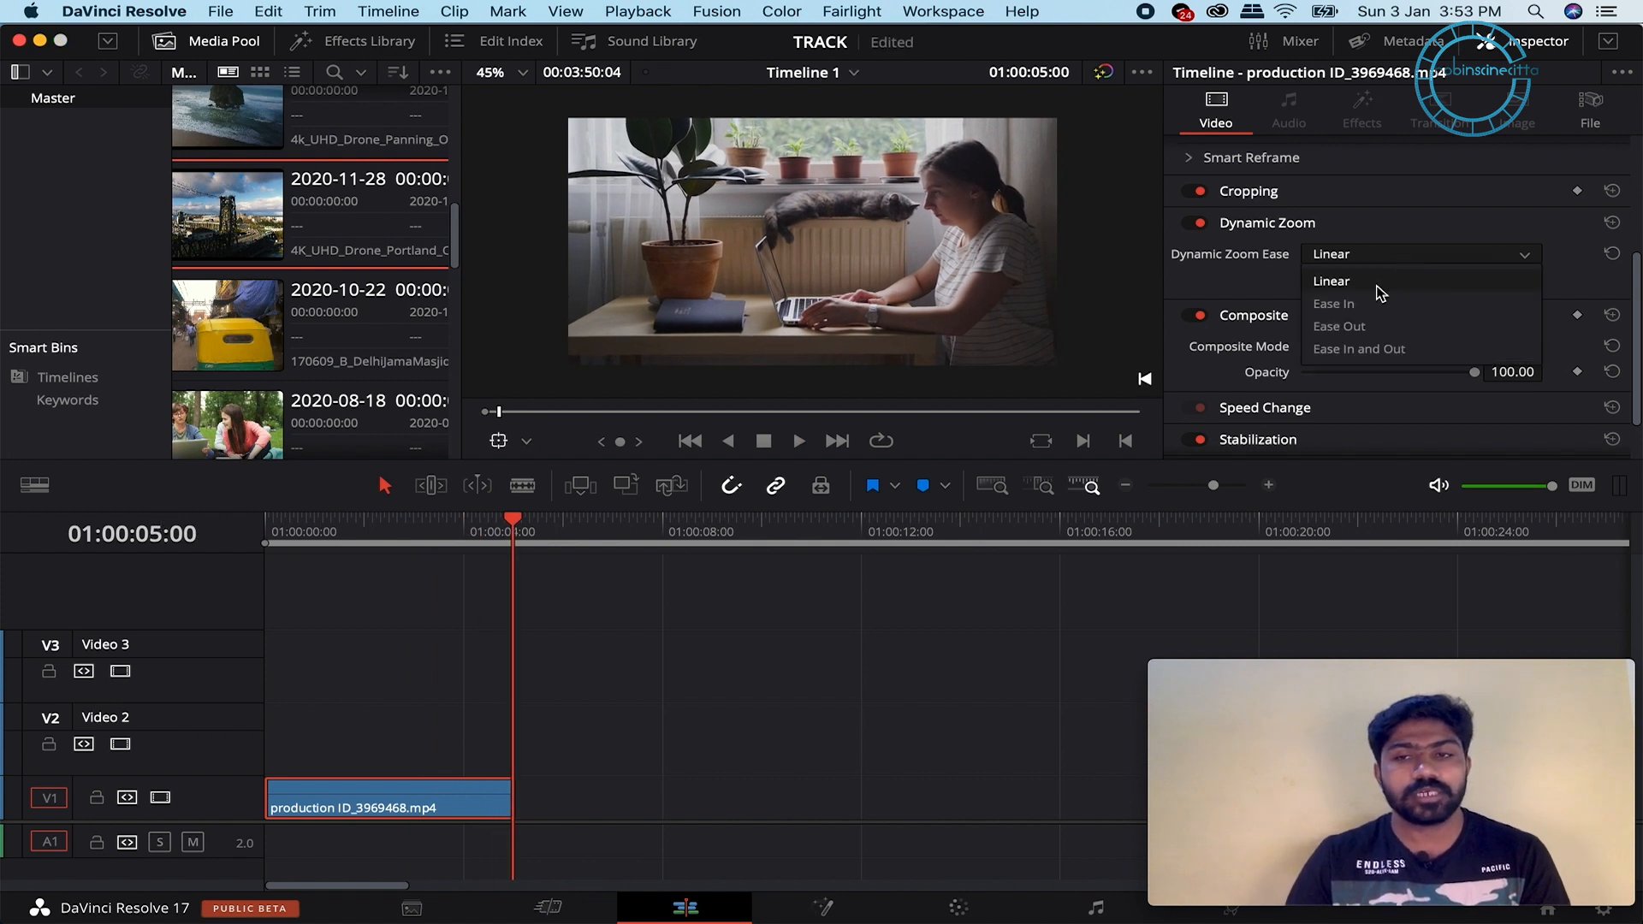
left_click(1368, 298)
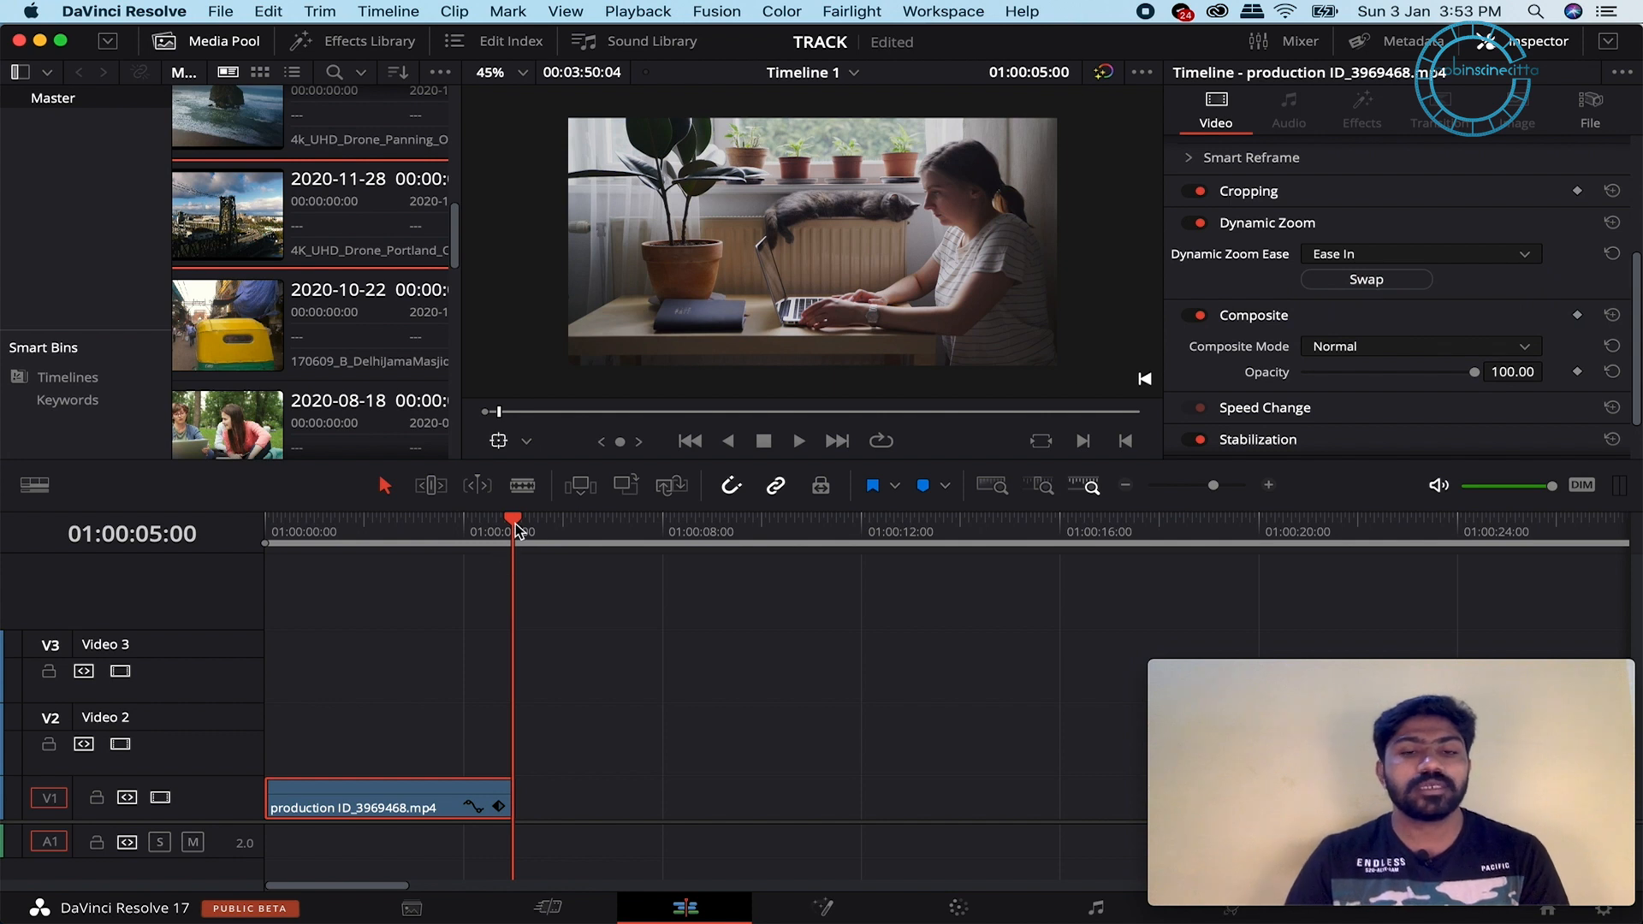
key("Home")
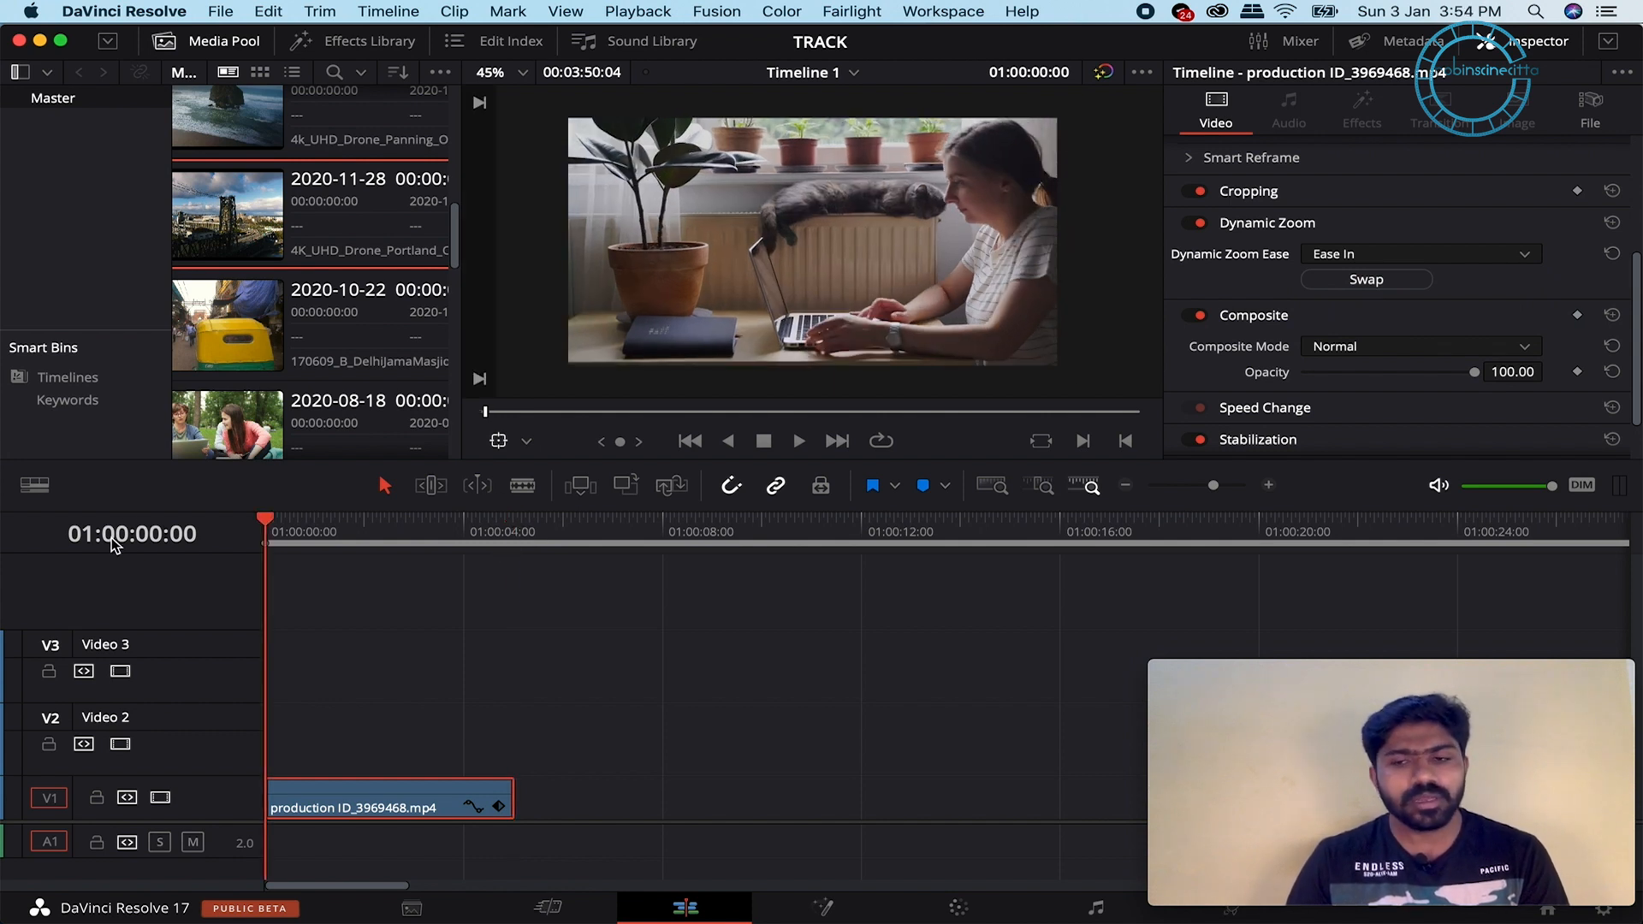
key("space")
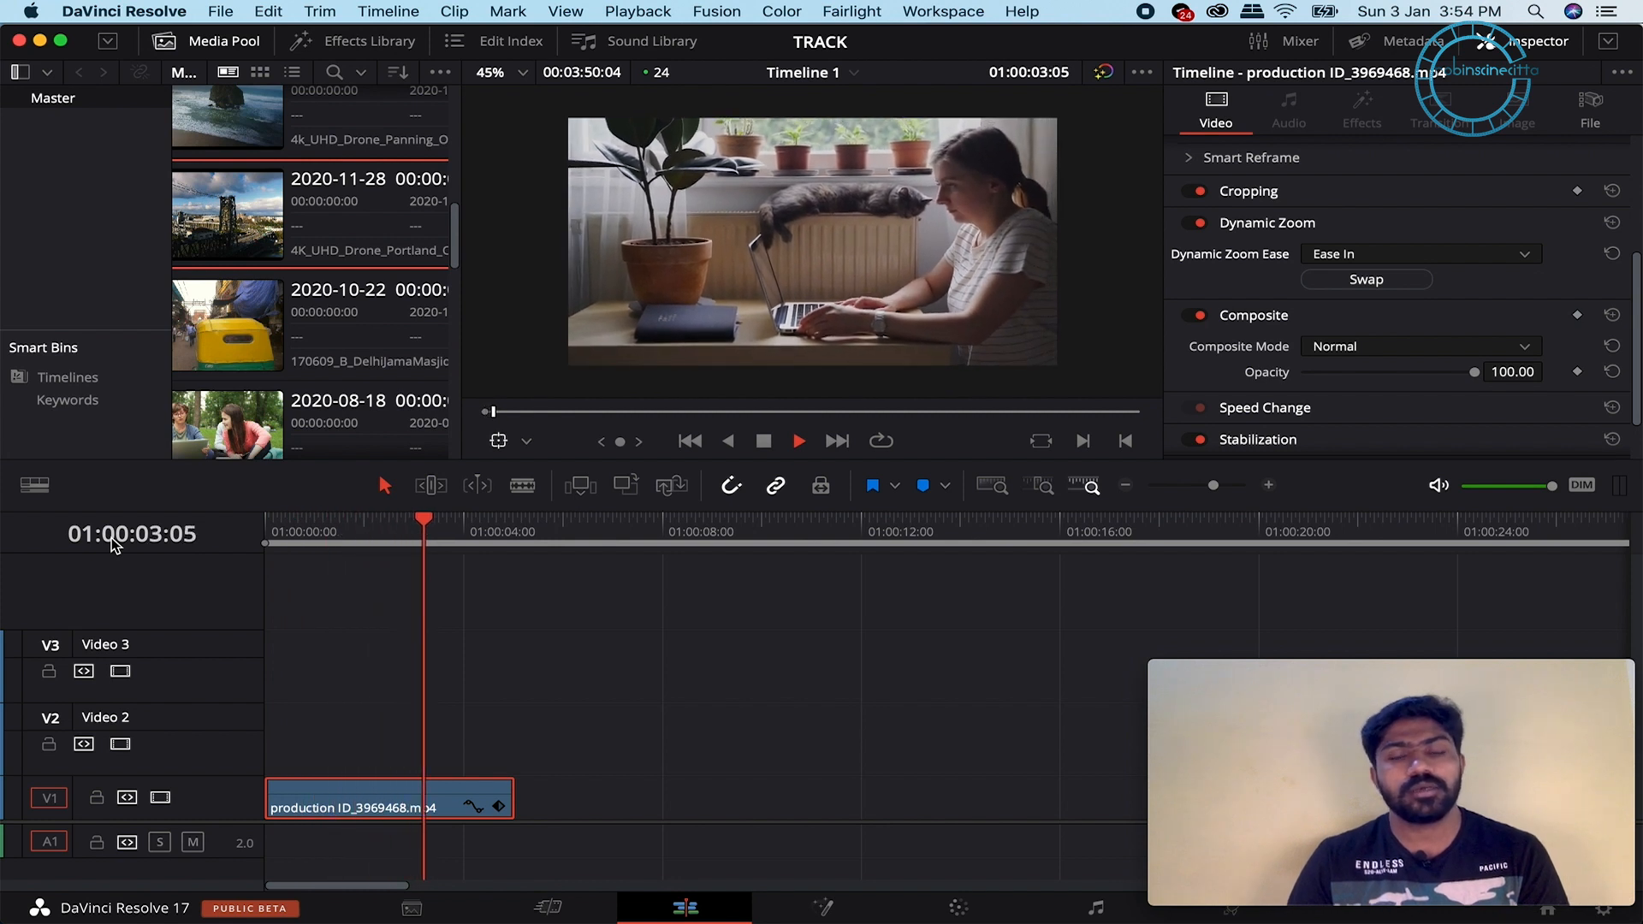
key("space")
key("Home")
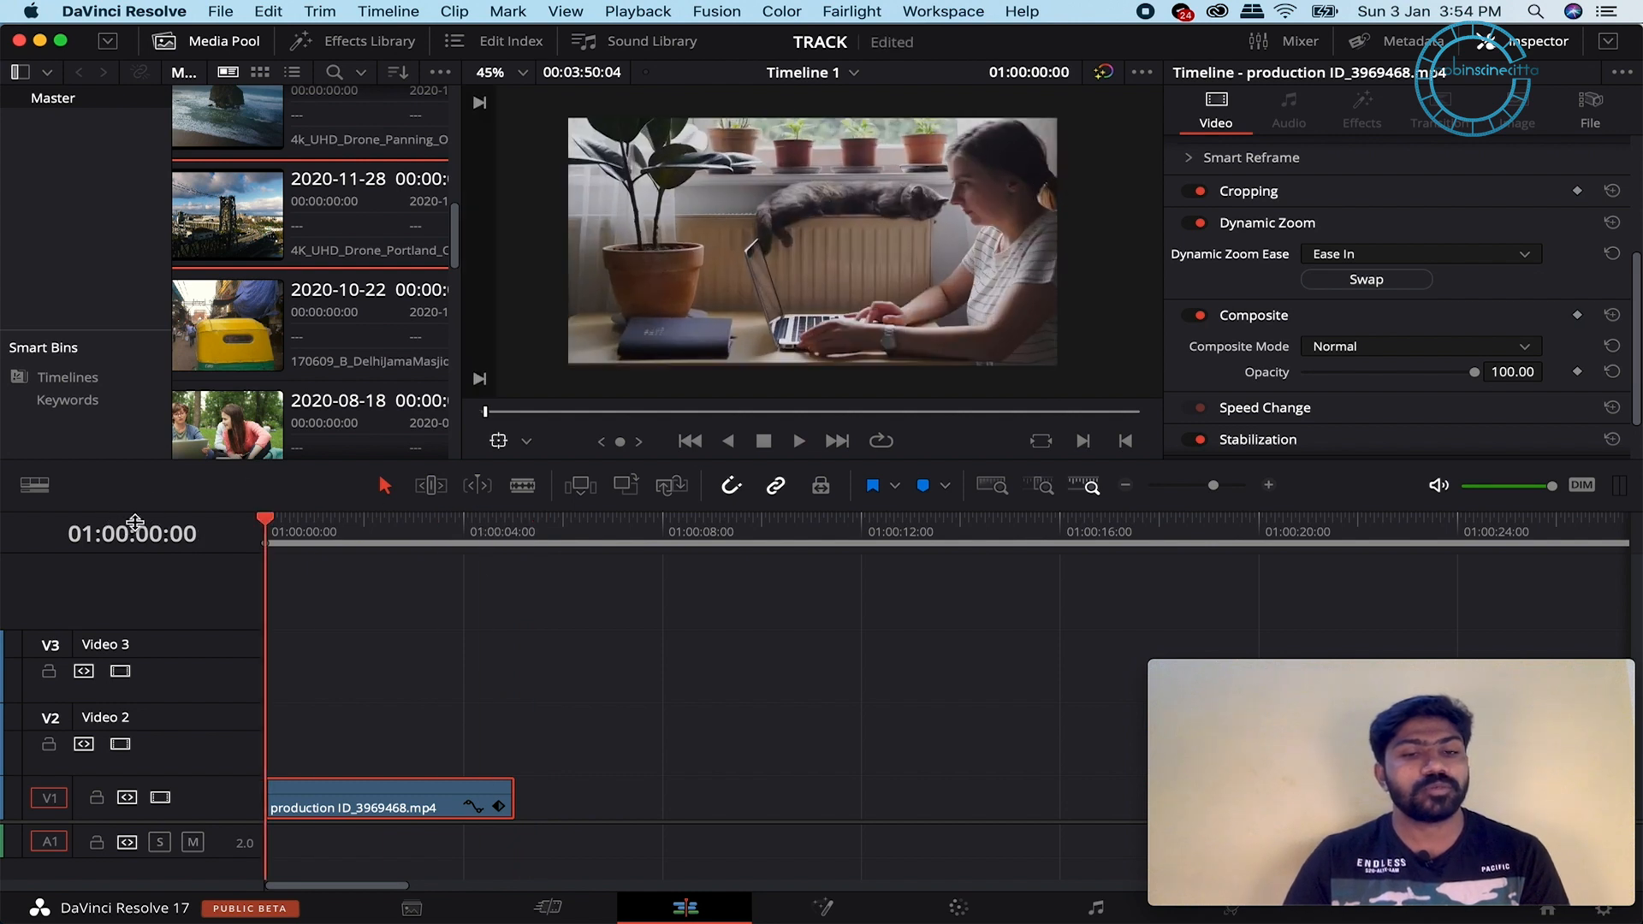
- Change Dynamic Zoom Ease to Ease Out and play the clip twice from the start to preview it
left_click(1461, 252)
left_click(1383, 327)
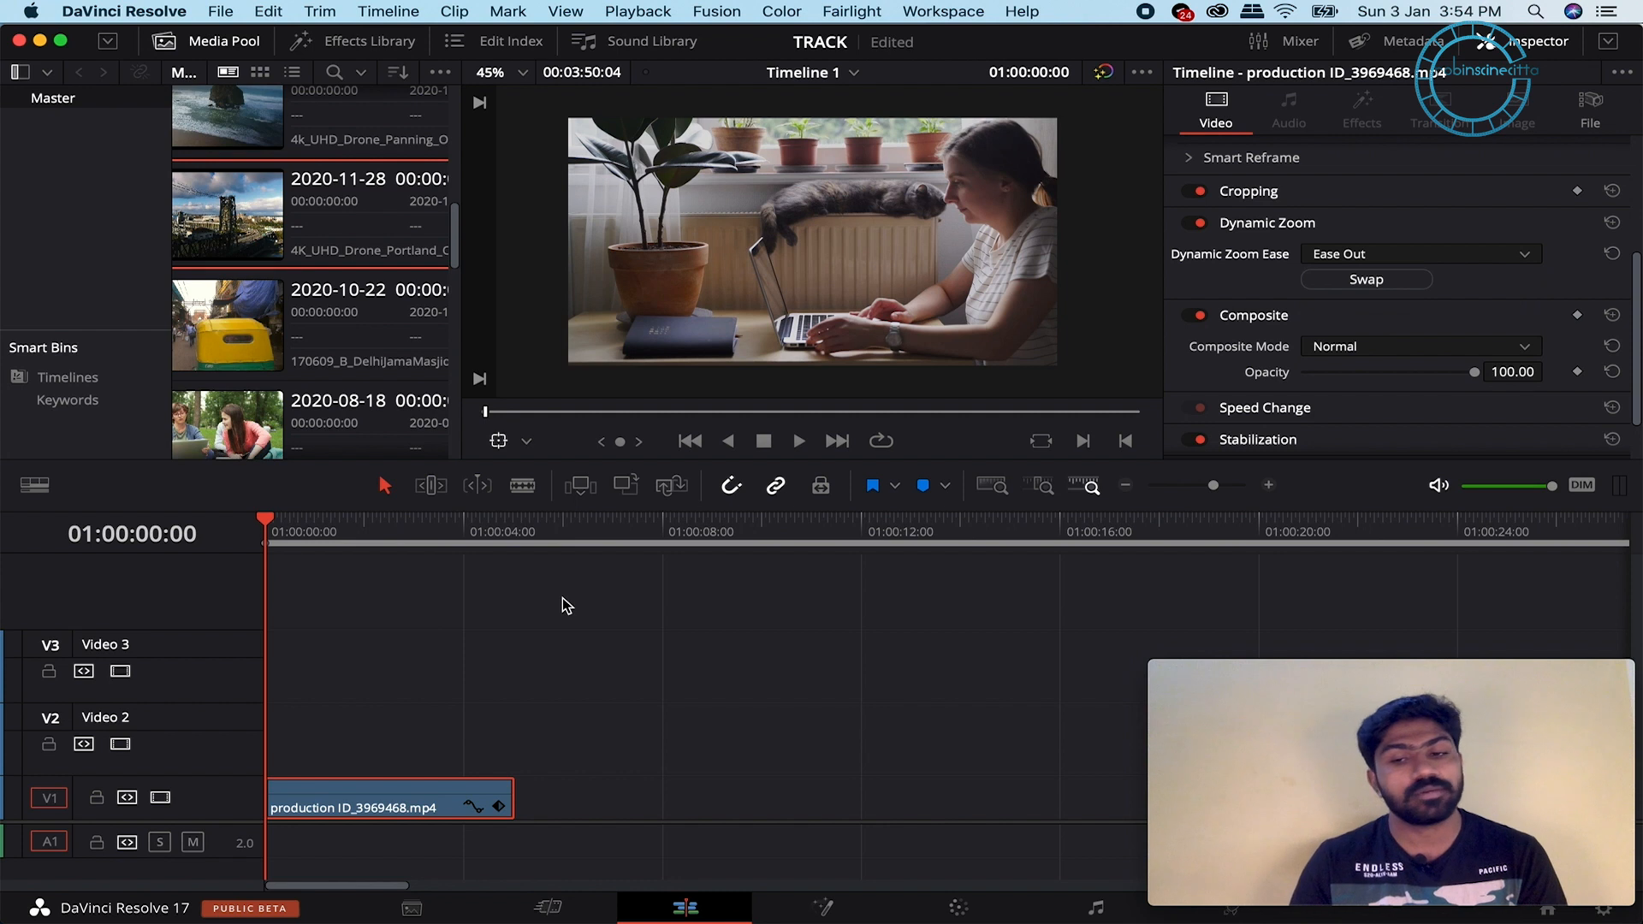
key("space")
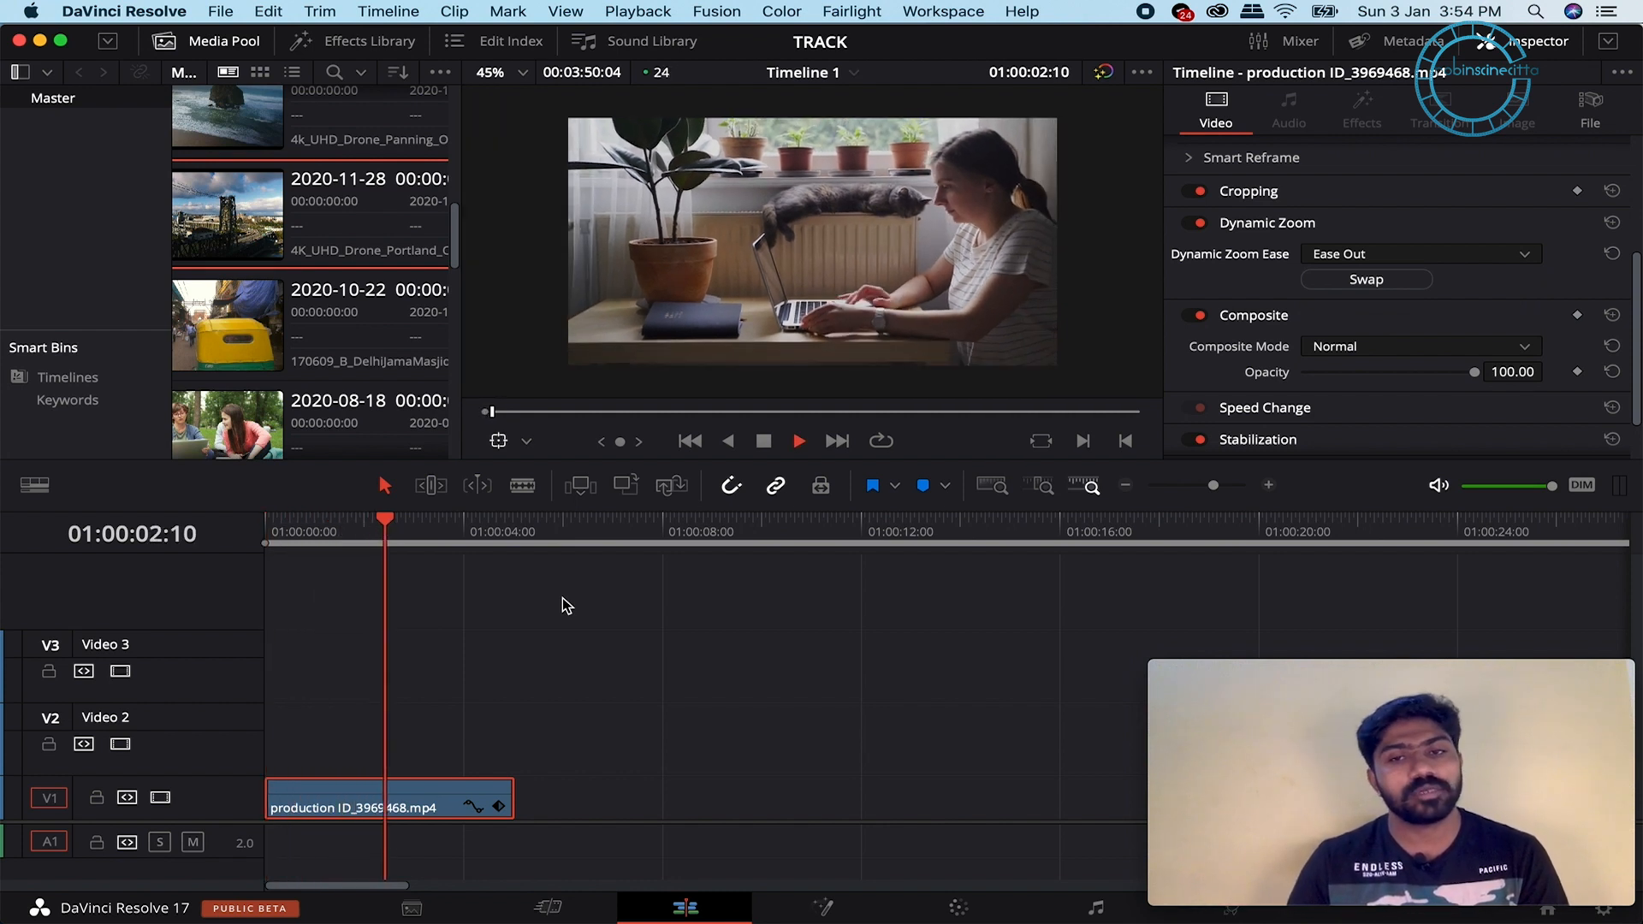
key("space")
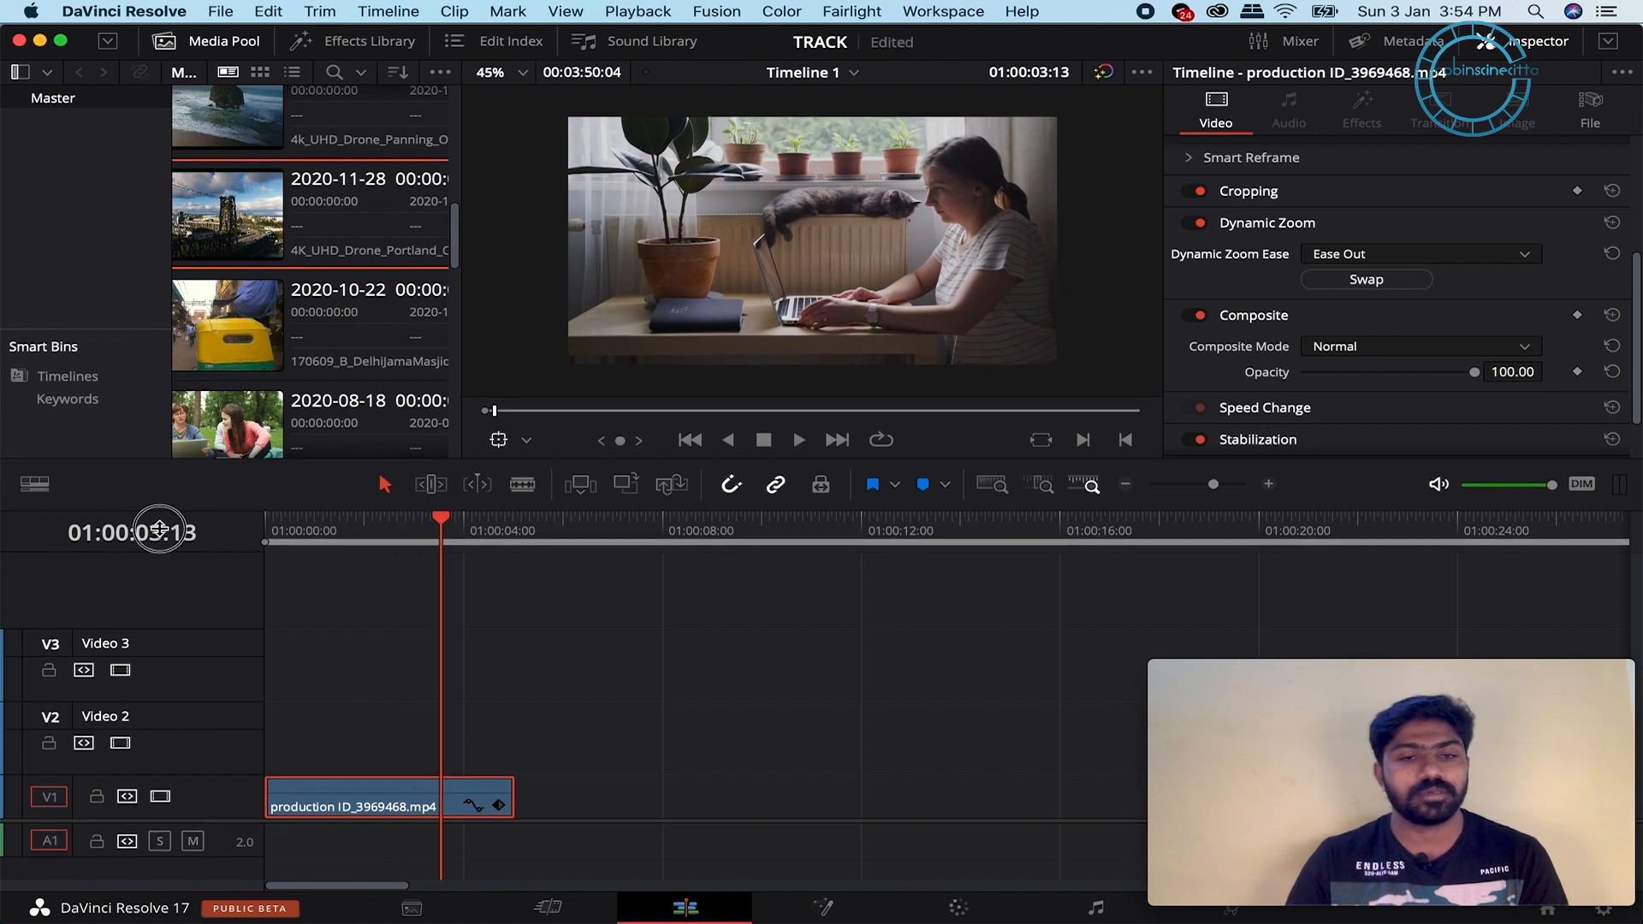
key("Home")
key("space")
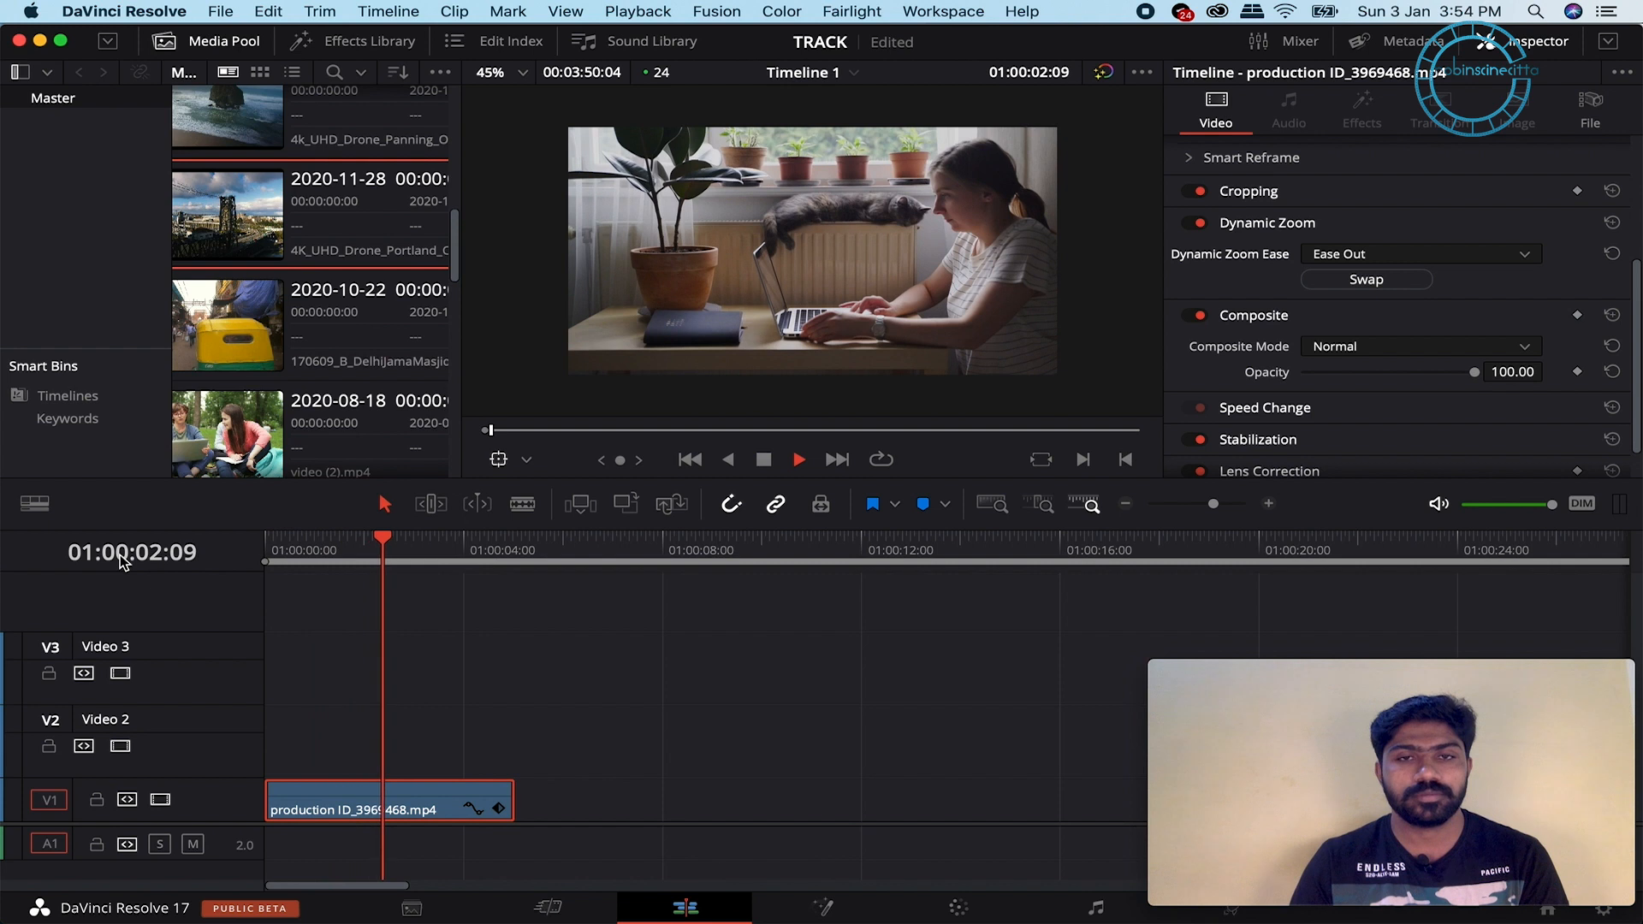
key("space")
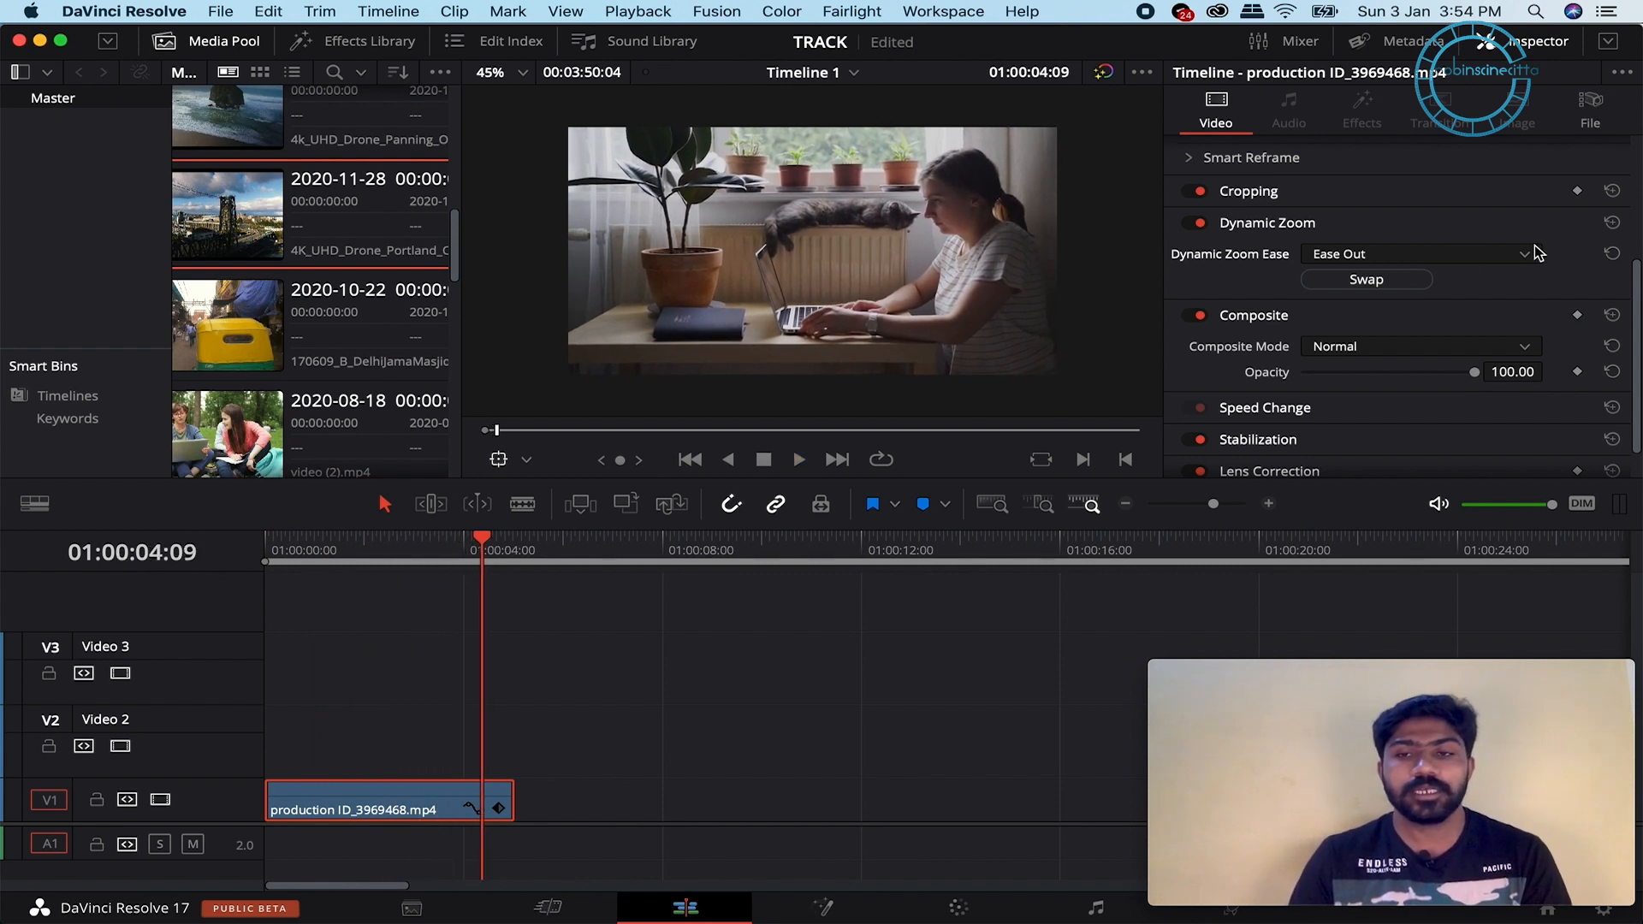
- Set Dynamic Zoom Ease to Ease In and Out, preview the clip from the start, and reopen the ease options
left_click(1439, 253)
left_click(1416, 326)
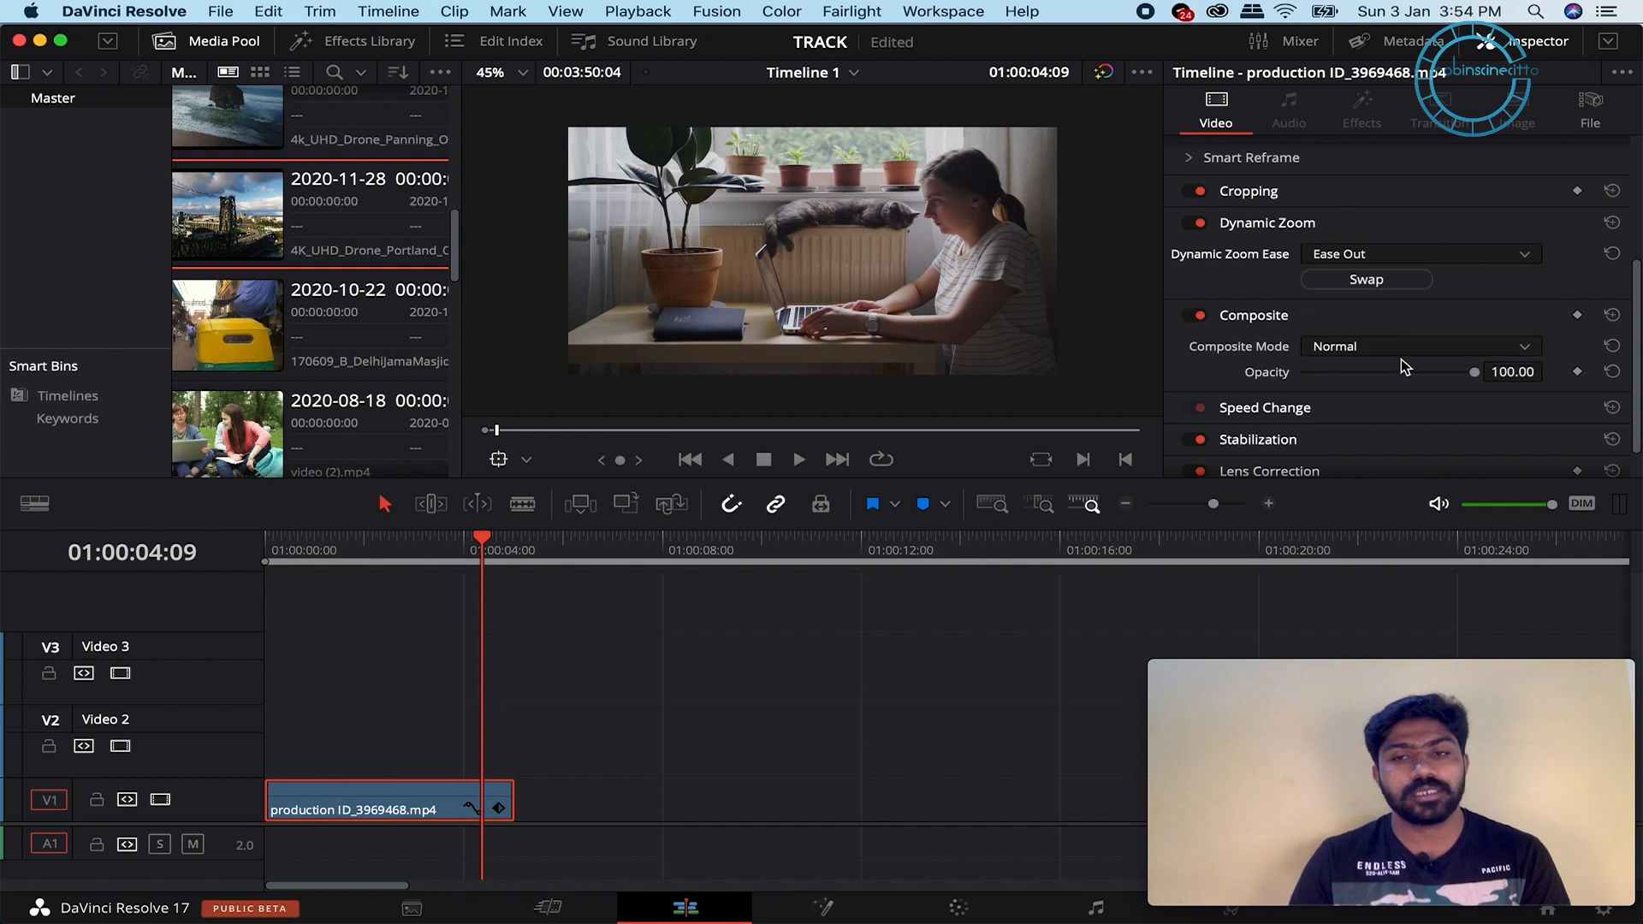
left_click(1406, 254)
left_click(1397, 350)
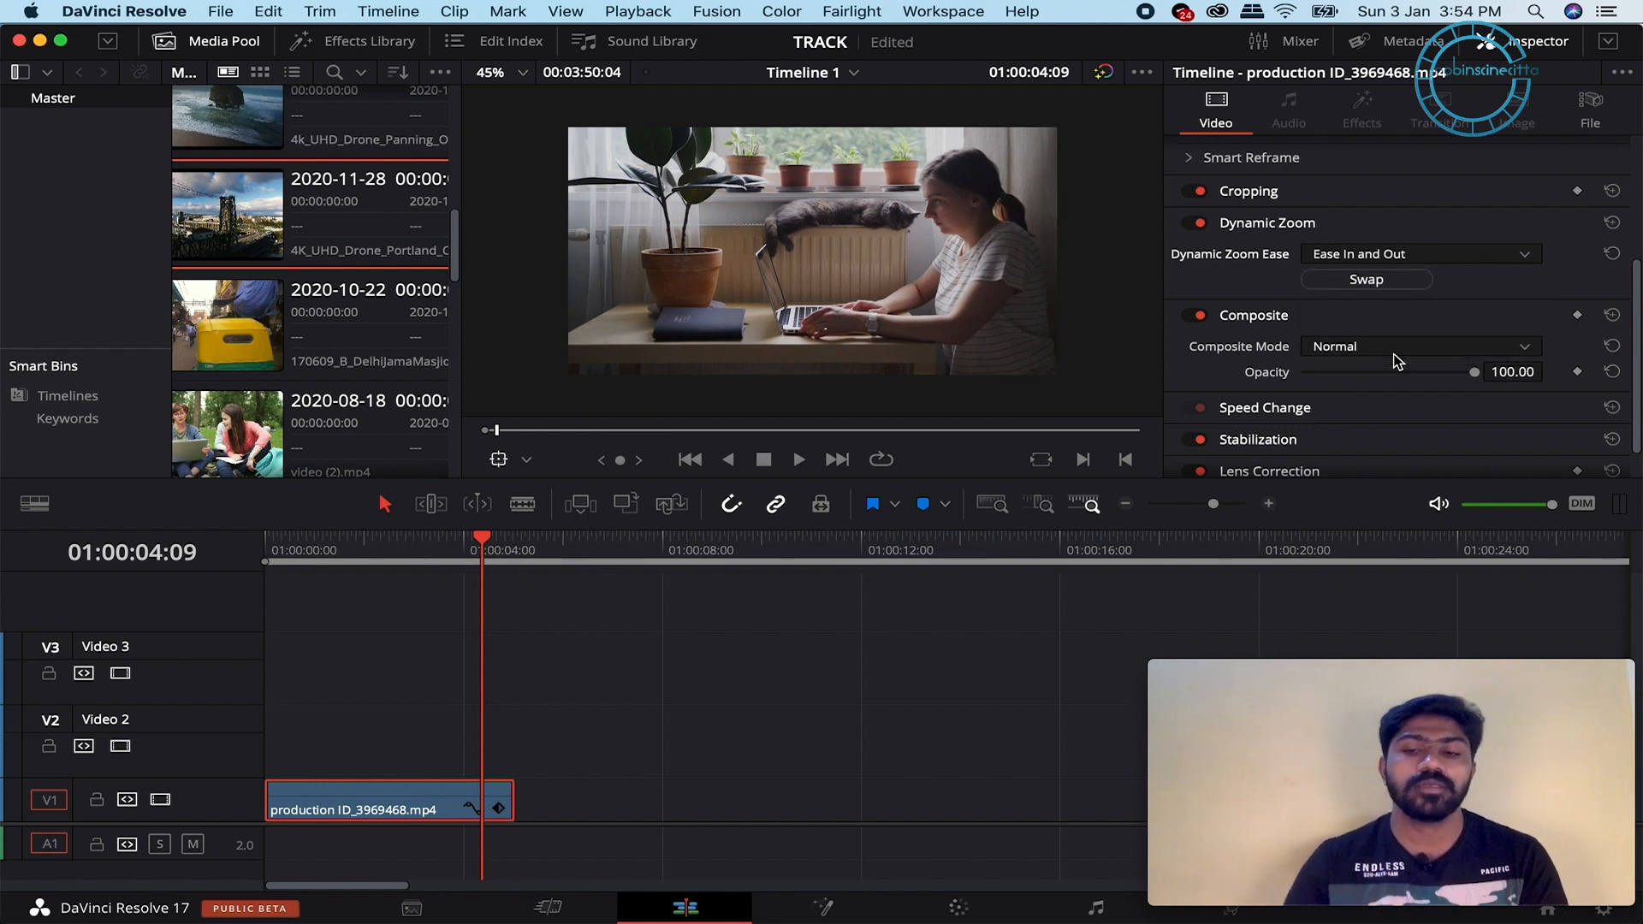
left_click_drag(421, 548, 212, 548)
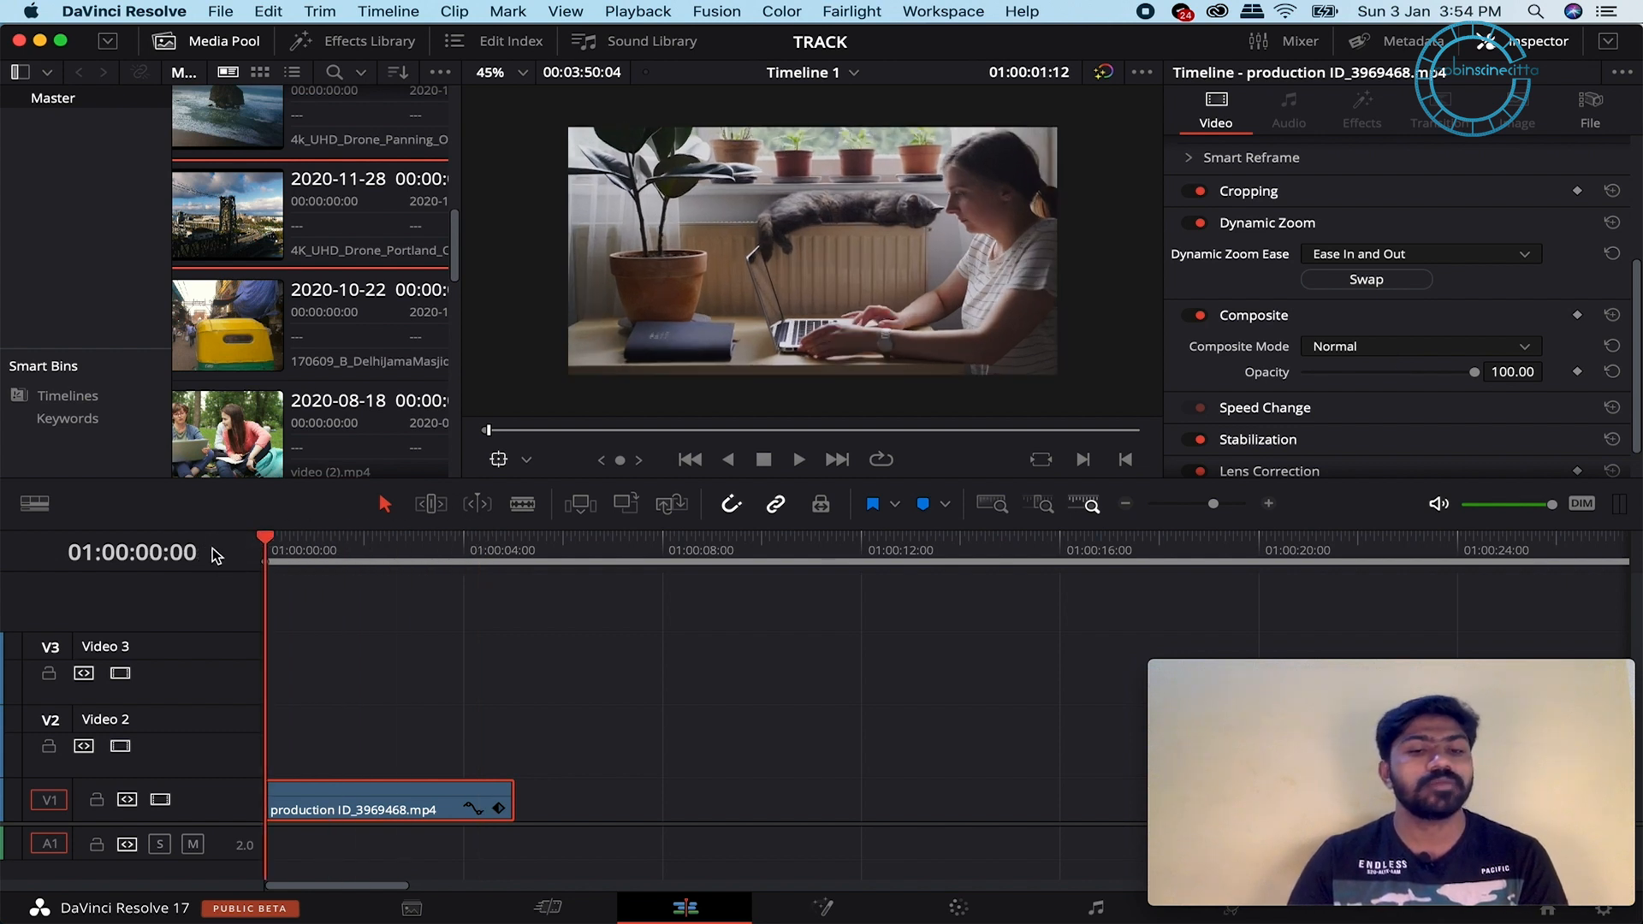
key("space")
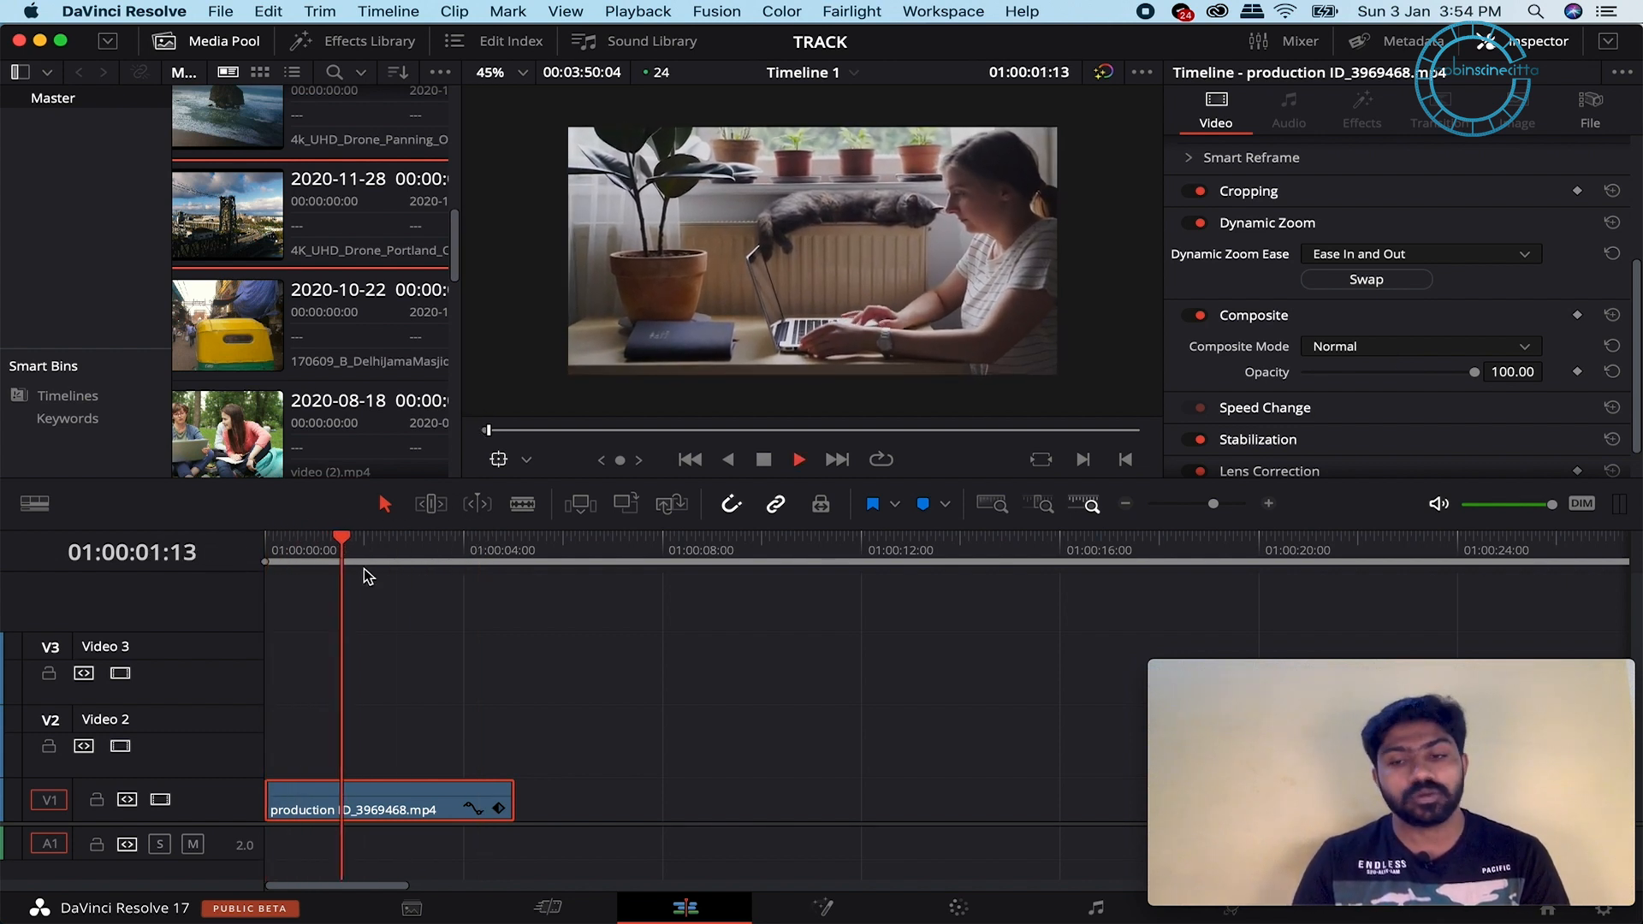
key("space")
left_click(1433, 255)
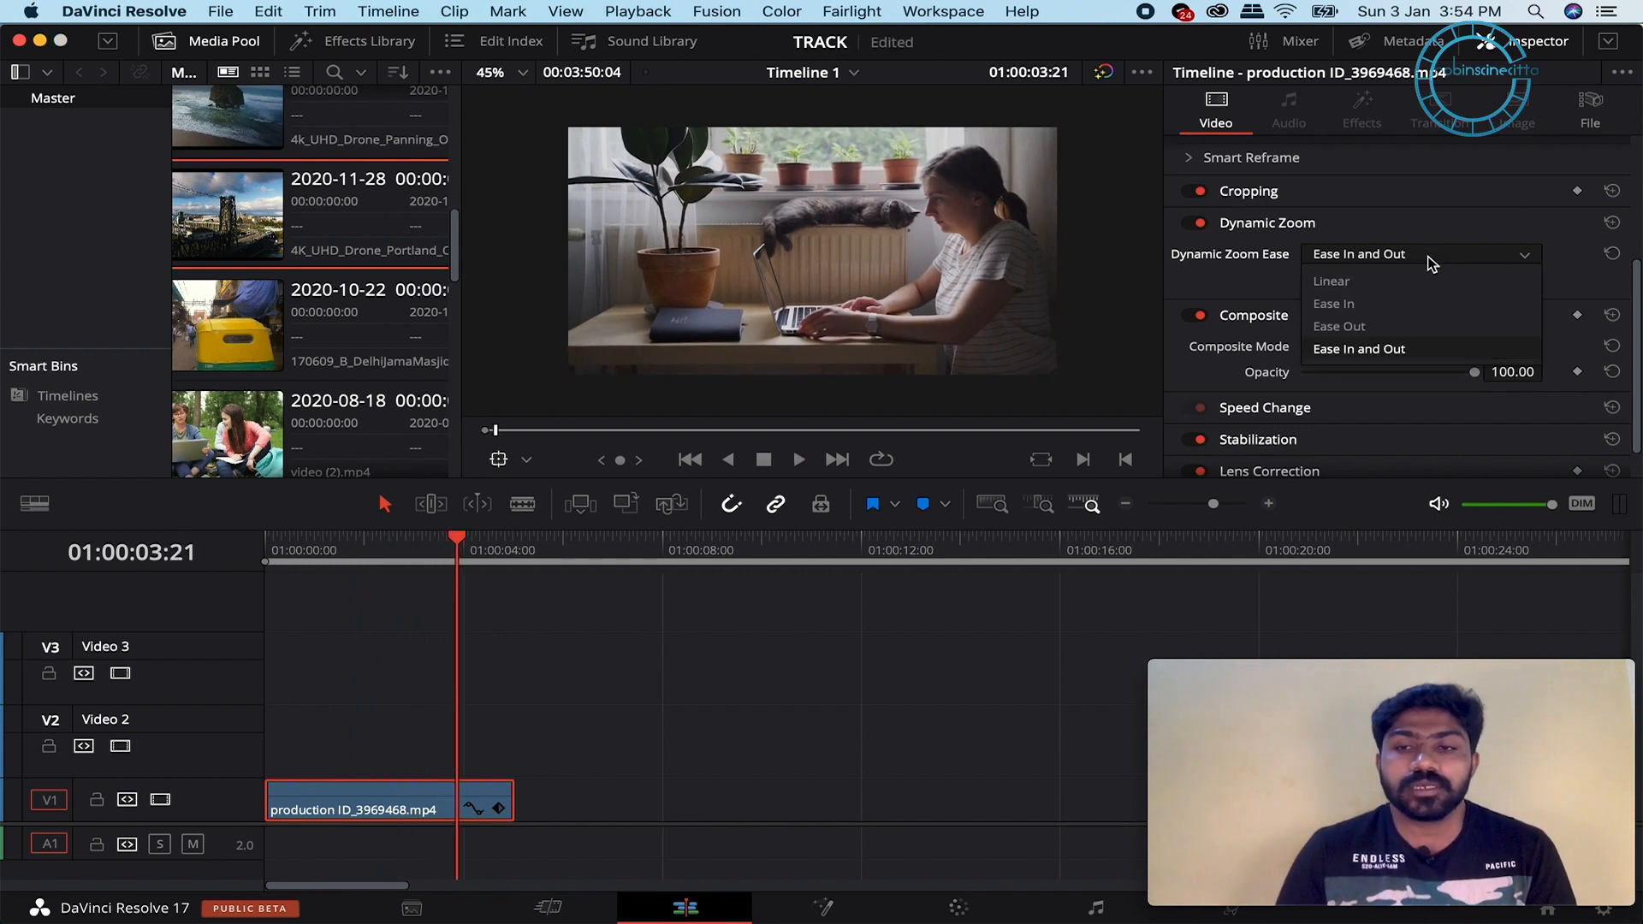
- Try Dynamic Zoom Ease set to Ease In and to Ease Out, and play the clip from the start to preview it
left_click(1363, 304)
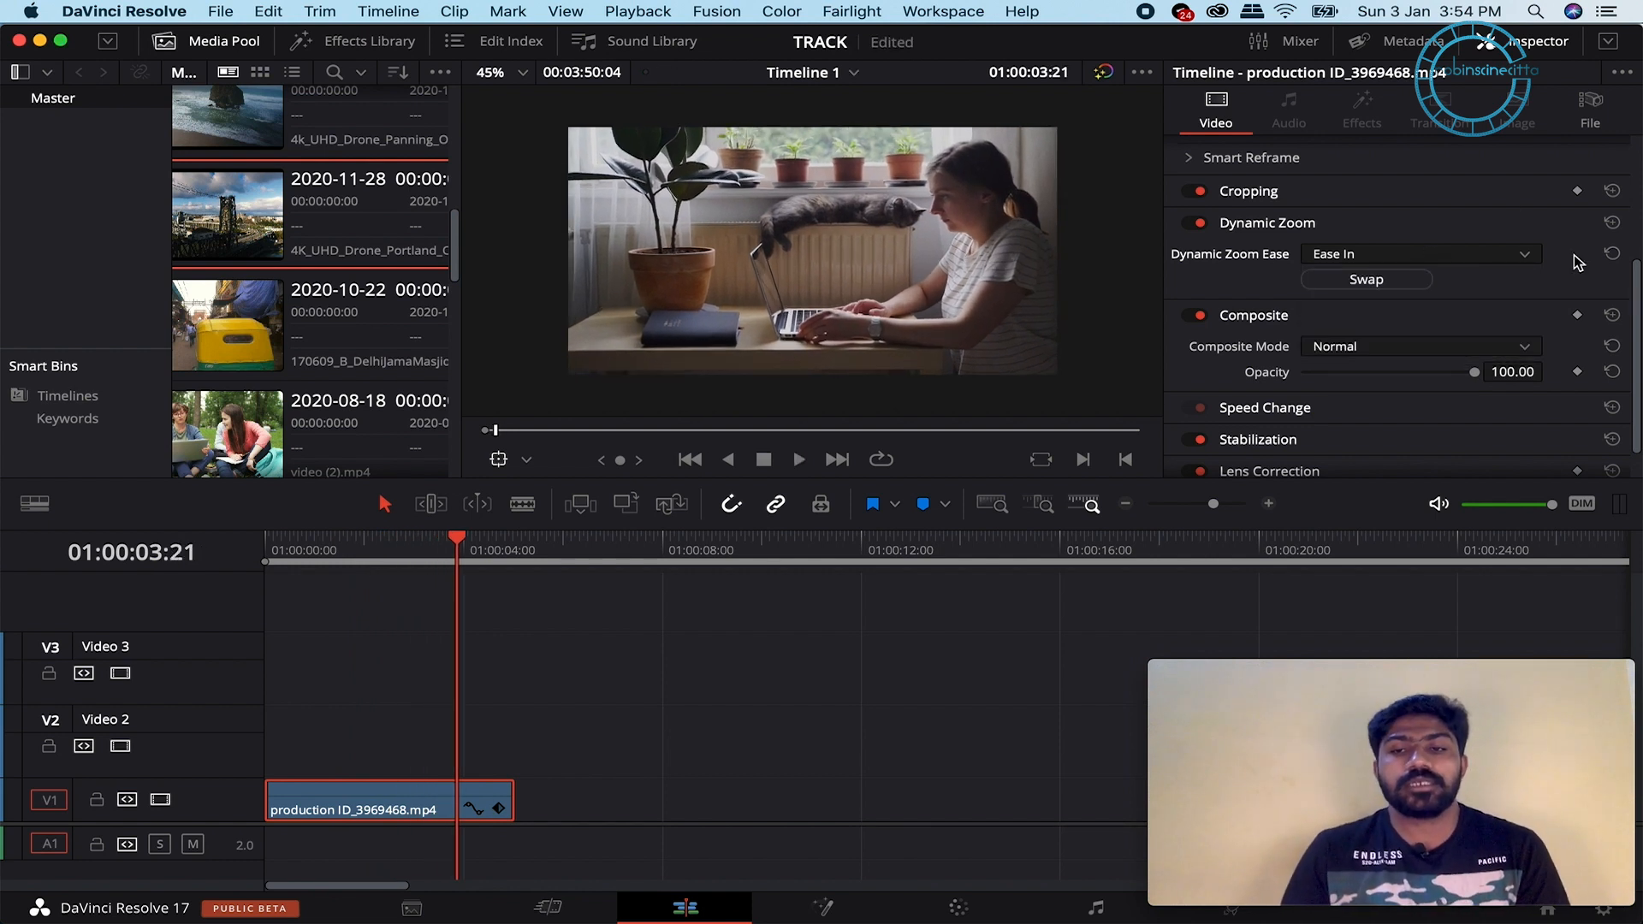
left_click(1363, 281)
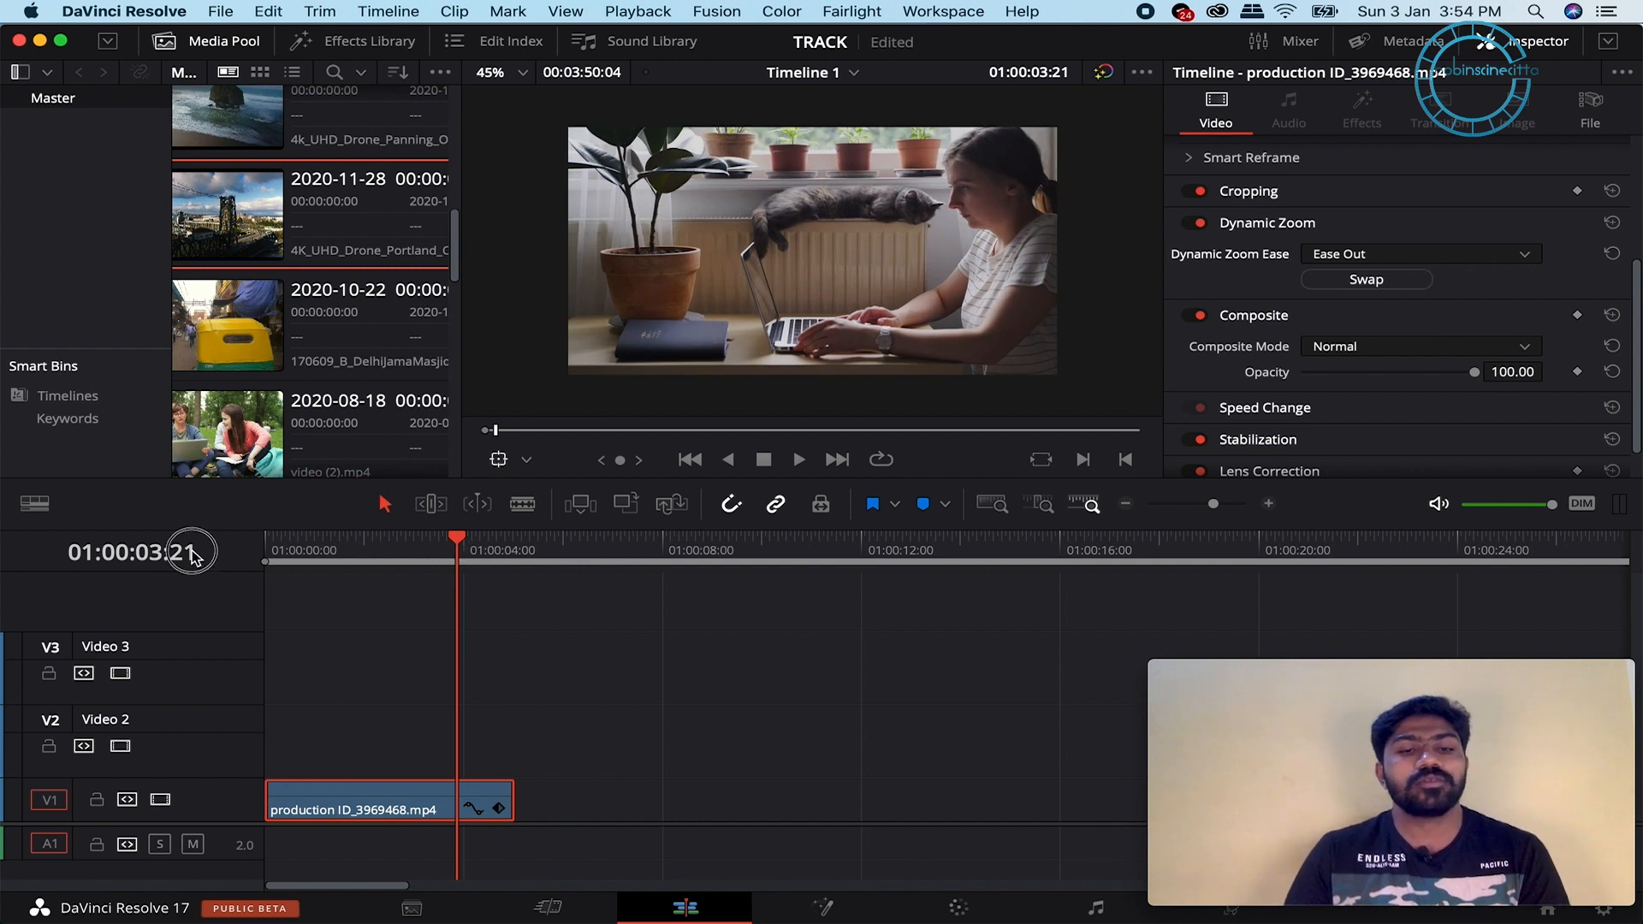
key("Home")
key("space")
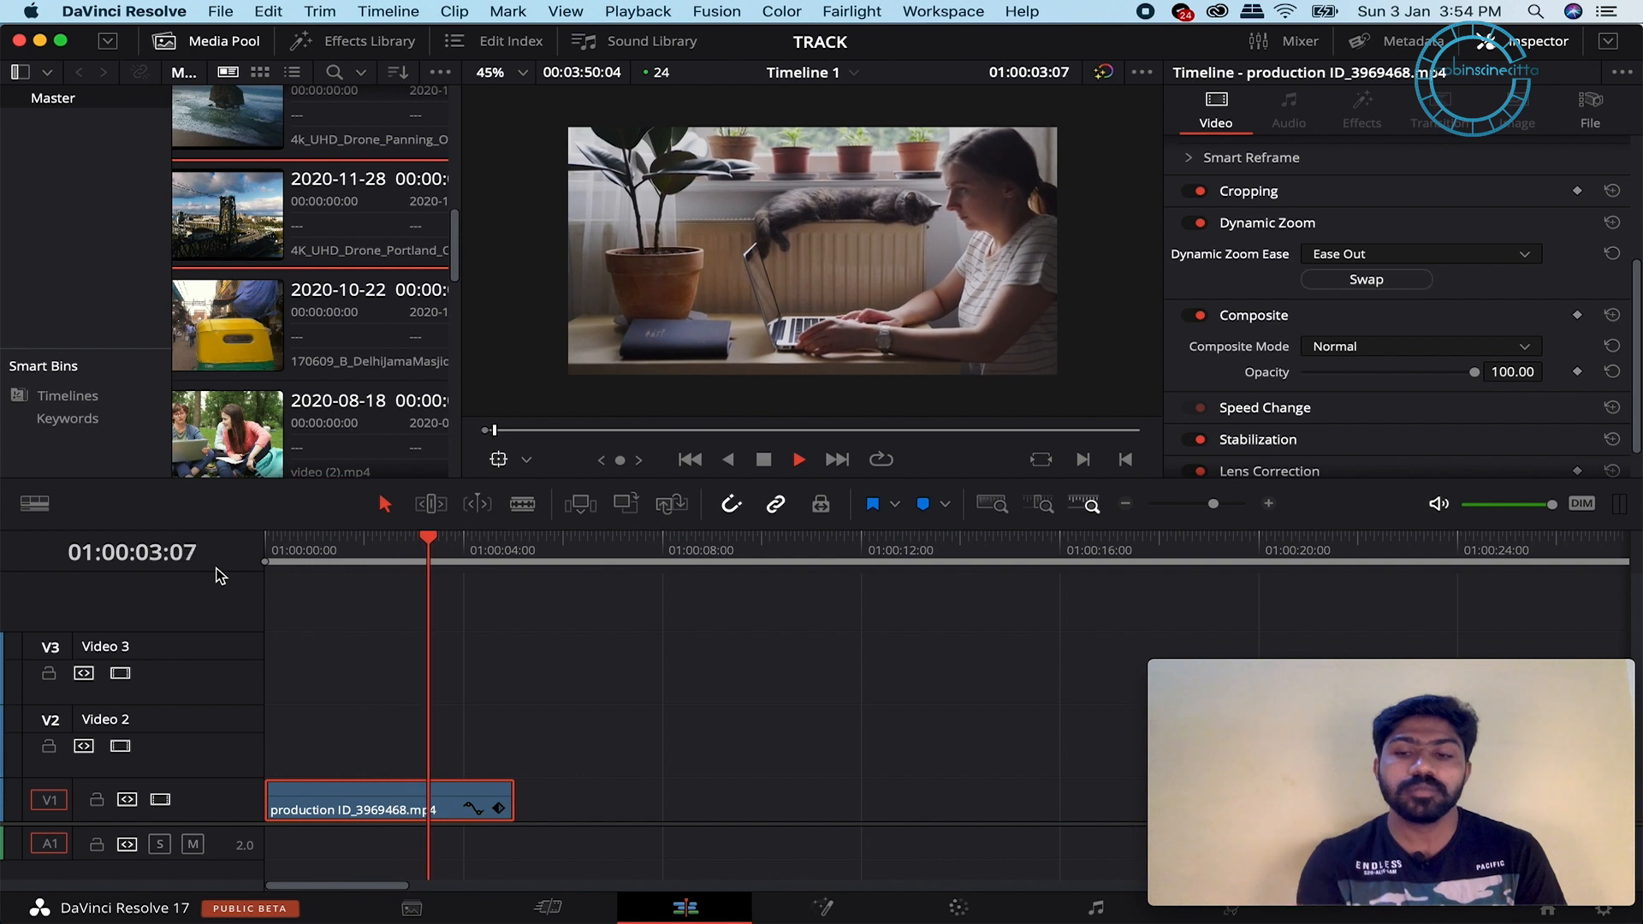
key("space")
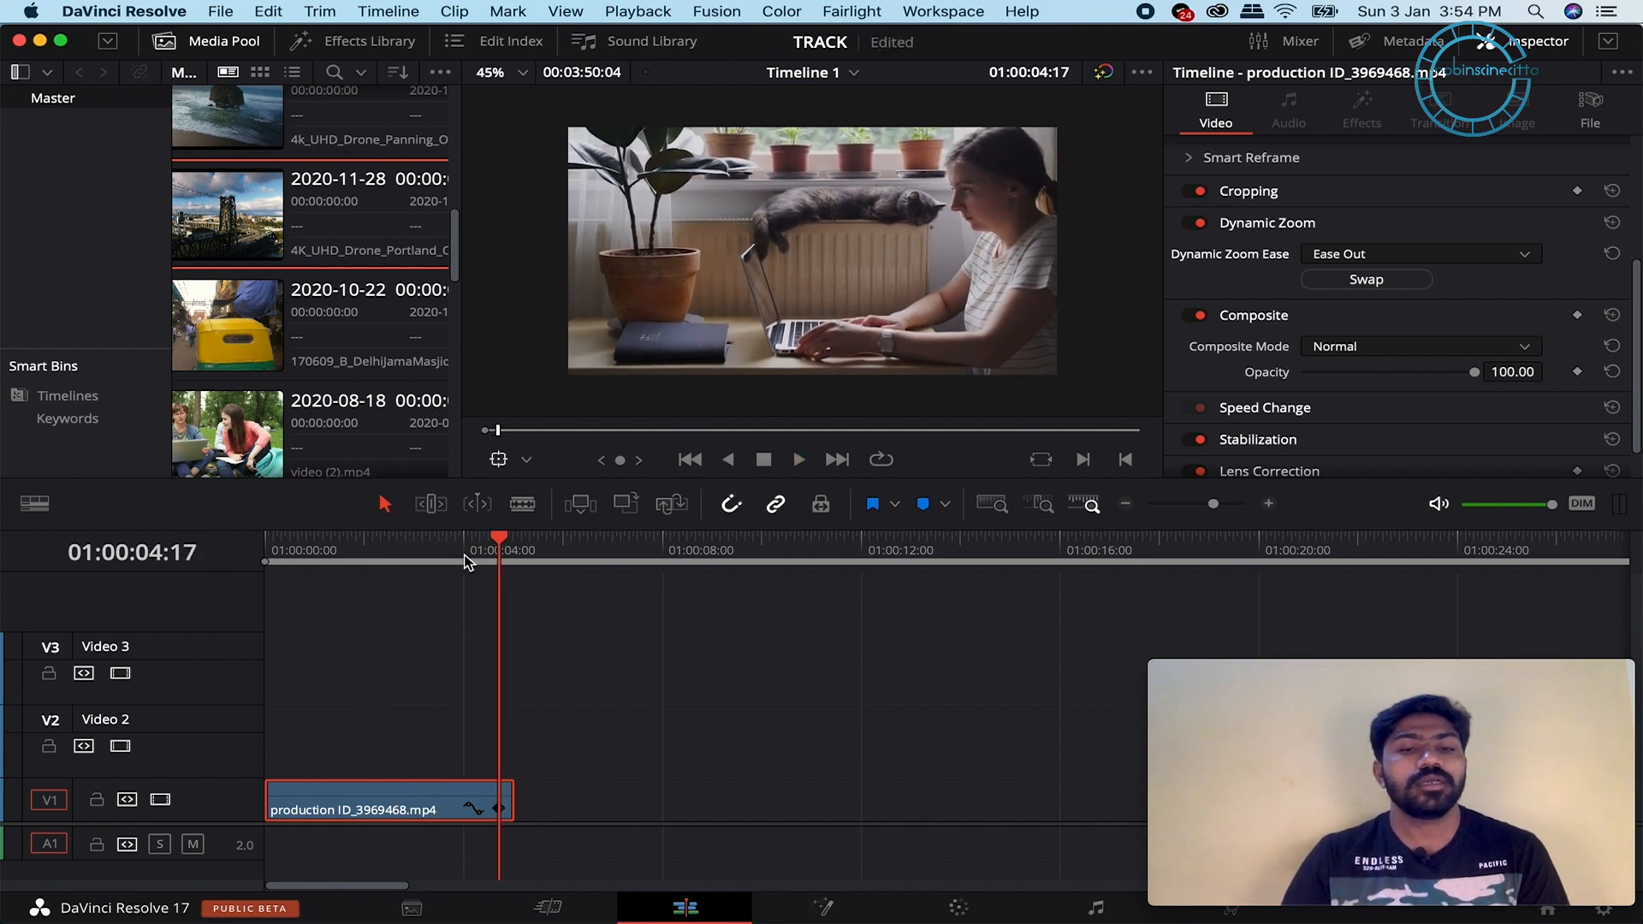
- Set Dynamic Zoom Ease to Linear and play the clip from the start to preview it
left_click(1353, 250)
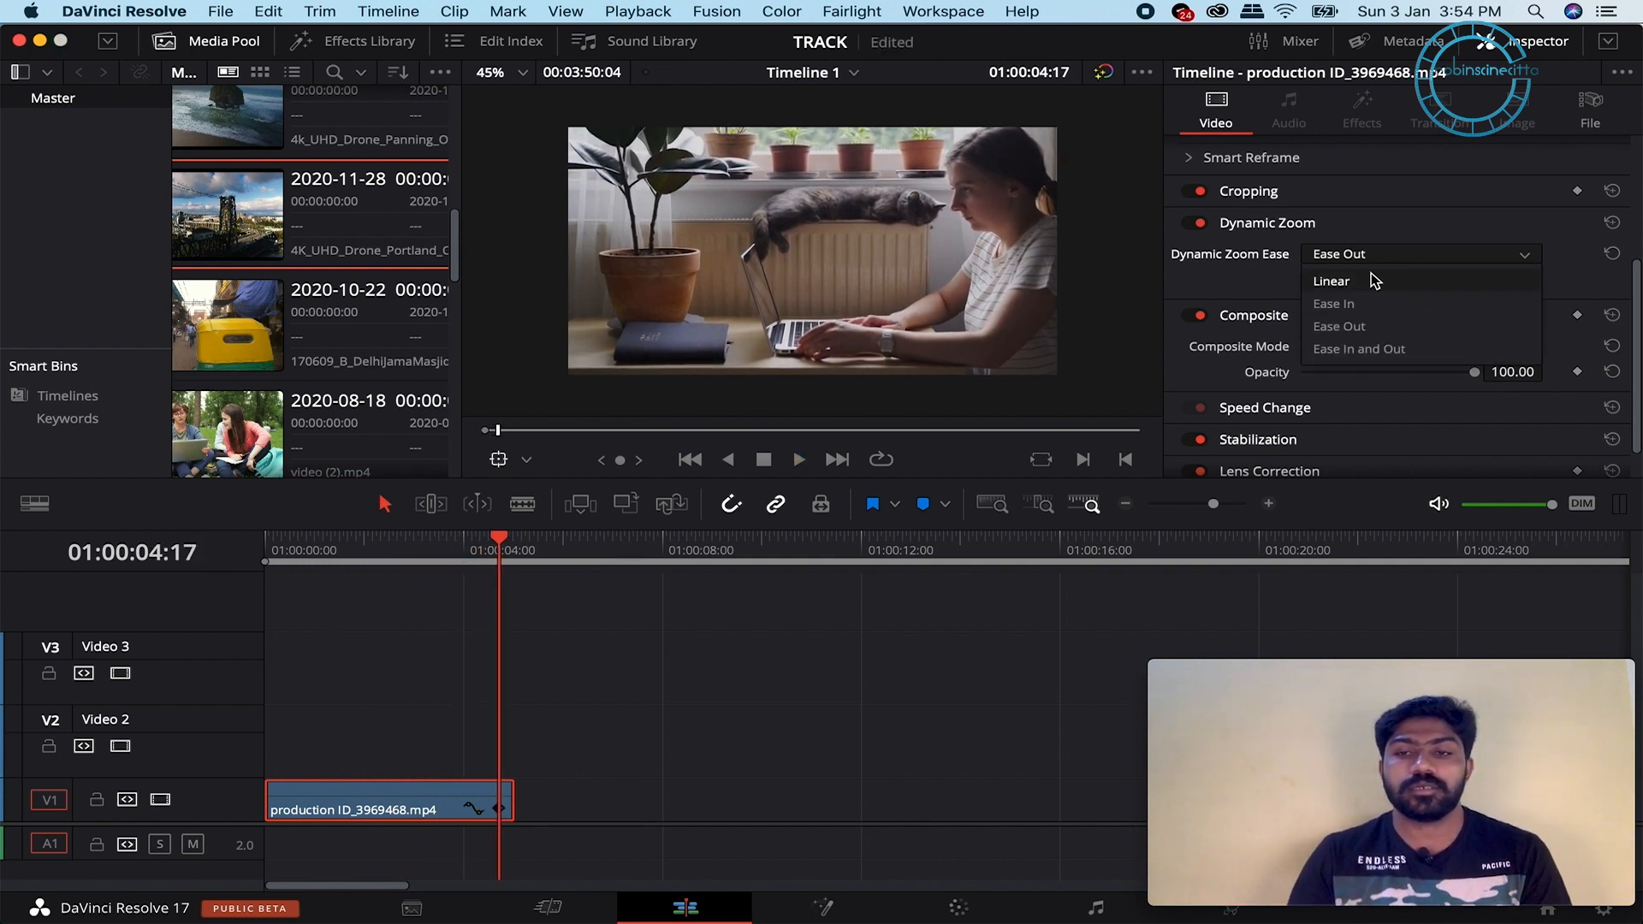
left_click(1372, 274)
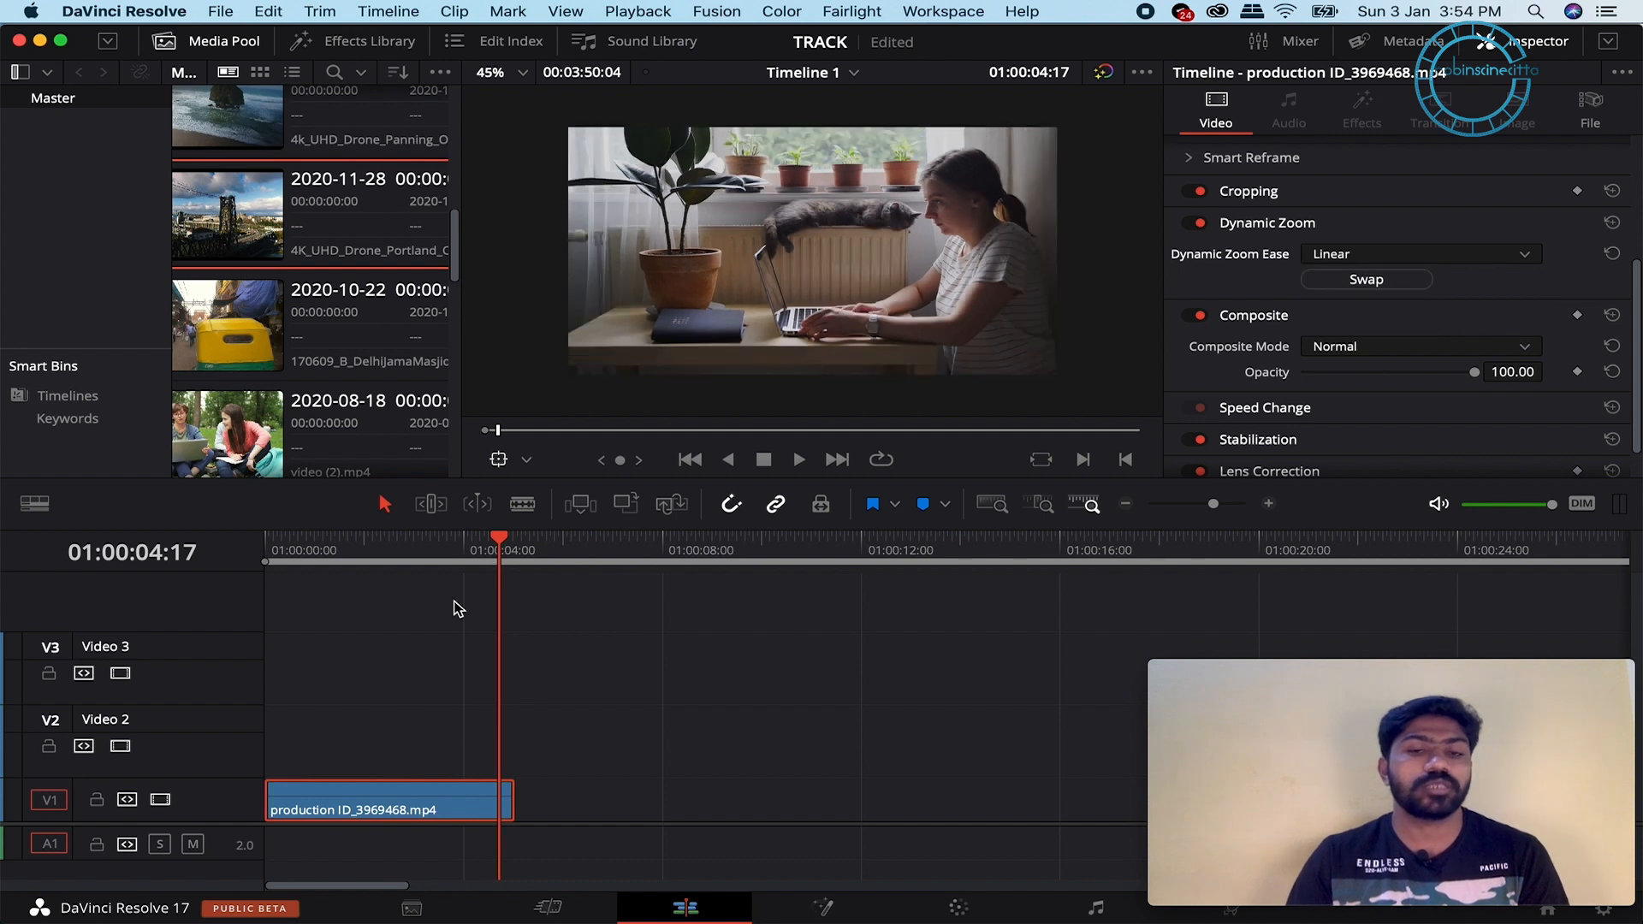
key("Home")
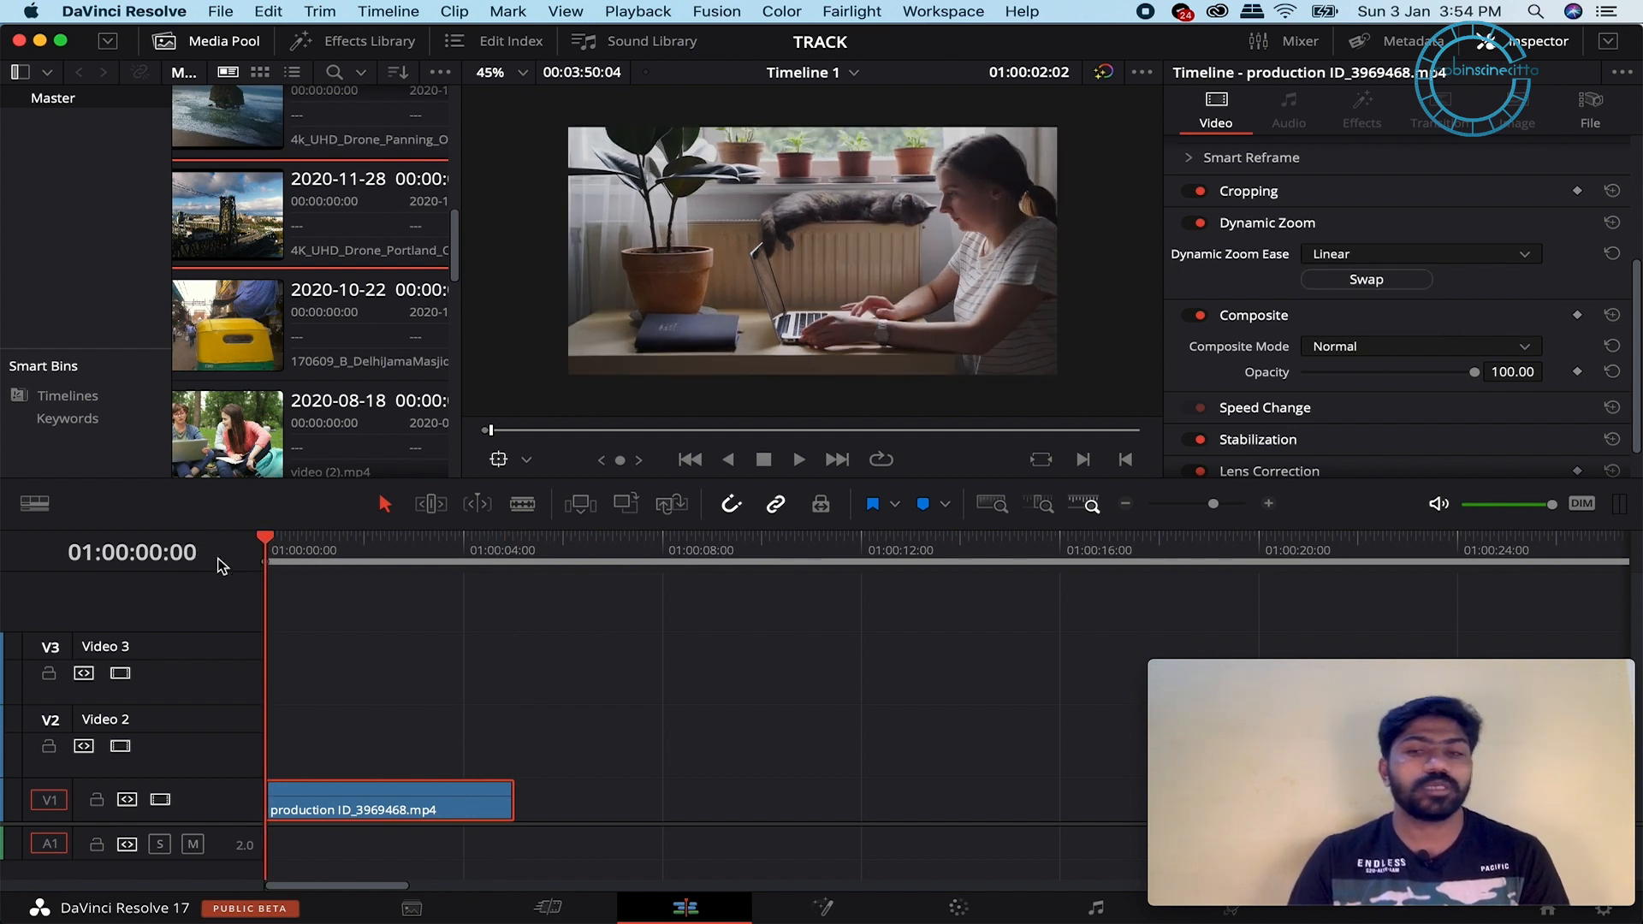
key("space")
key("space")
- Swap the start and end of the clip's Dynamic Zoom and play it from the start
left_click(1367, 279)
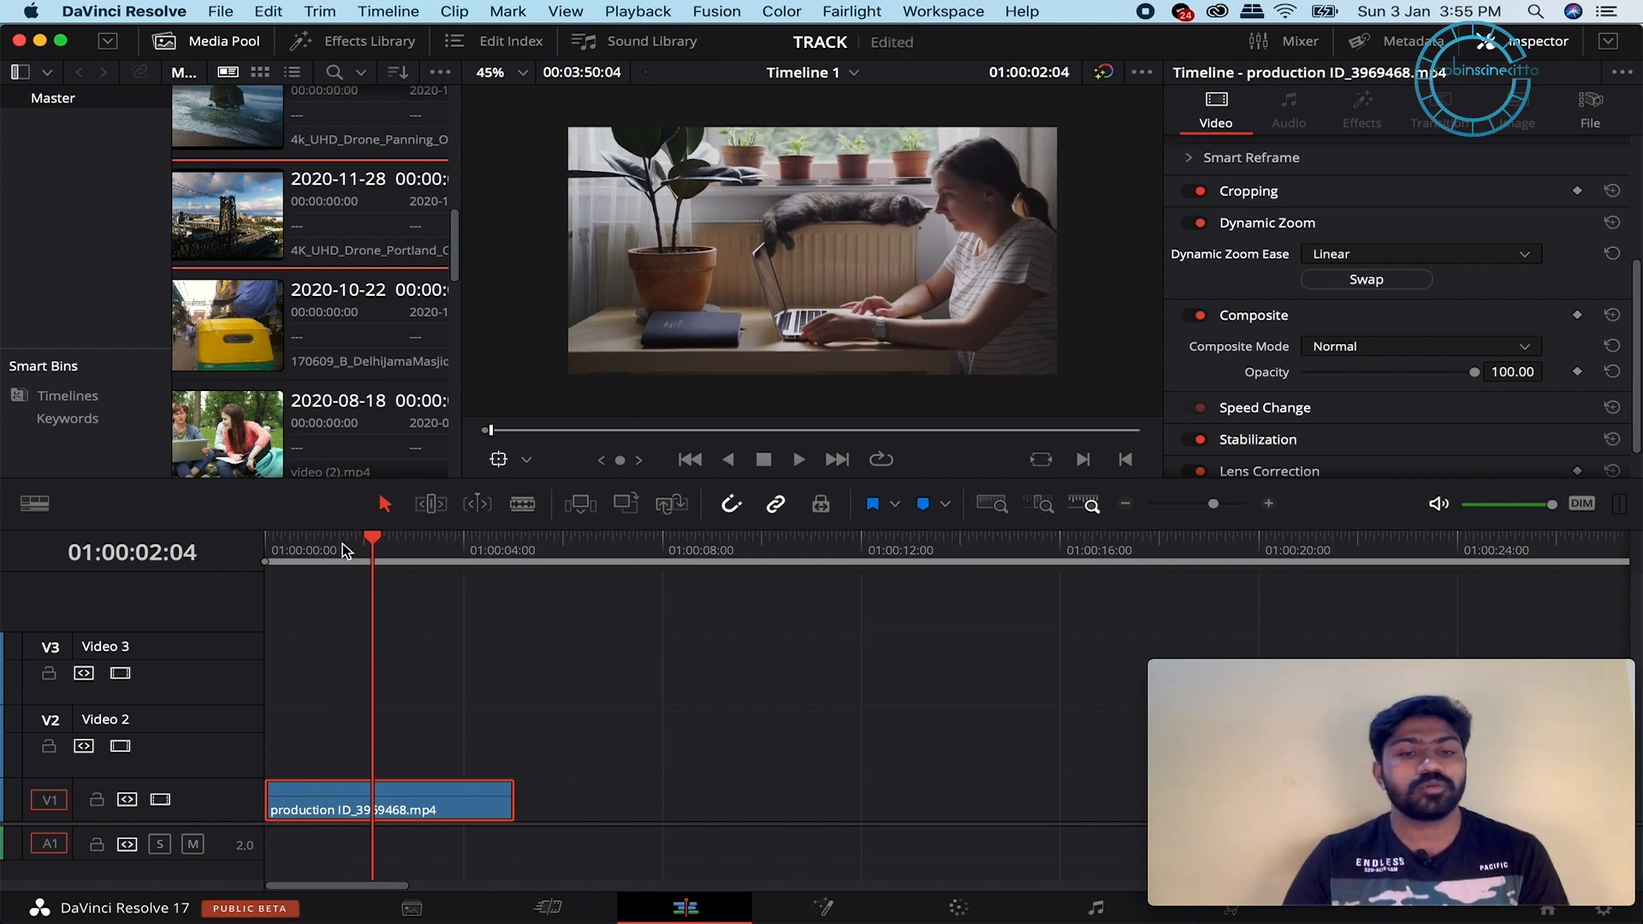
key("Home")
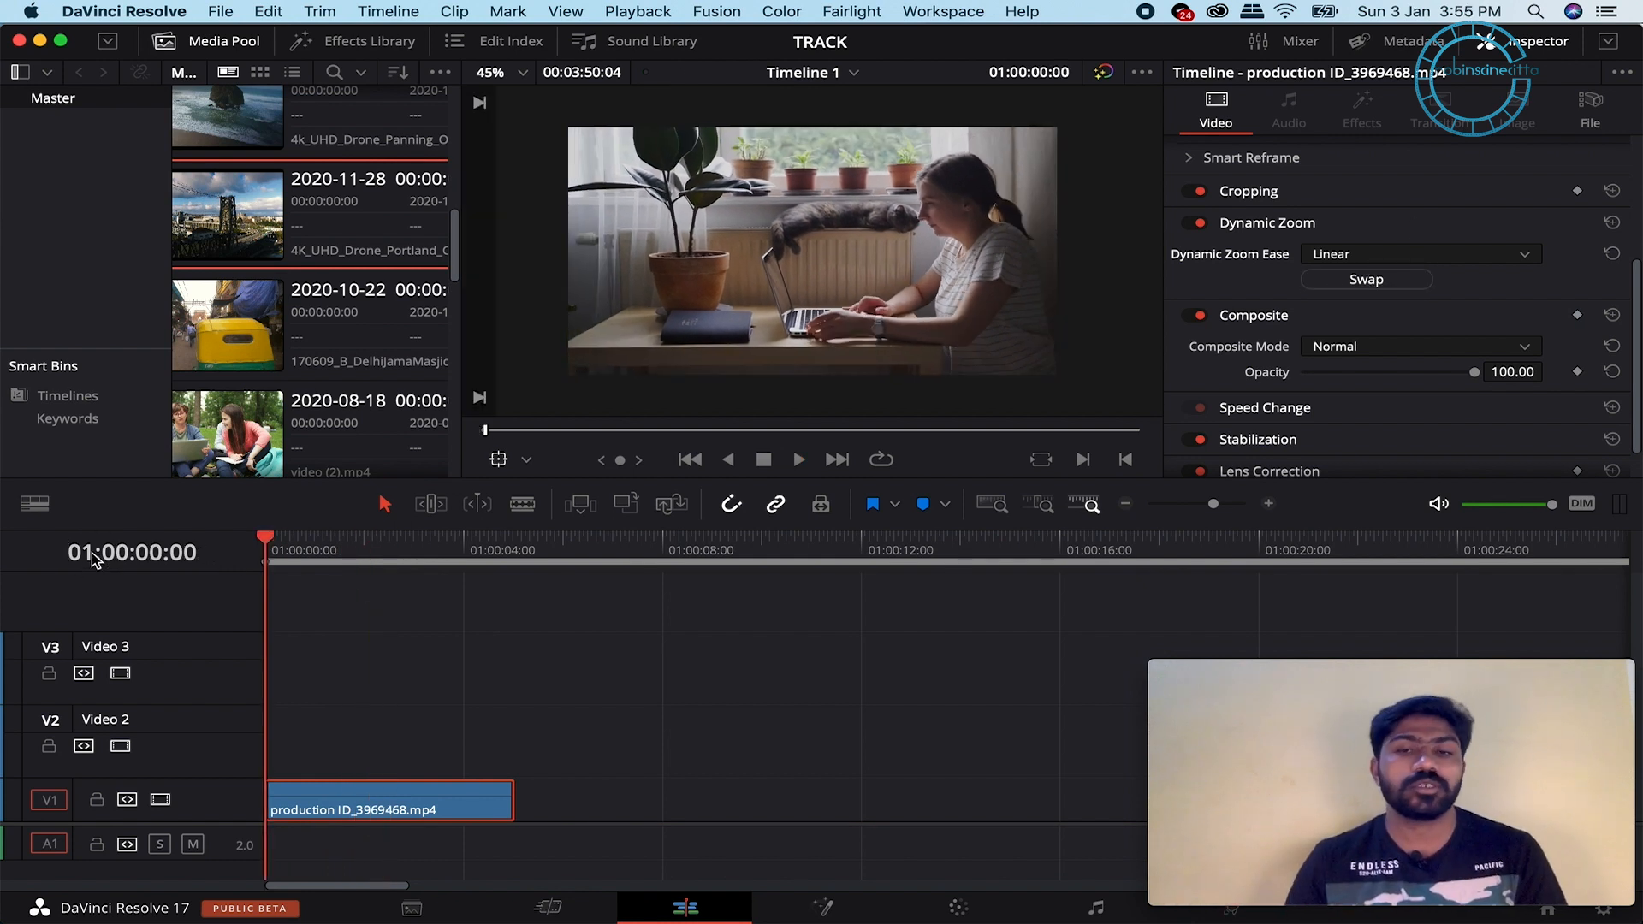
key("space")
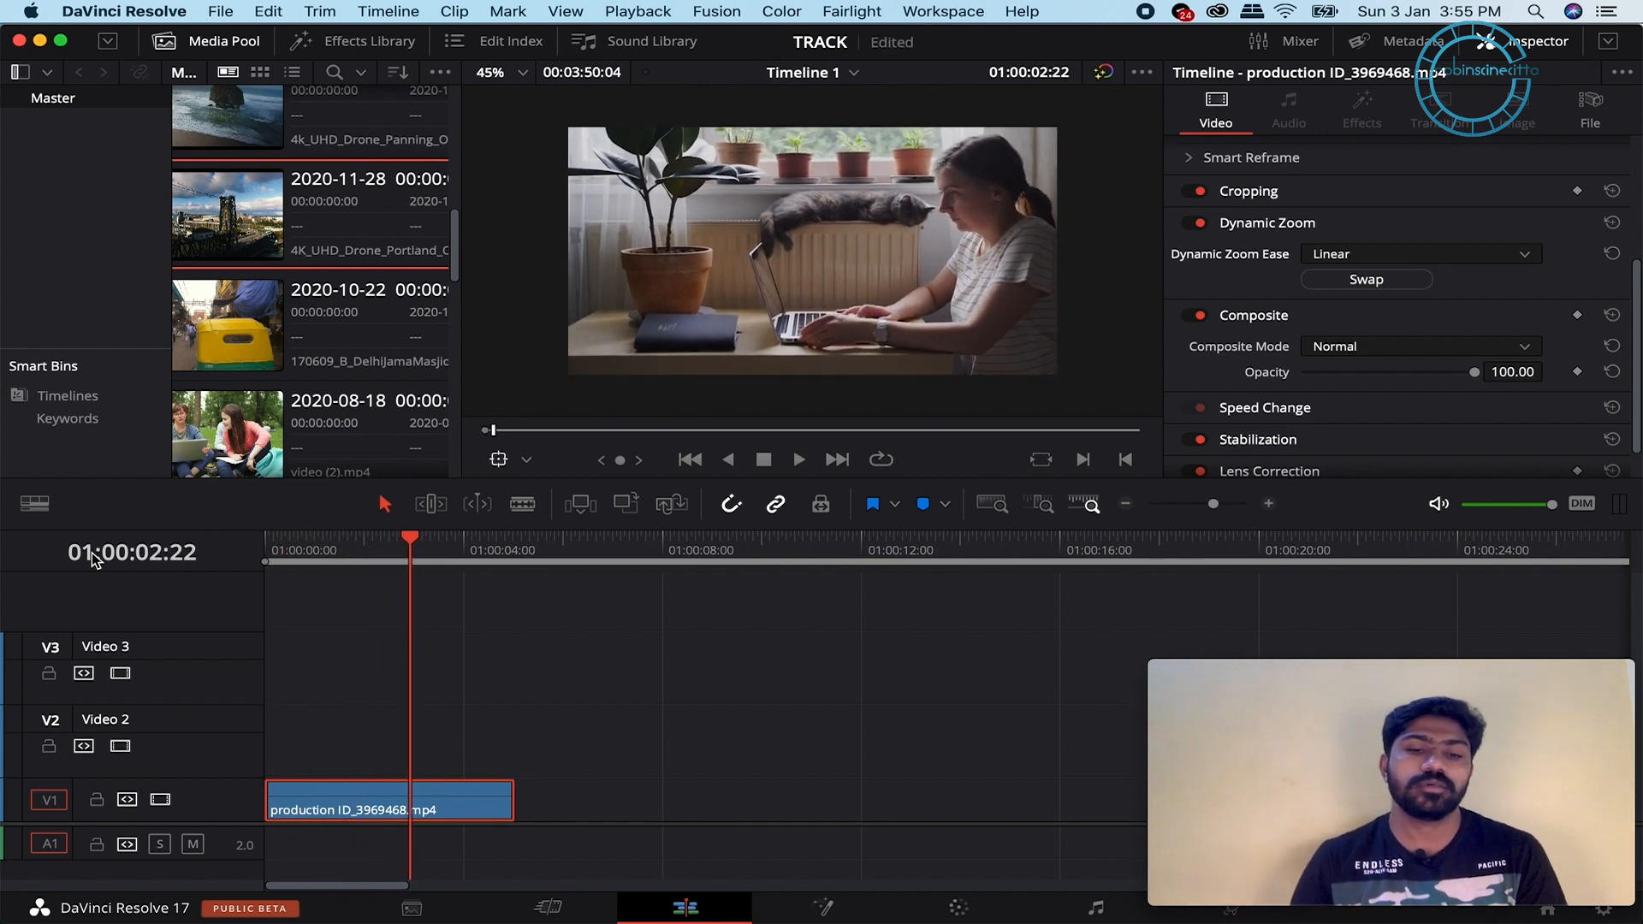
key("f")
key("space")
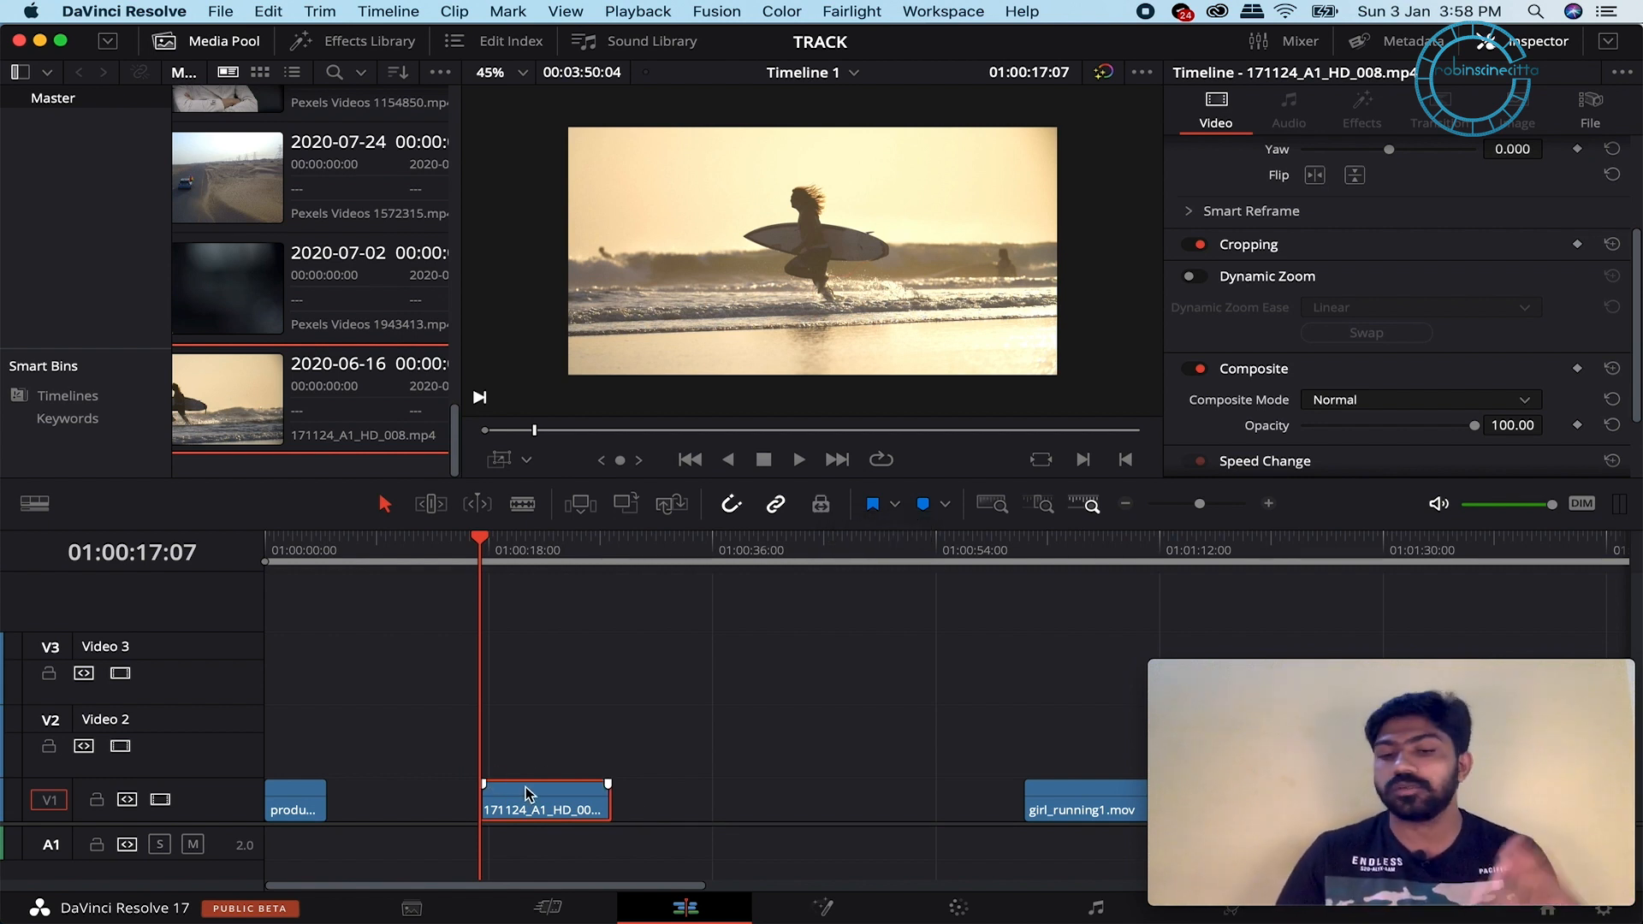
- Show the Dynamic Zoom overlay in the viewer for the 171124_A1_HD_008.mp4 clip and play the clip through
left_click(527, 461)
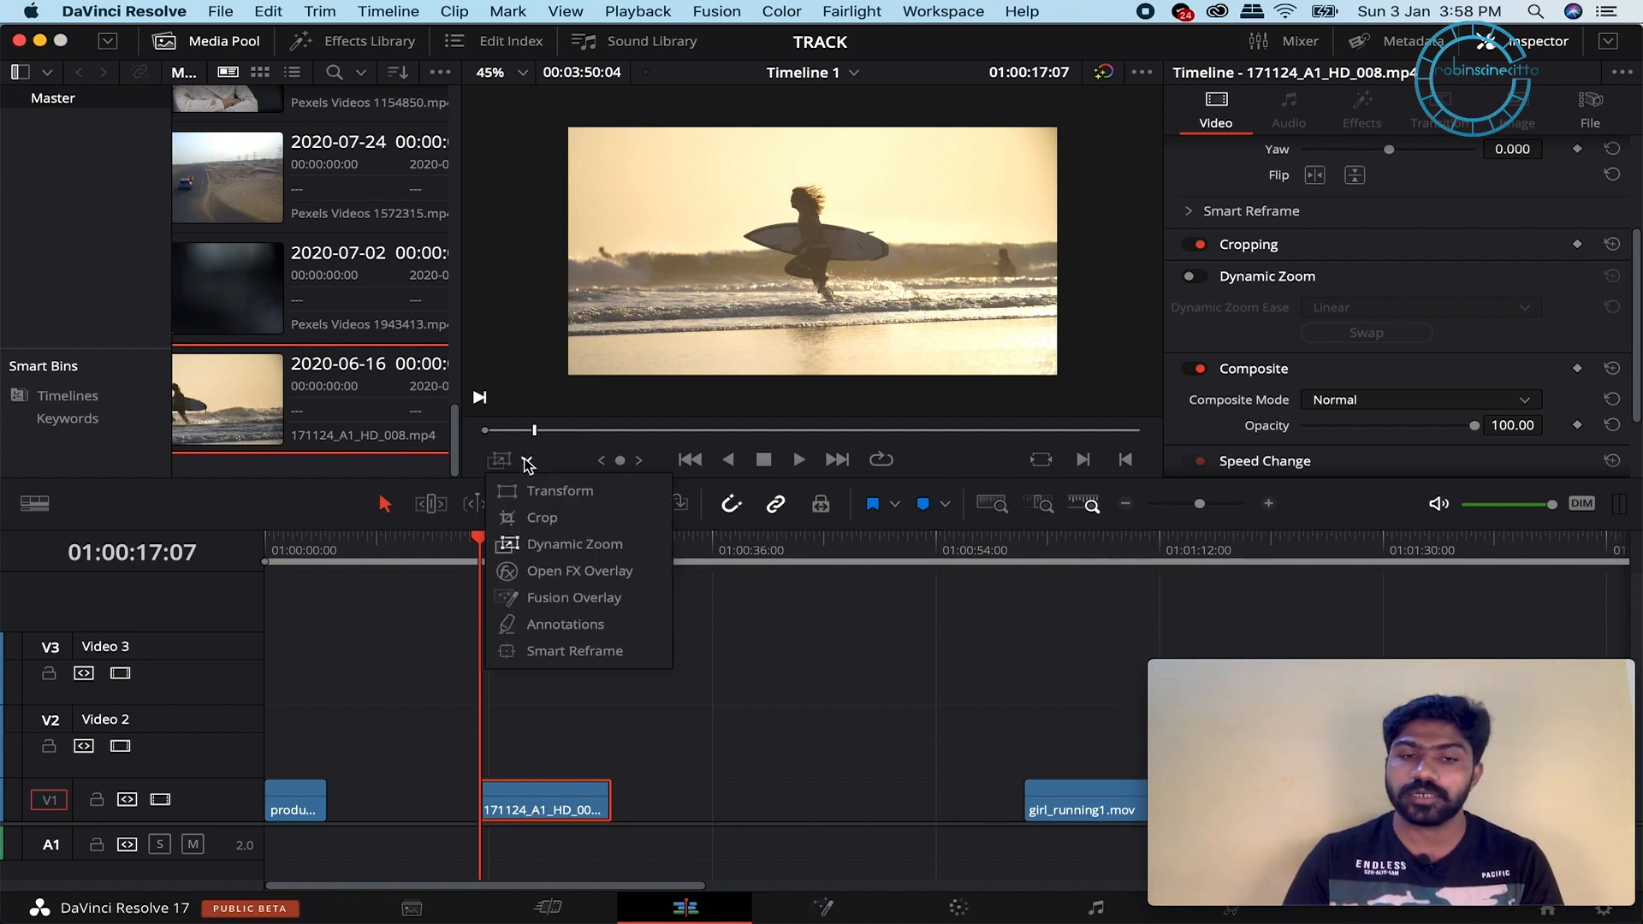
left_click(552, 556)
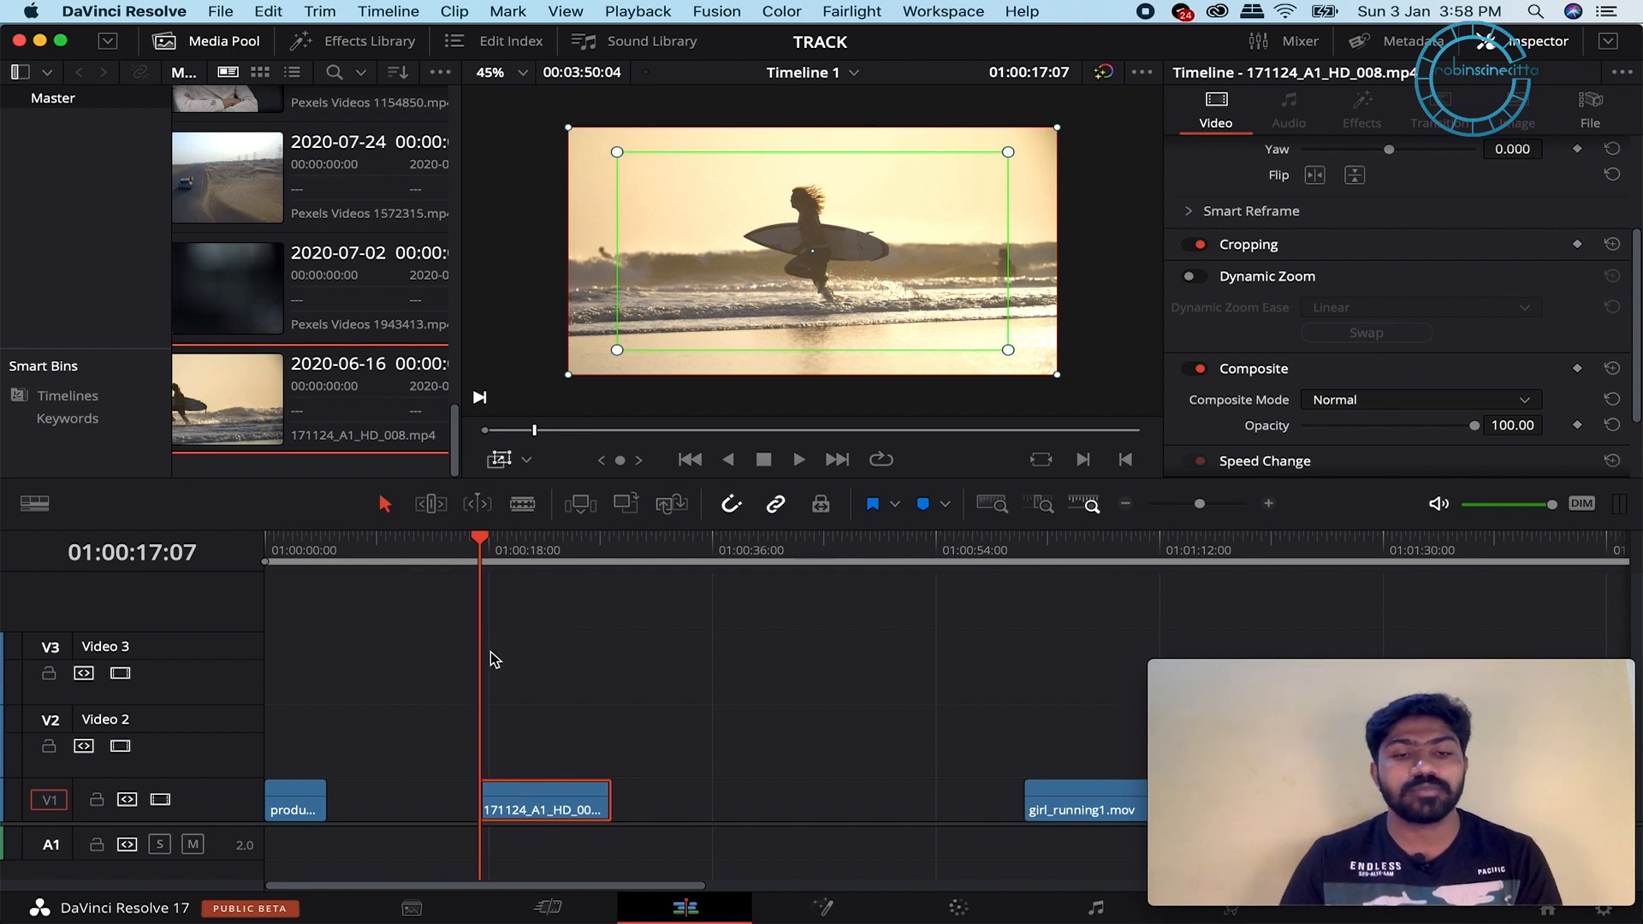
key("space")
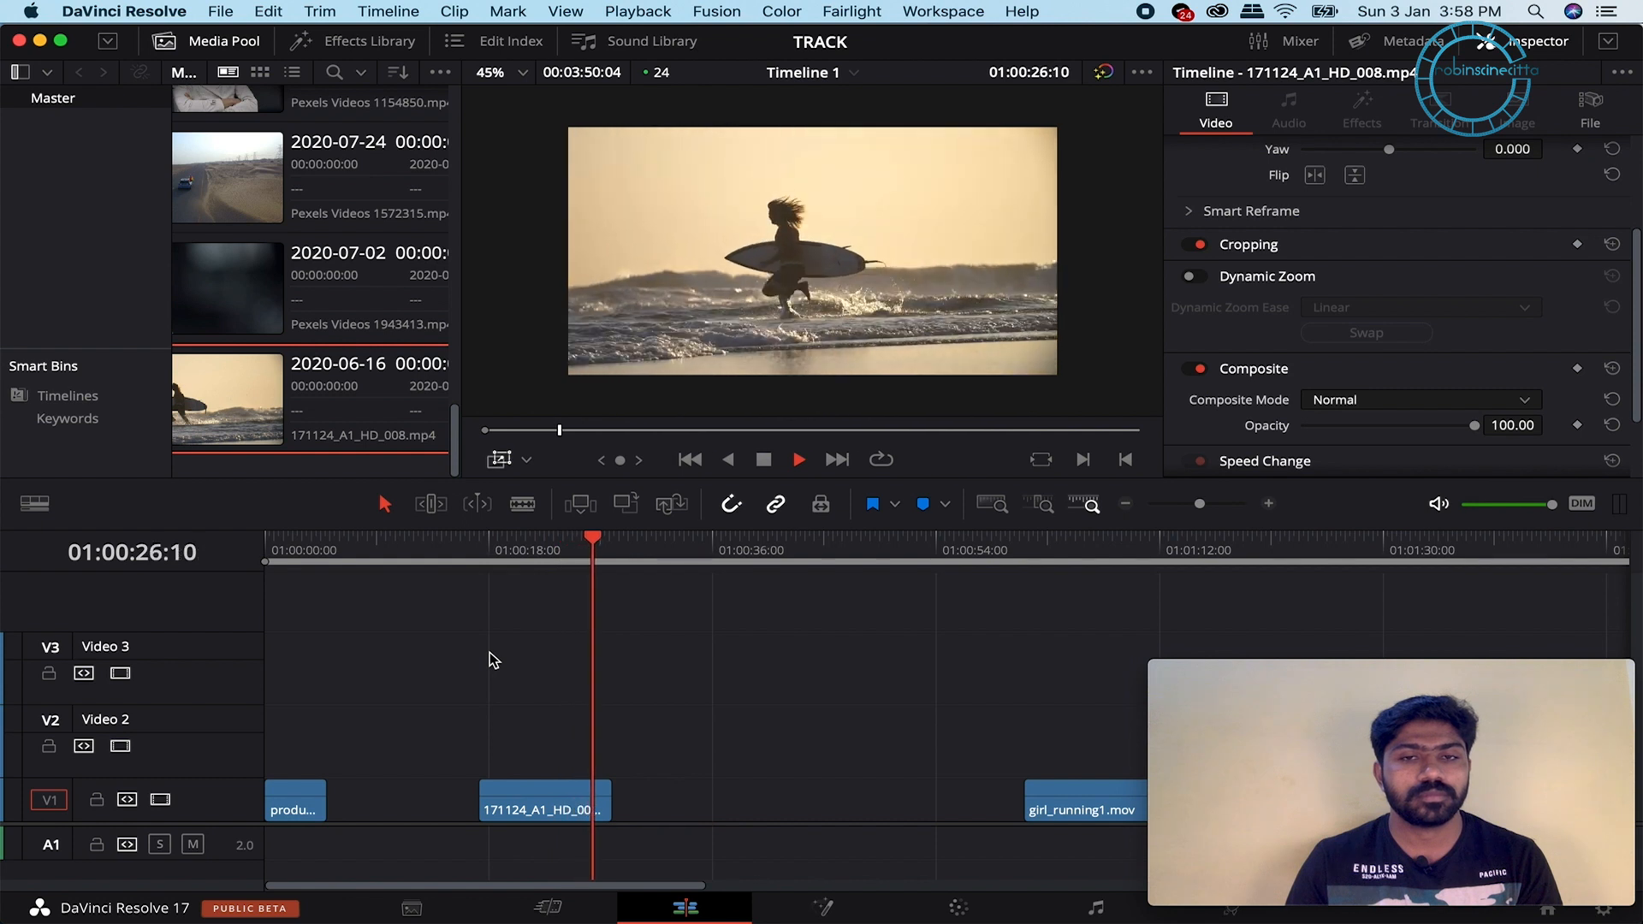
key("space")
- Shrink the green Dynamic Zoom start frame of 171124_A1_HD_008.mp4 around the surfer and play the clip from its start
left_click(612, 547)
left_click_drag(613, 548, 478, 552)
left_click(524, 817)
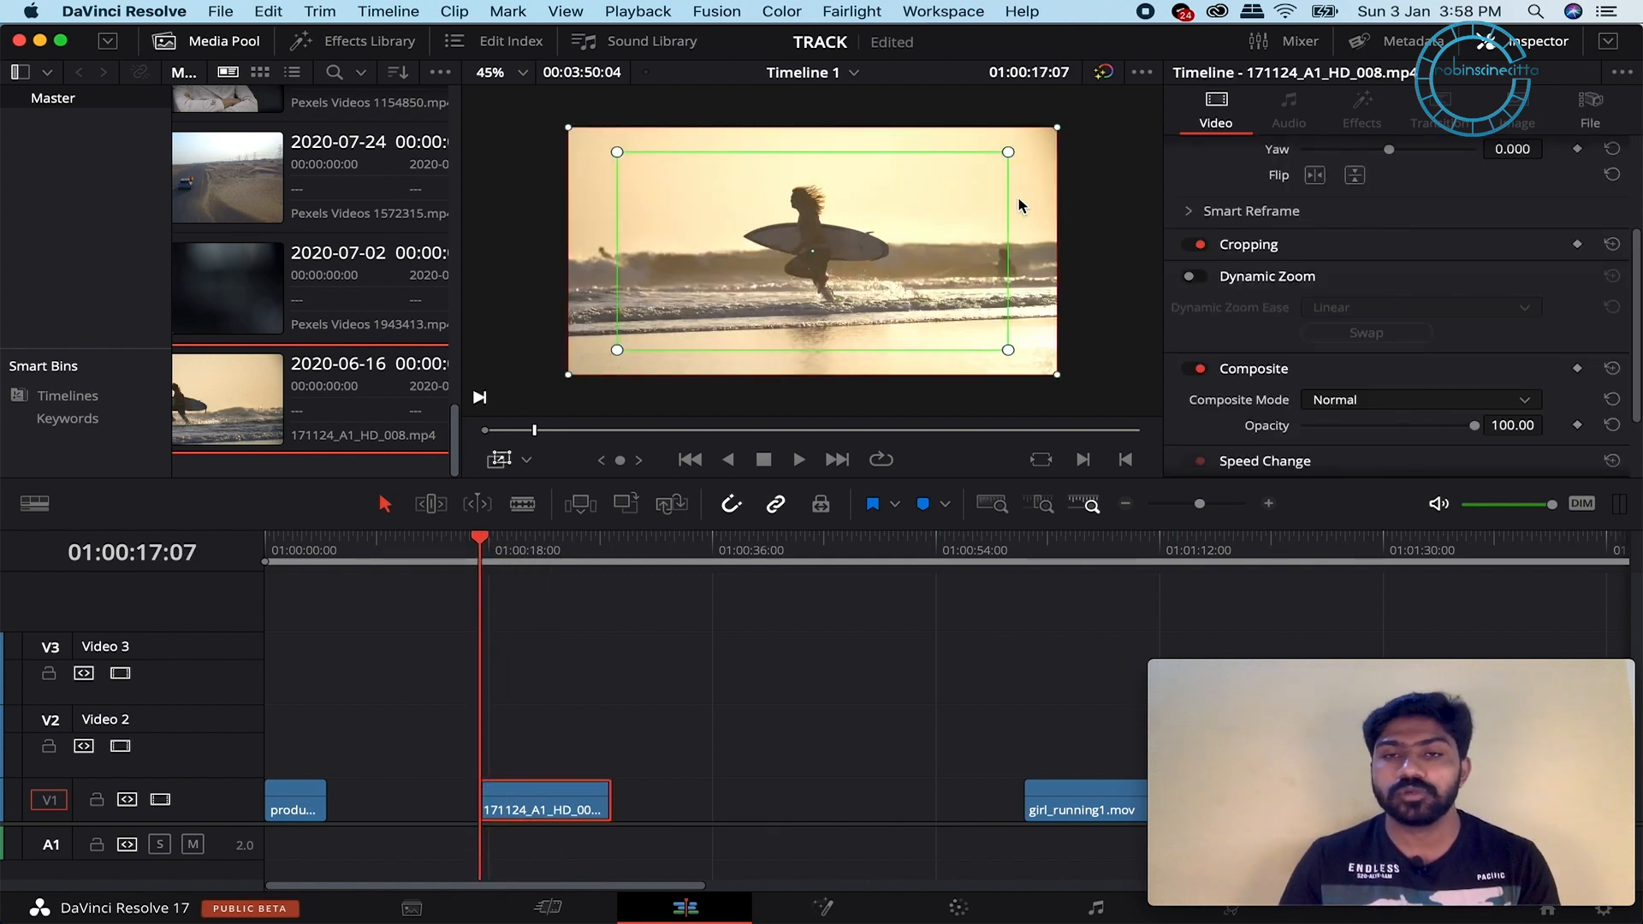
left_click_drag(1011, 159, 957, 199)
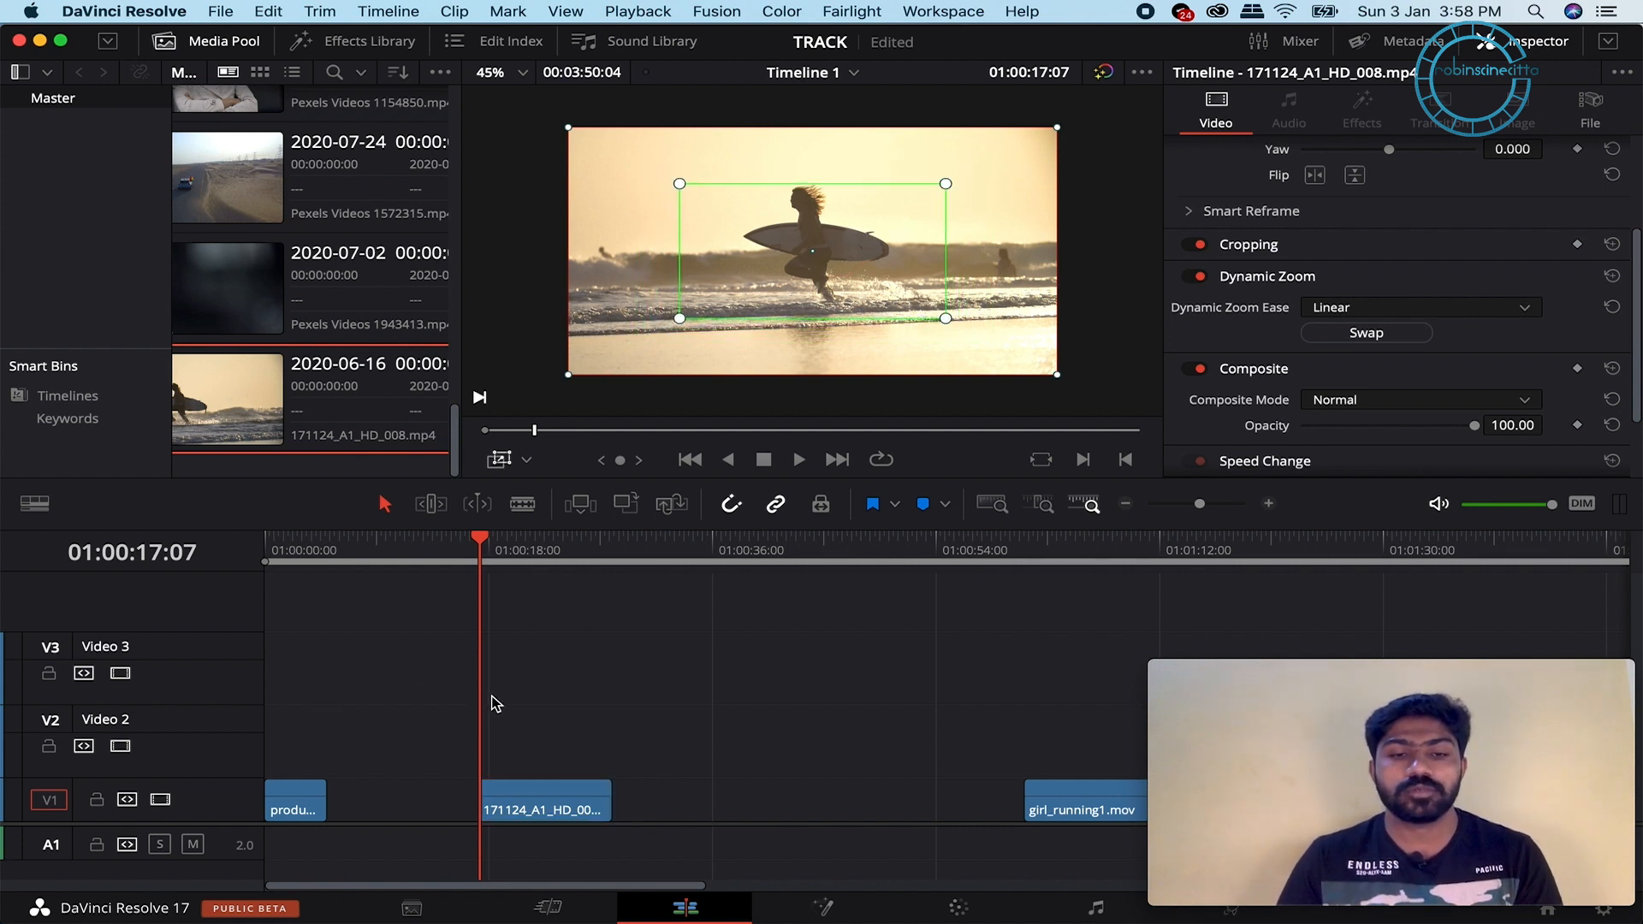
key("space")
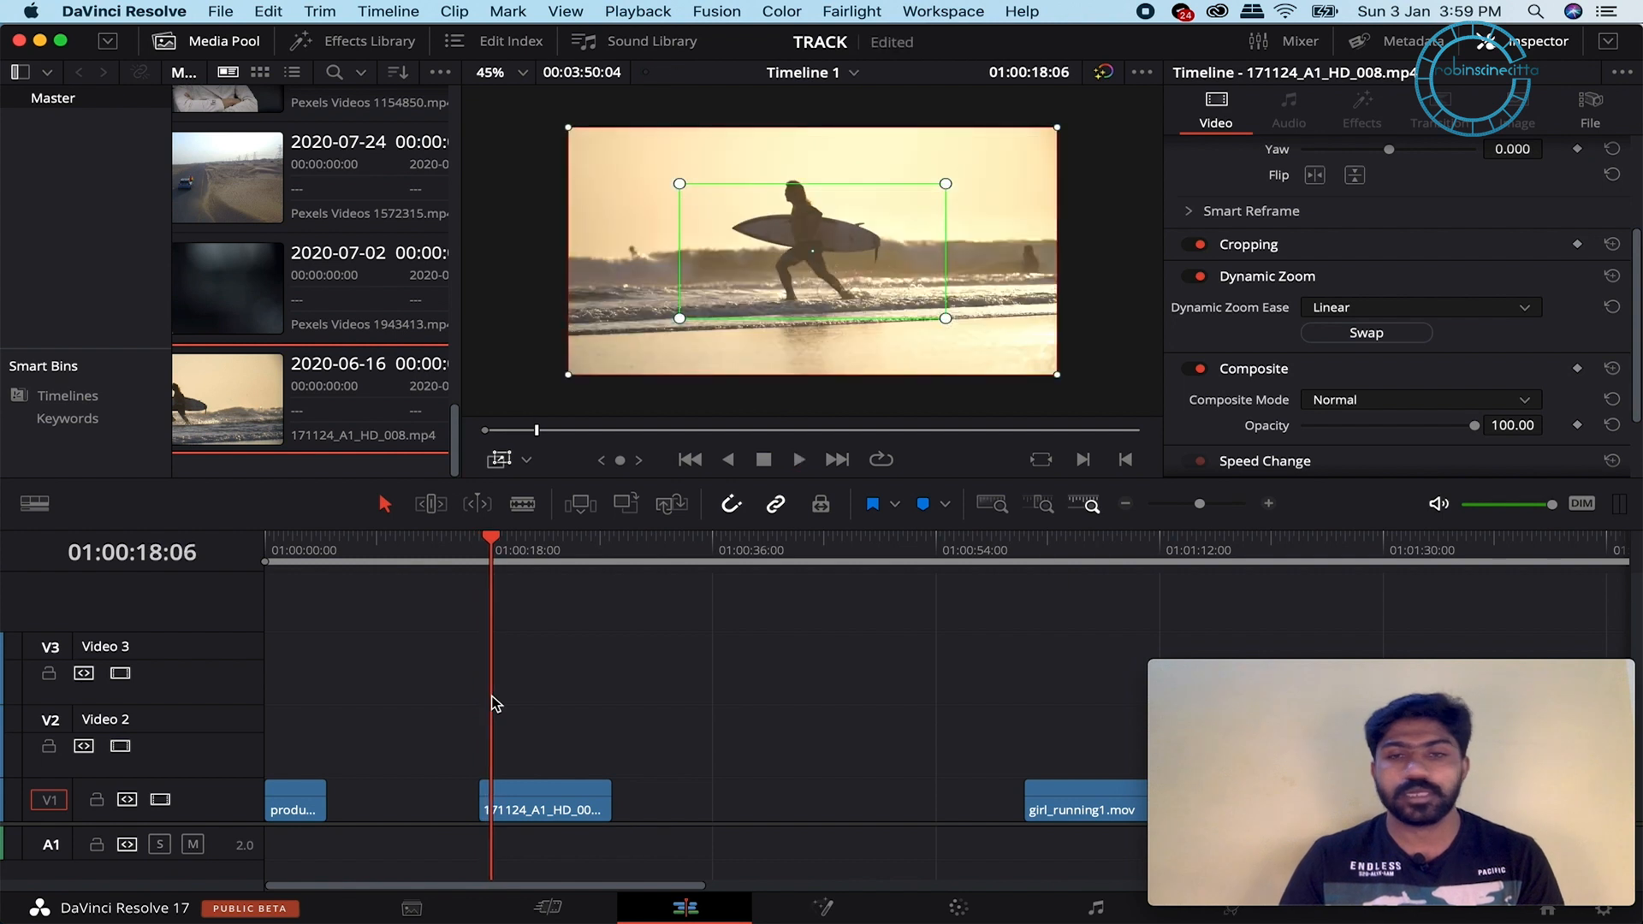
left_click(474, 538)
key("space")
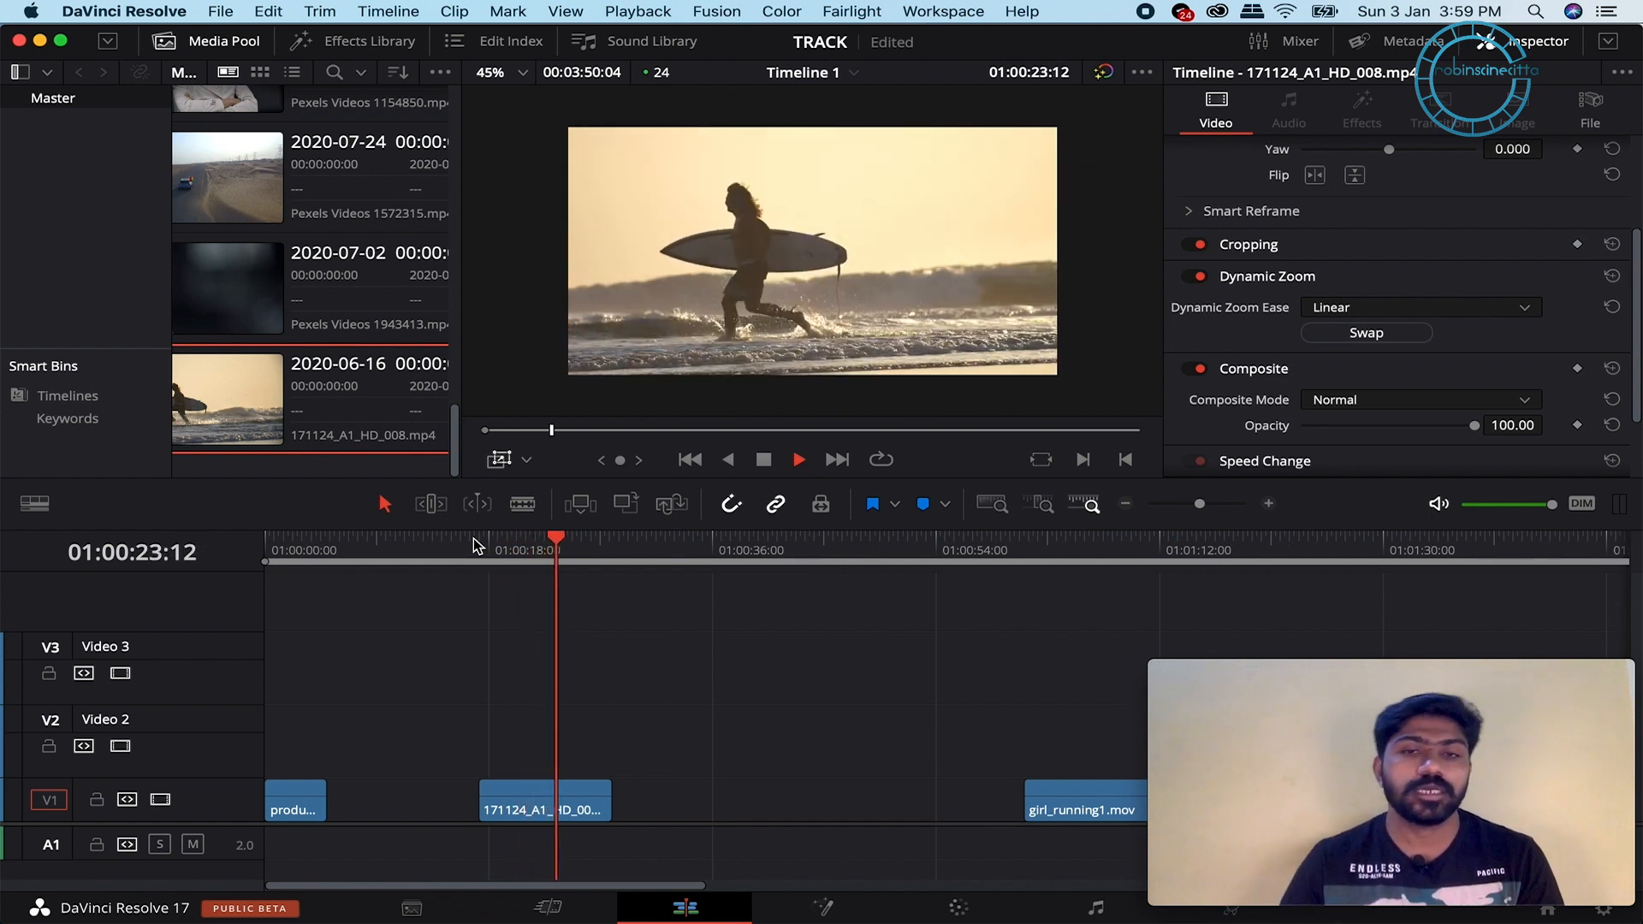
key("space")
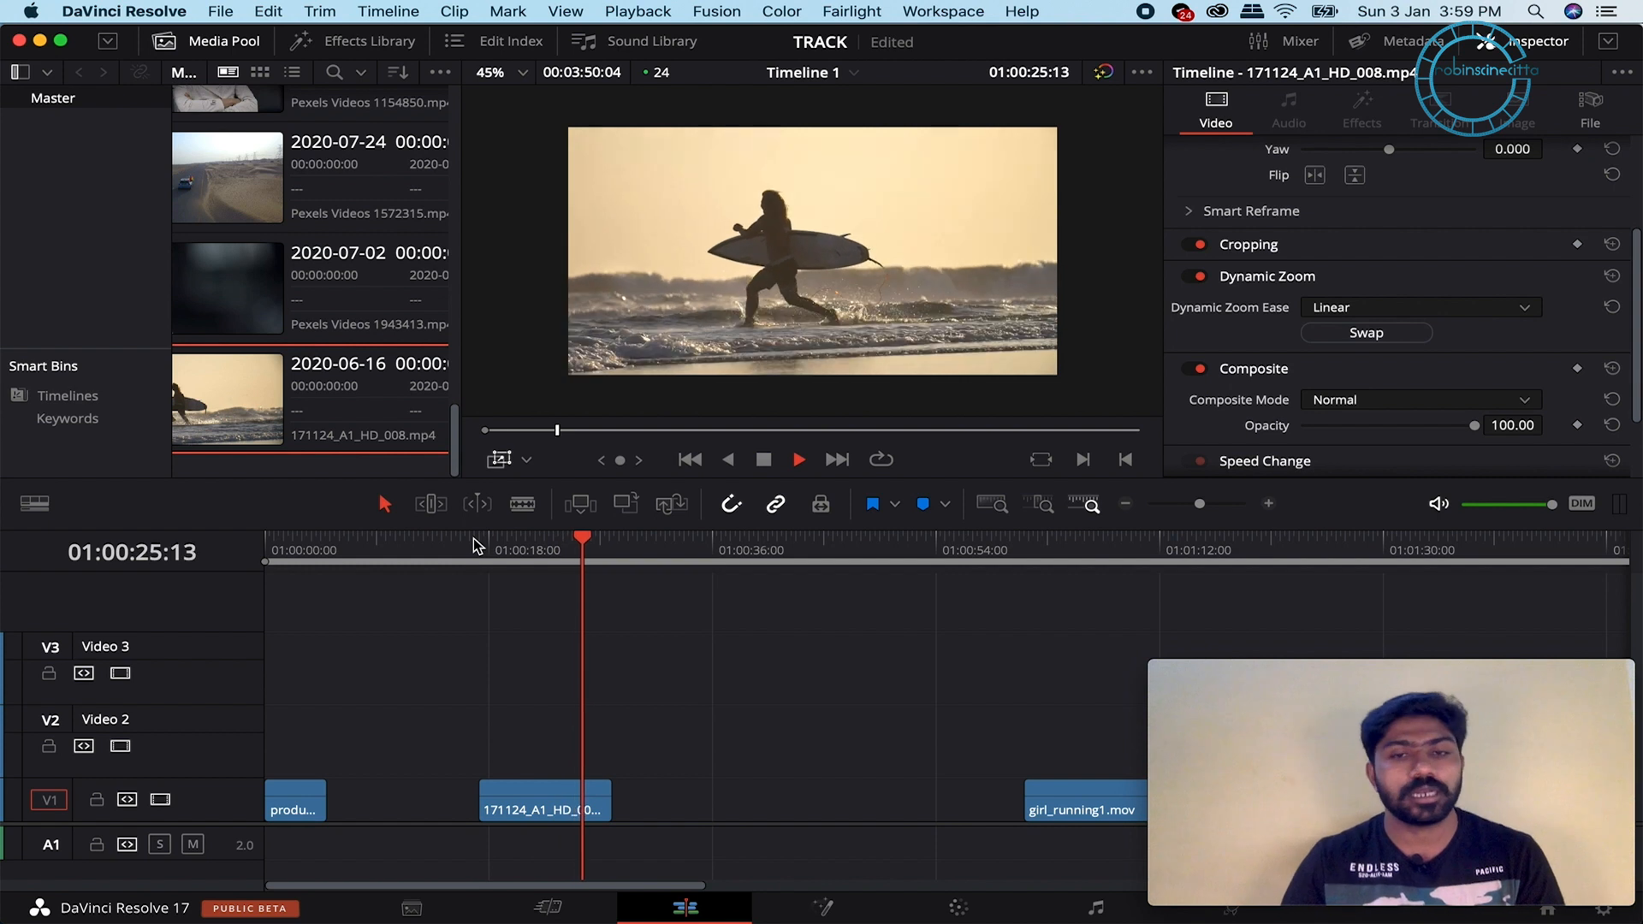
- Swap the surfer clip's Dynamic Zoom frames, enlarge the inner red end frame slightly around the surfer, and preview the clip
left_click_drag(586, 538, 480, 538)
left_click(575, 802)
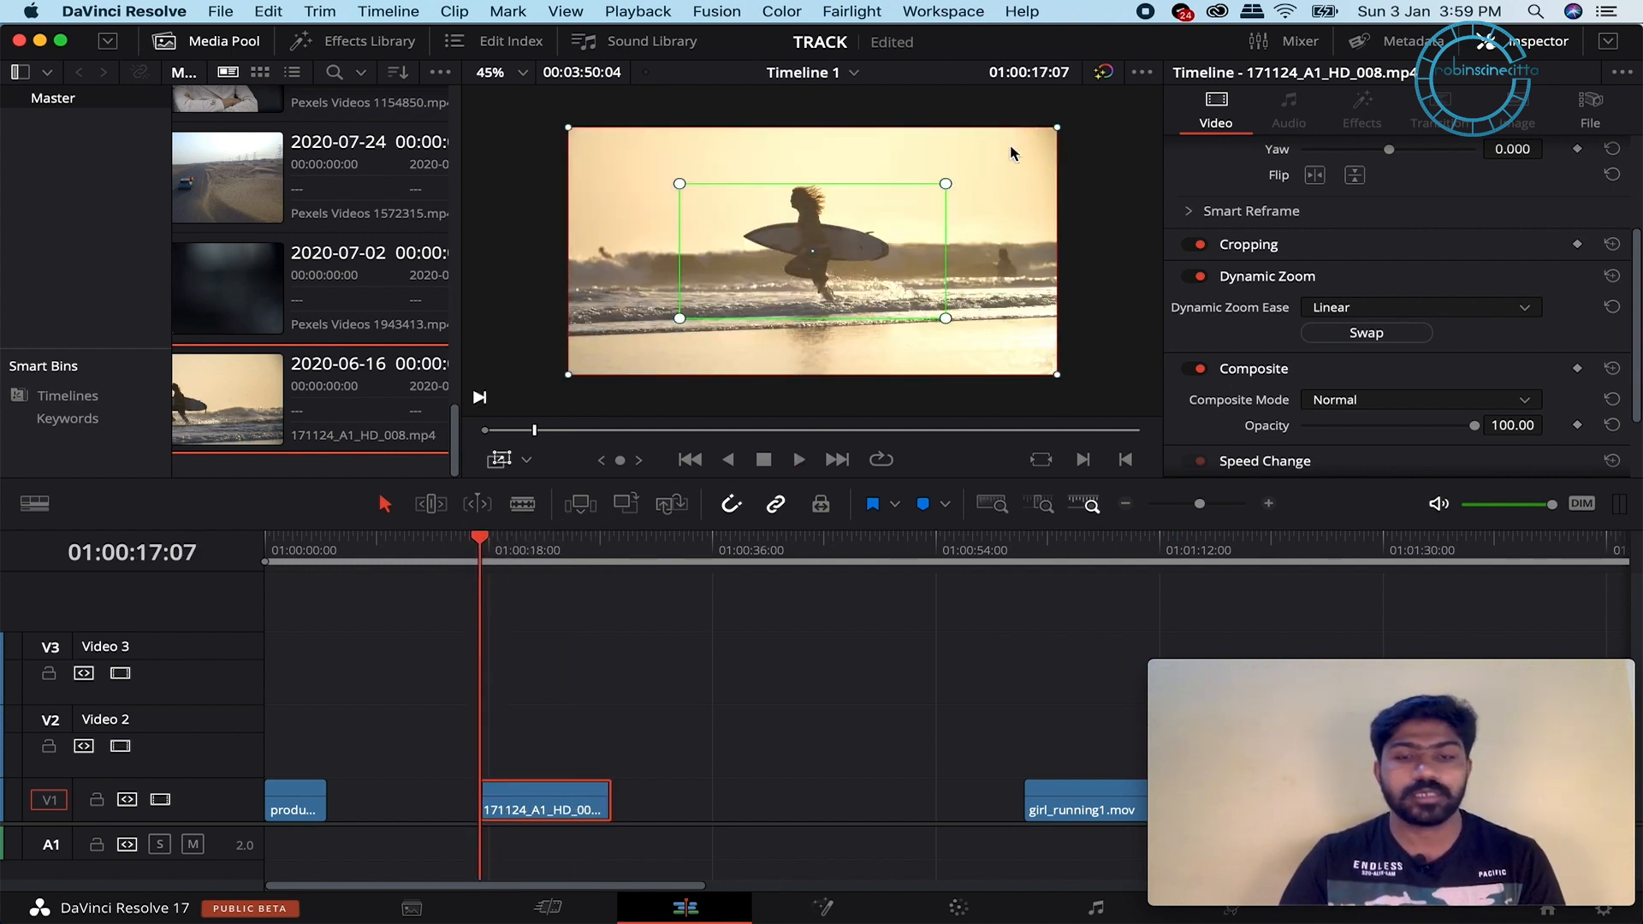
mouse_move(1050, 131)
left_mouse_down()
mouse_move(929, 198)
mouse_move(1068, 139)
left_mouse_up()
left_click_drag(925, 195, 951, 168)
left_click_drag(854, 247, 856, 247)
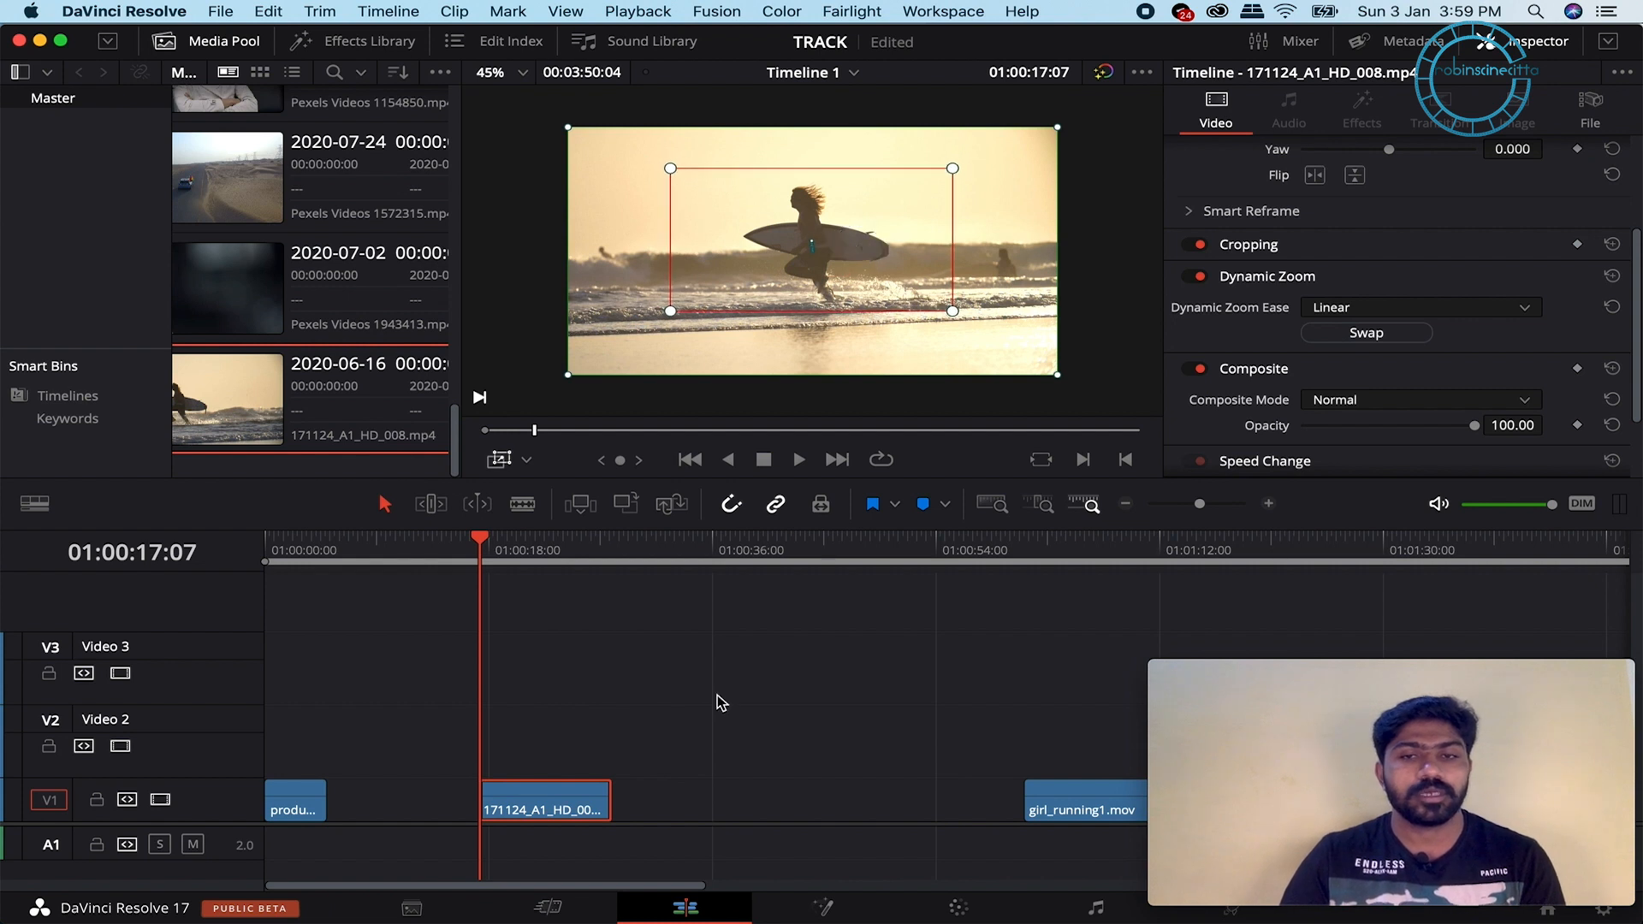
key("space")
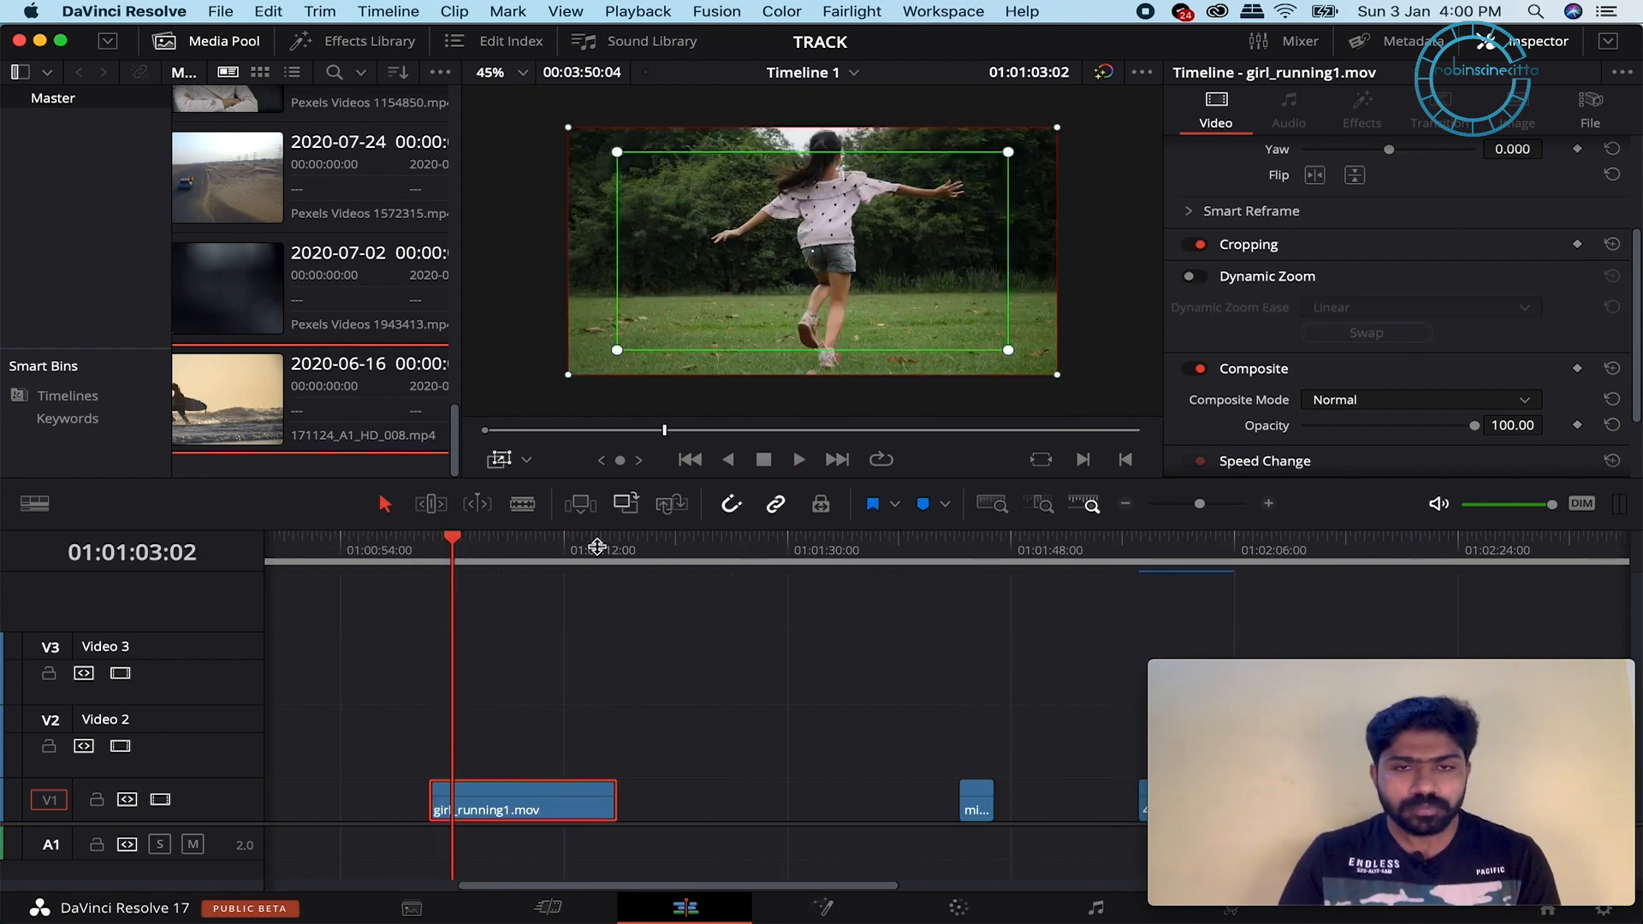
- Enable Dynamic Zoom on girl_running1.mov with a green start frame slightly larger than the picture, shifted upward over the girl
left_click(429, 547)
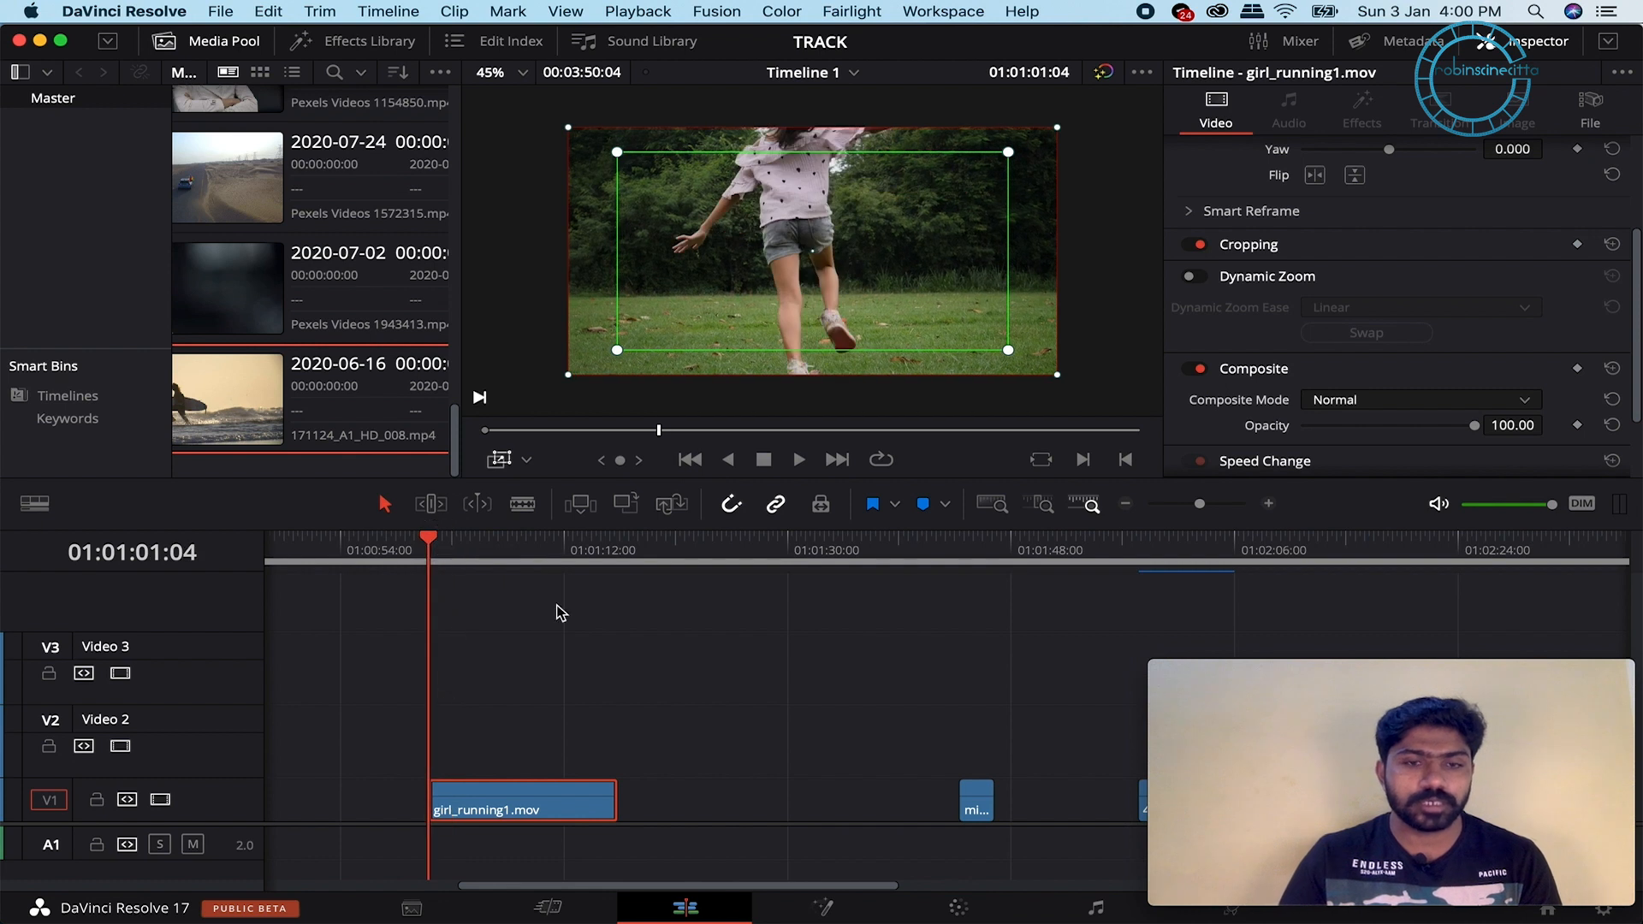
mouse_move(1045, 135)
left_mouse_down()
mouse_move(962, 173)
mouse_move(1065, 119)
left_mouse_up()
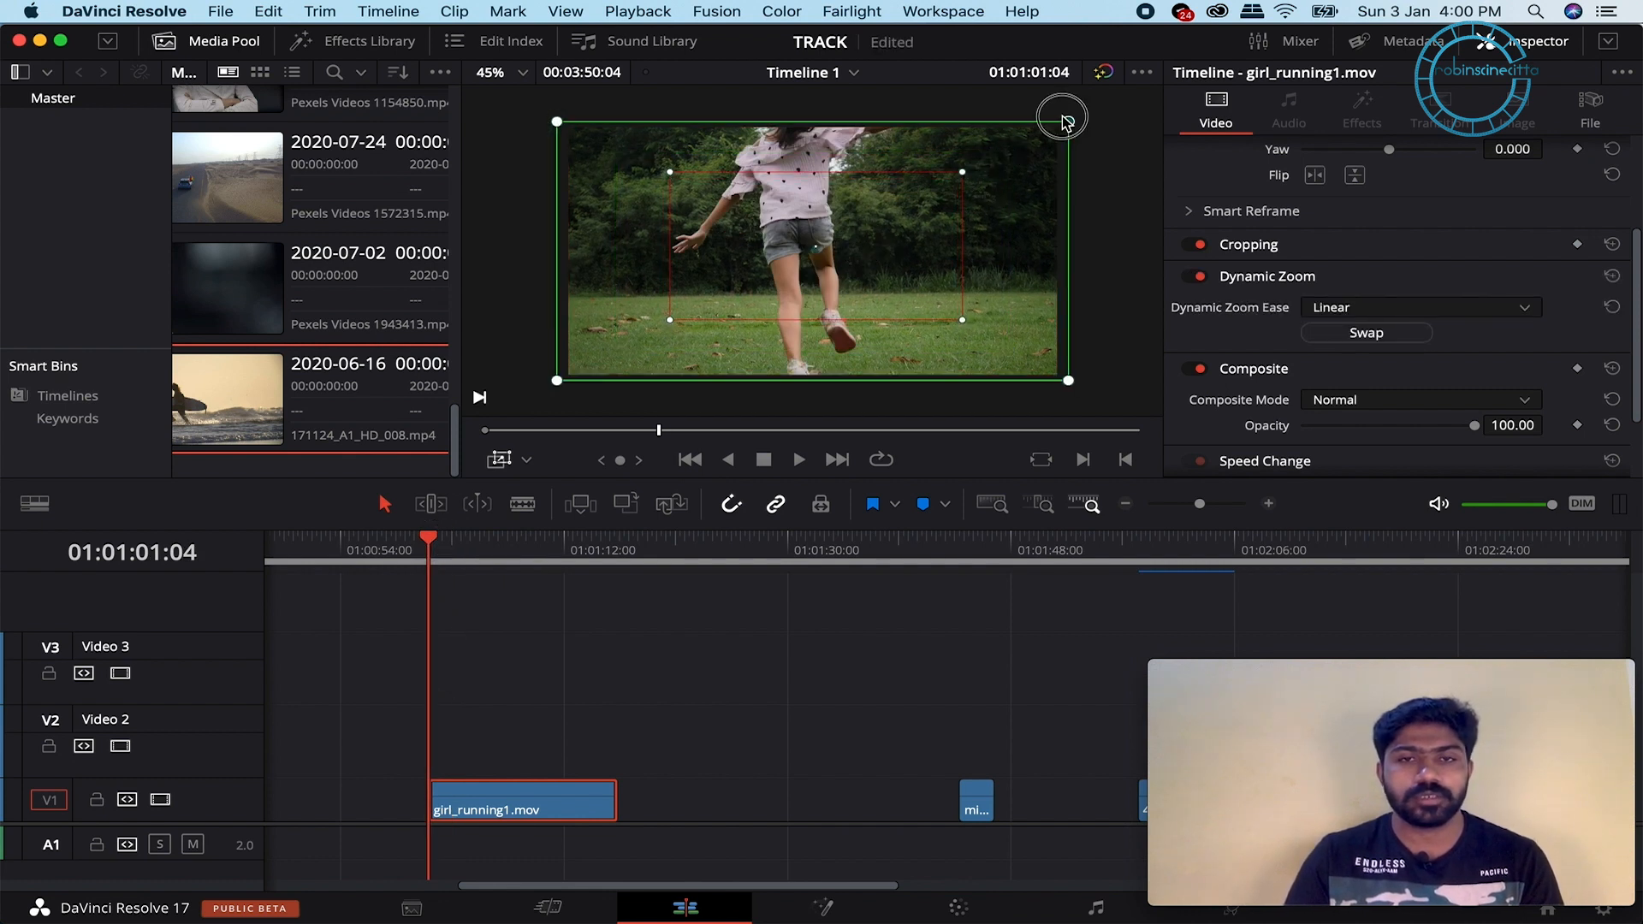
left_click_drag(895, 196, 903, 128)
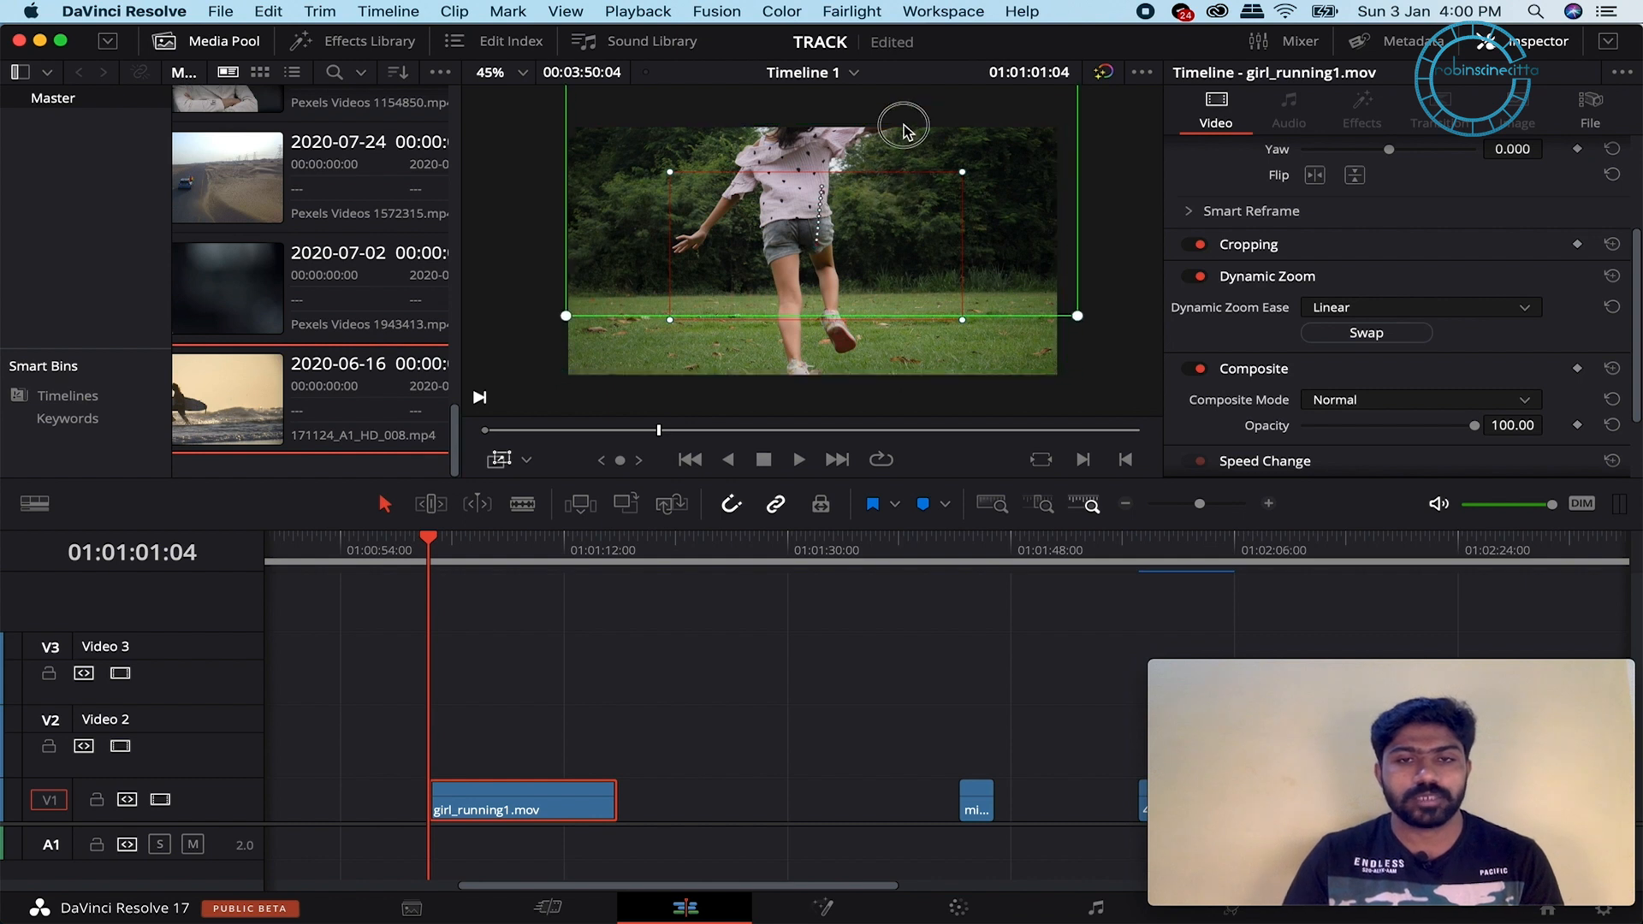
left_click_drag(1062, 154, 1046, 146)
mouse_move(932, 219)
left_mouse_down()
mouse_move(893, 231)
mouse_move(916, 232)
left_mouse_up()
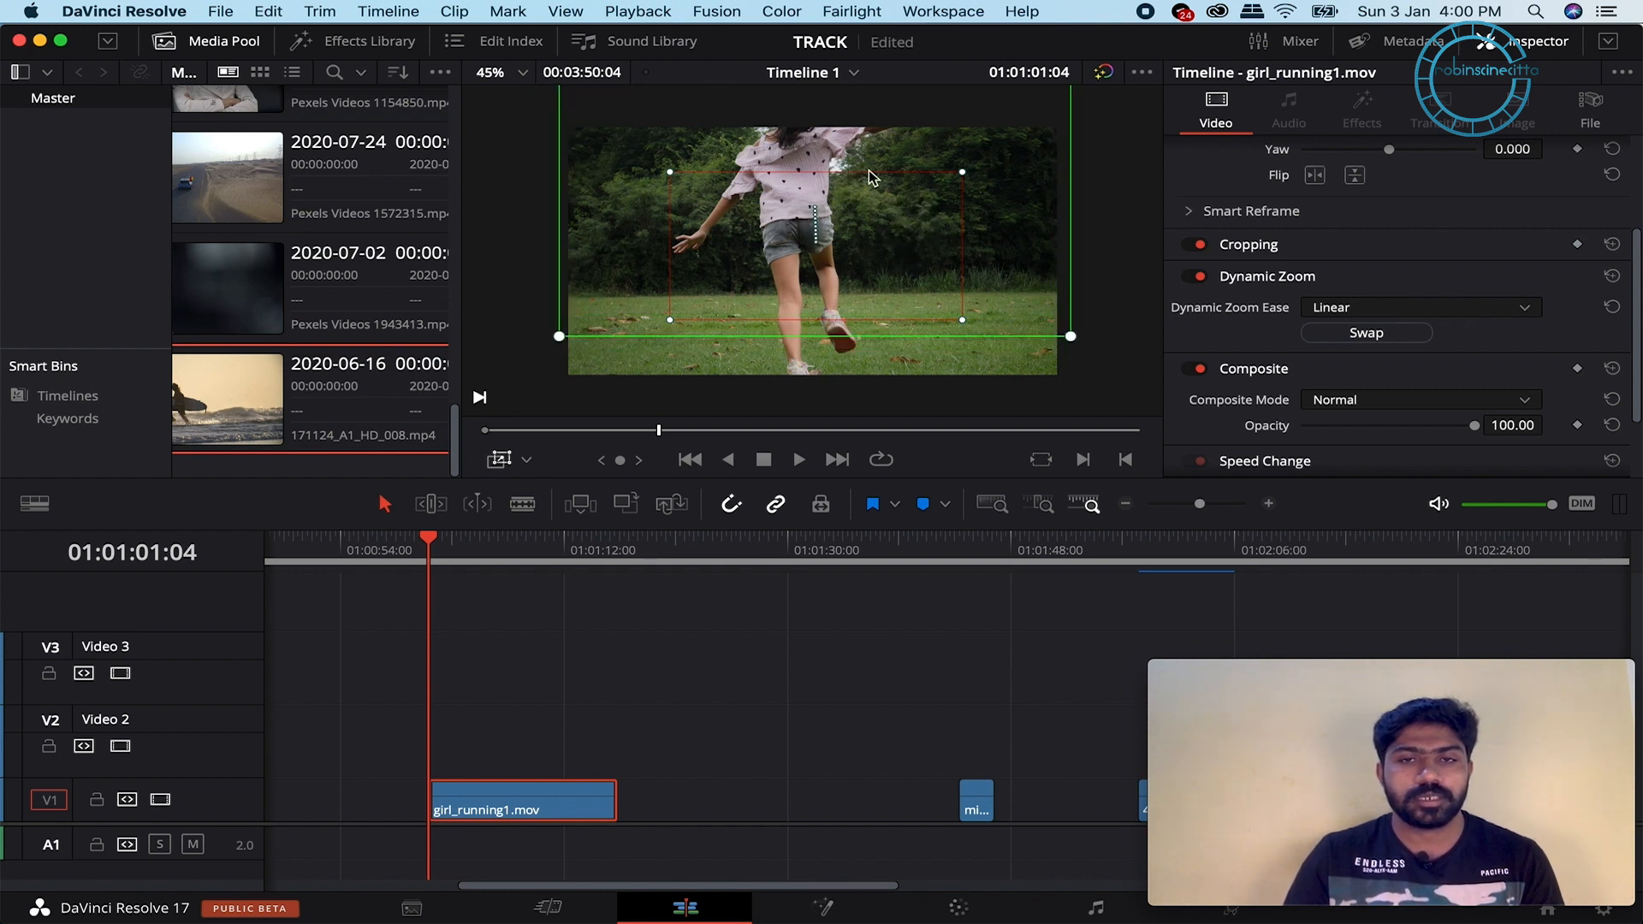
- Enlarge the red Dynamic Zoom end frame of girl_running1.mov and move it down to the picture's lower edge
left_click(964, 173)
left_click_drag(892, 176, 984, 161)
left_click(964, 173)
left_click_drag(865, 168, 860, 213)
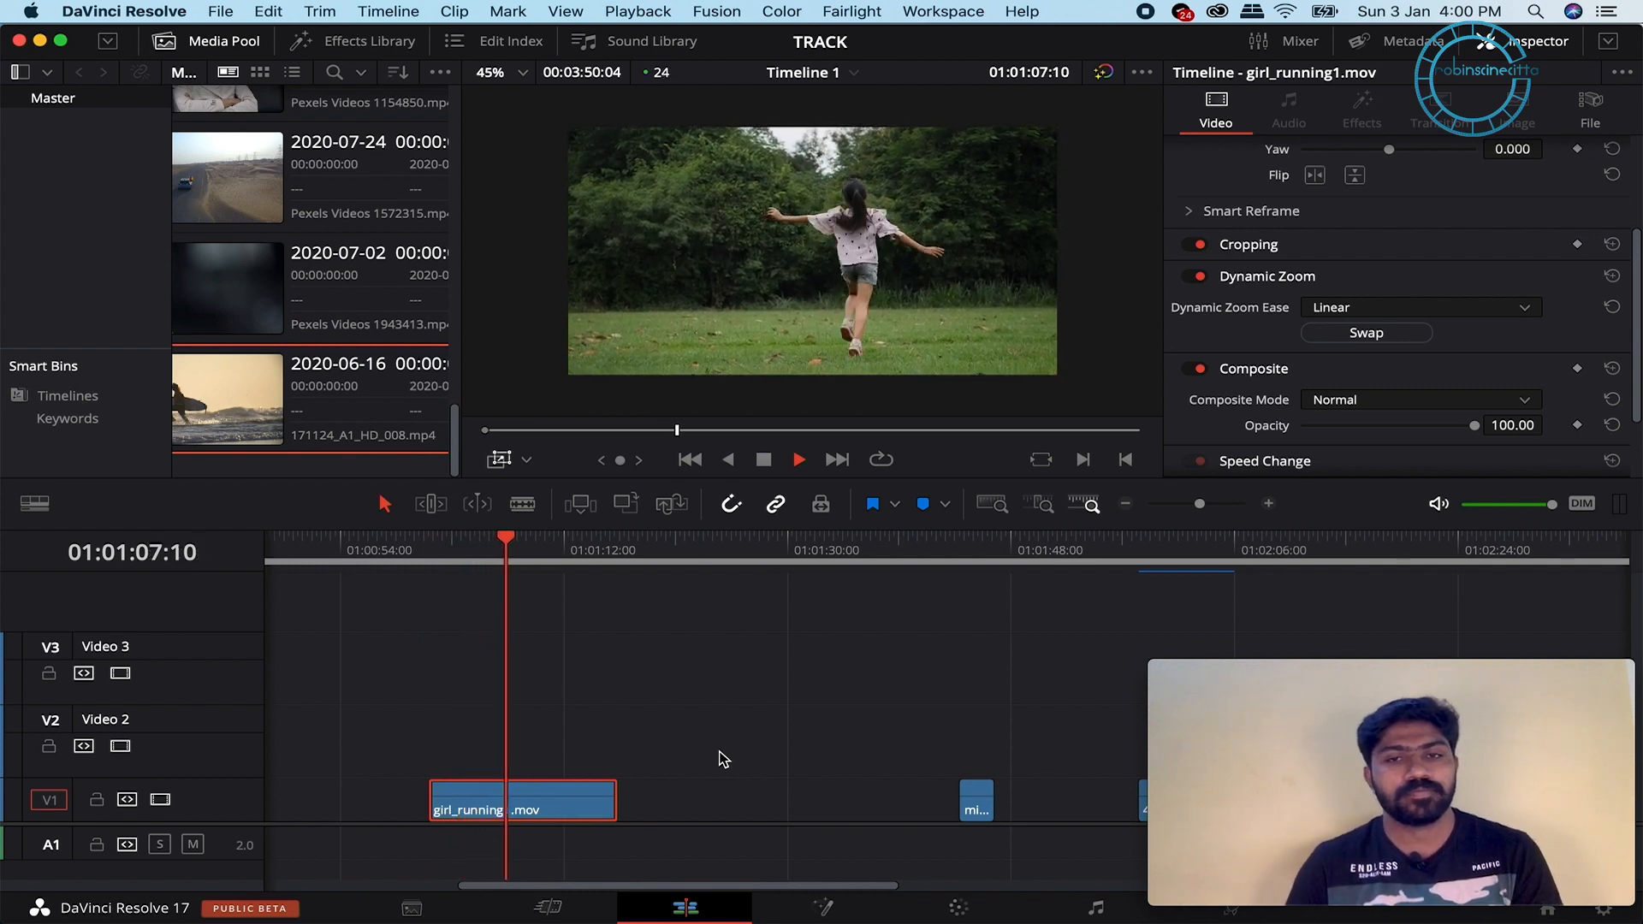
- Play girl_running1.mov to preview its start-to-end zoom movement
key("space")
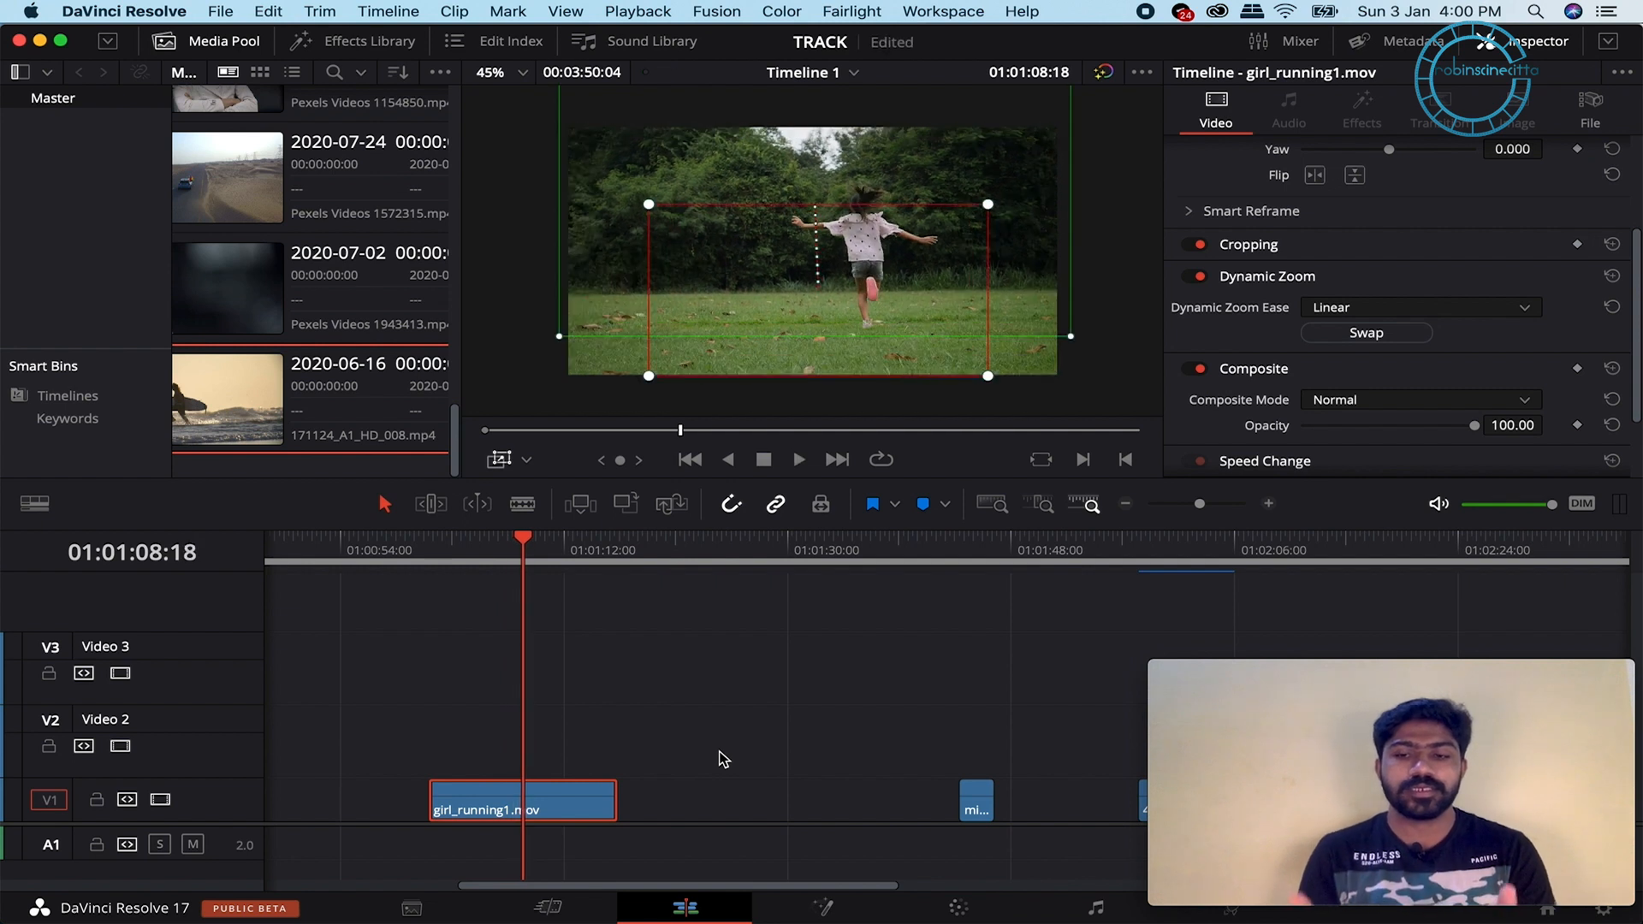
key("space")
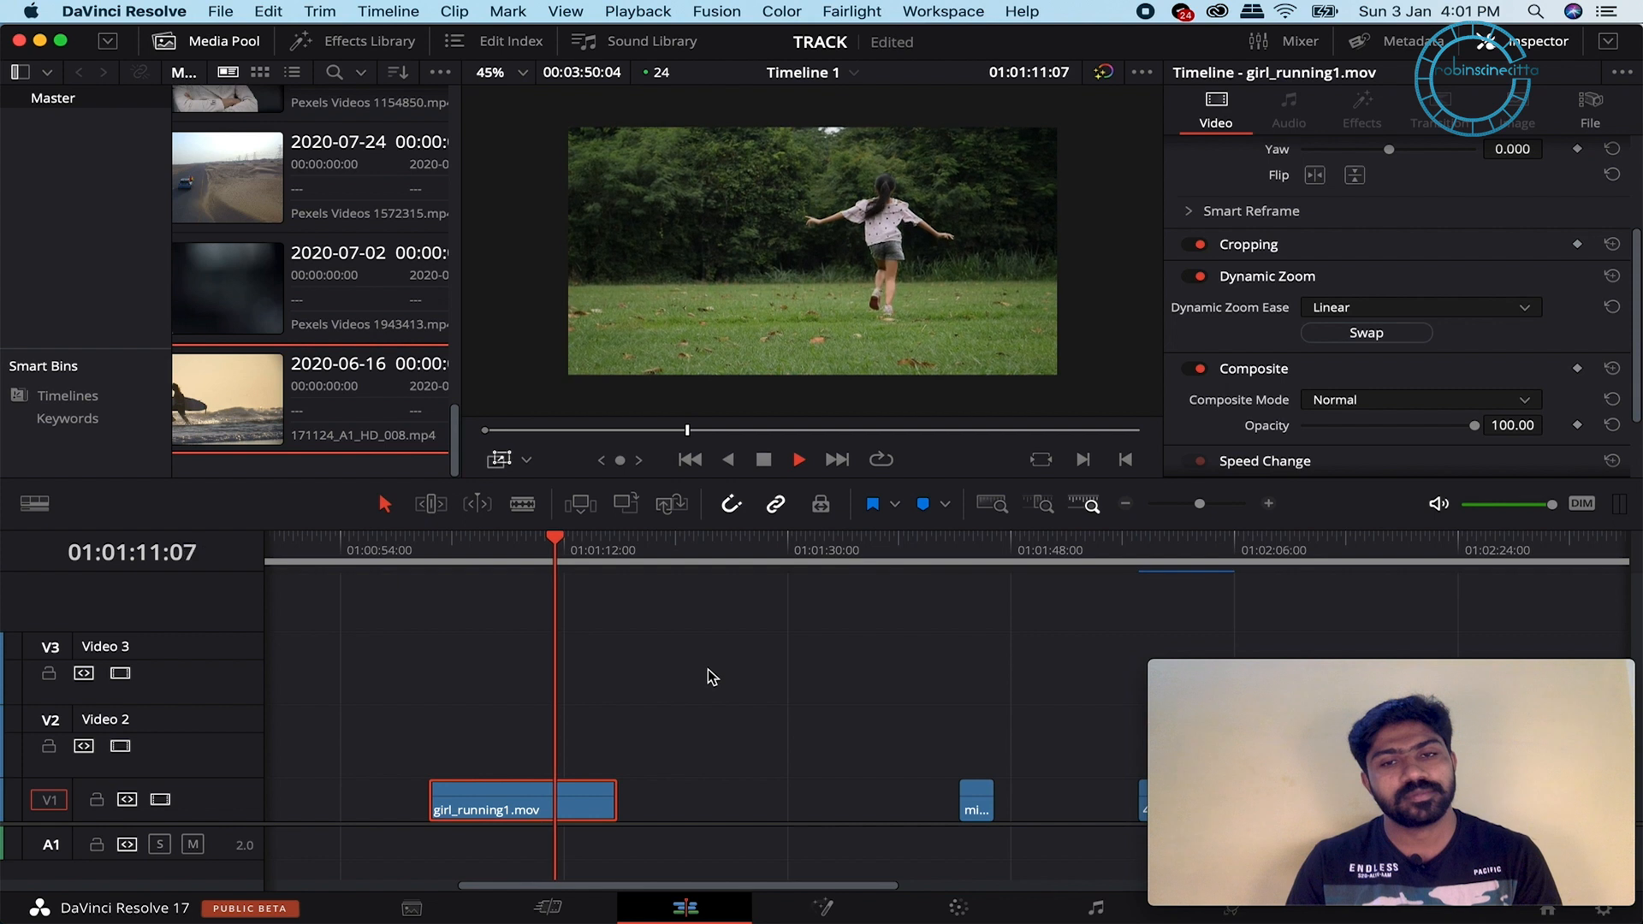
key("space")
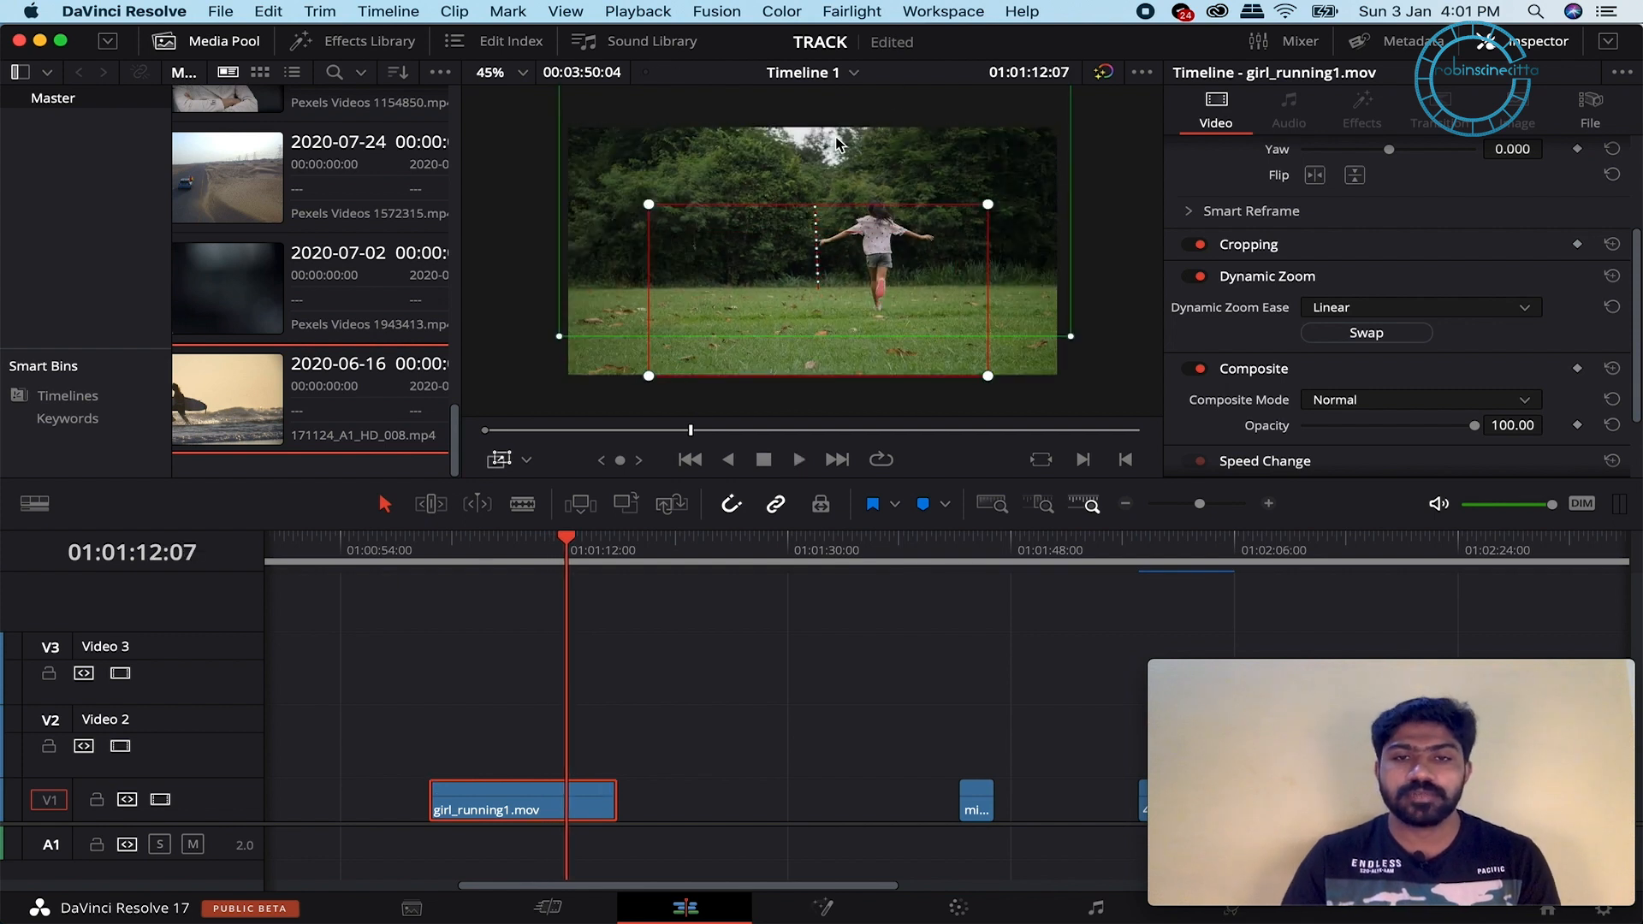
- Move the red end frame up and left and the green start frame down past the picture's lower edge, and play girl_running1.mov from its start
left_click_drag(830, 270, 709, 210)
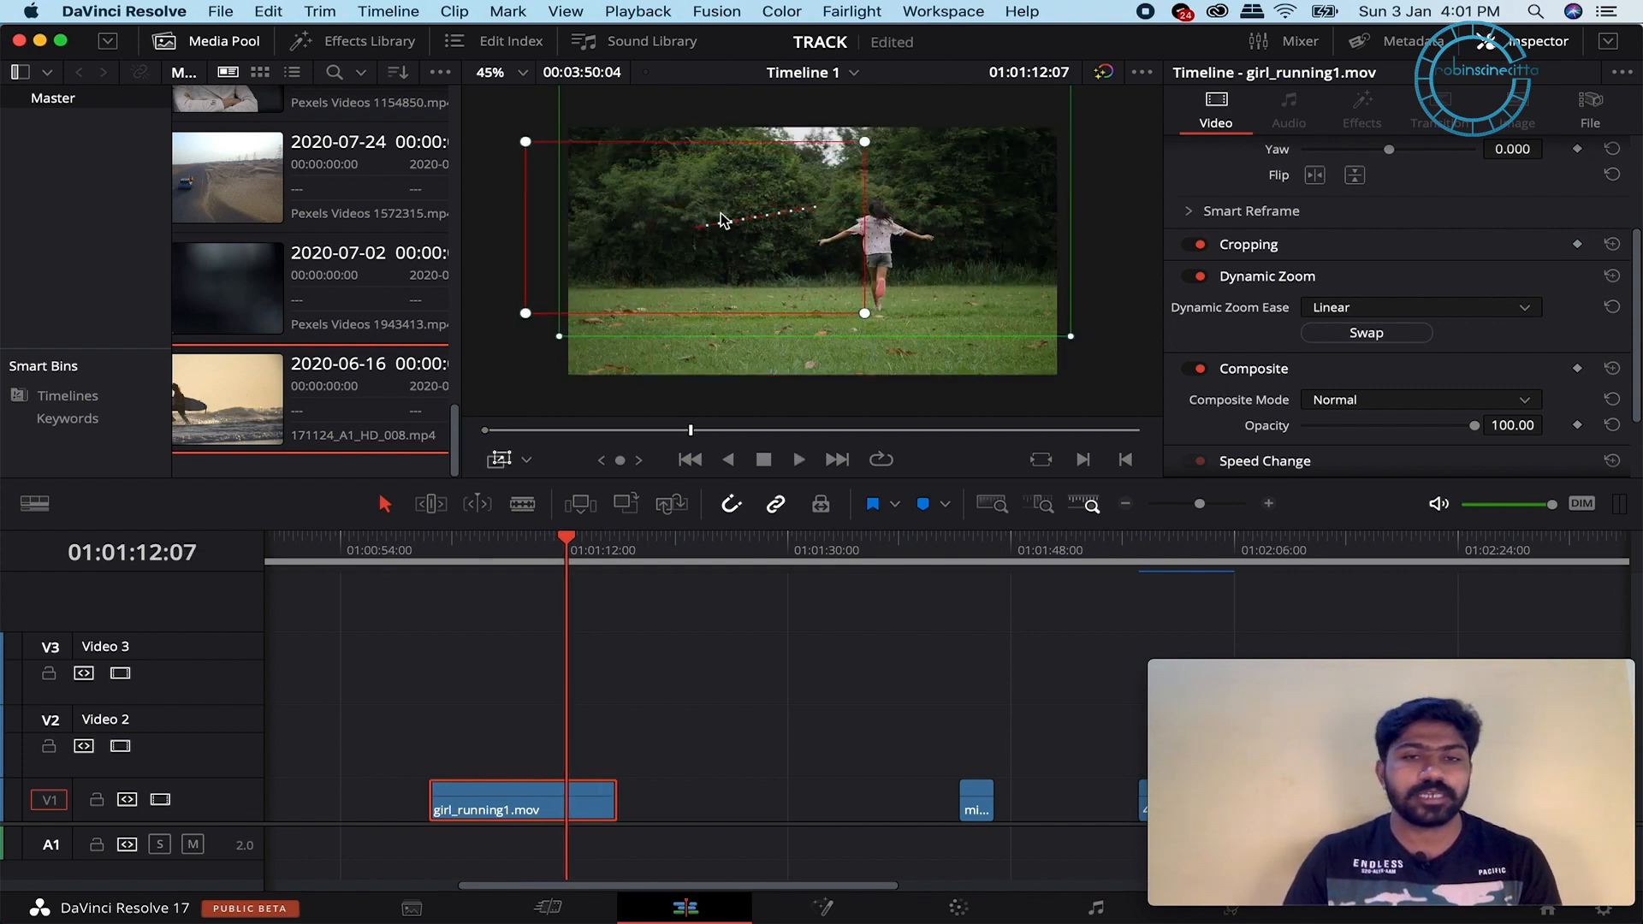
left_click_drag(968, 183, 958, 276)
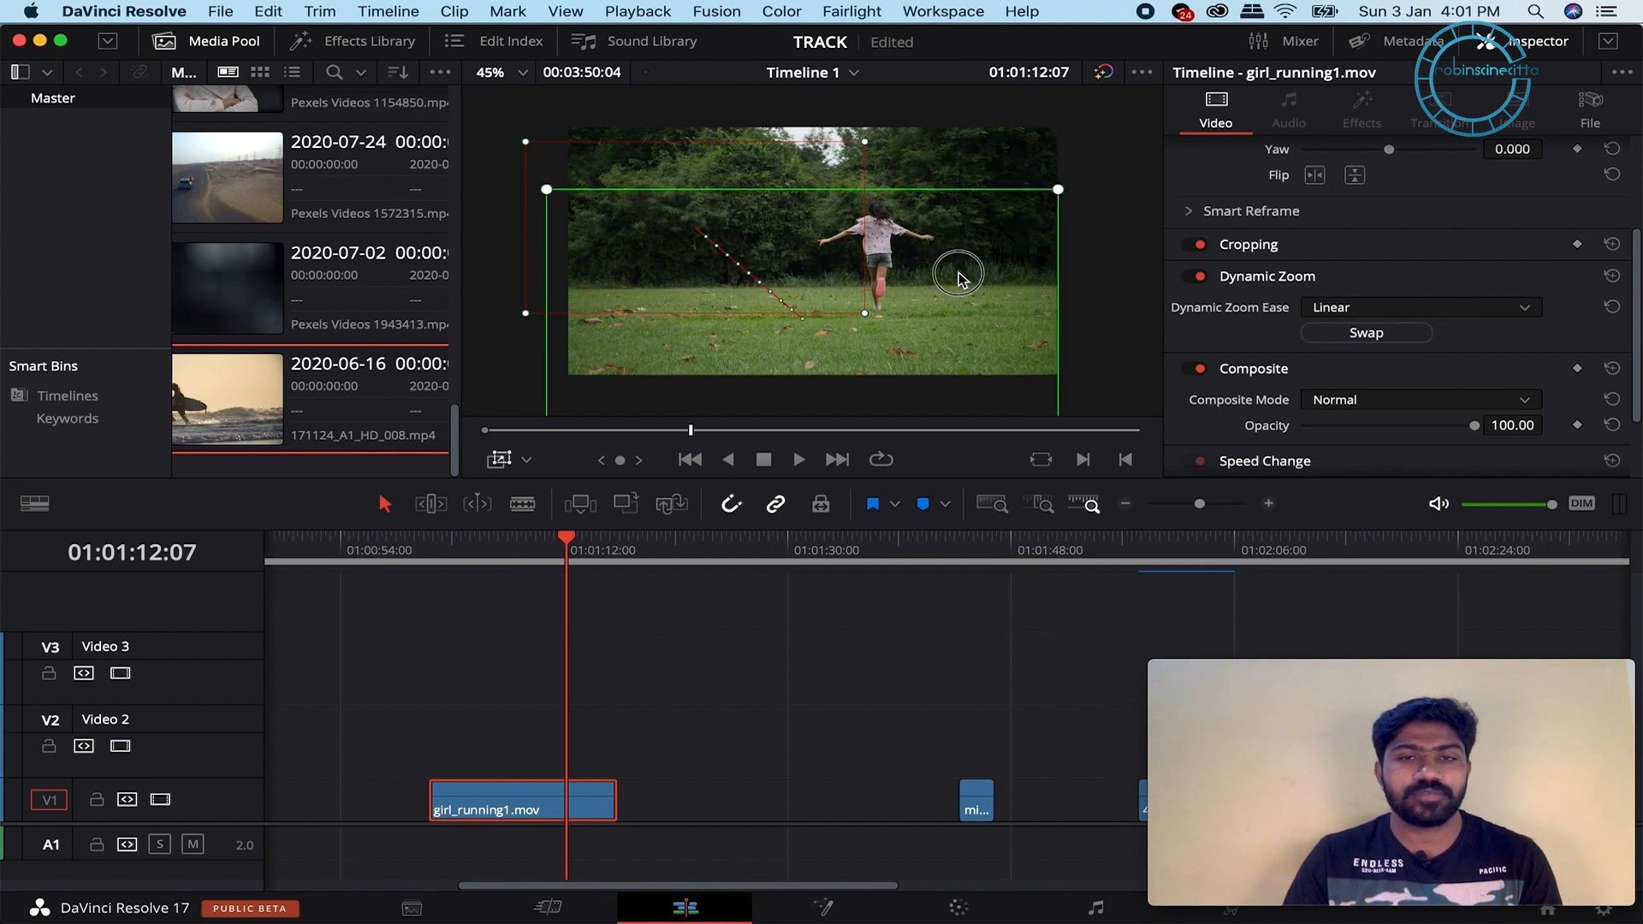
left_click_drag(561, 528, 581, 549)
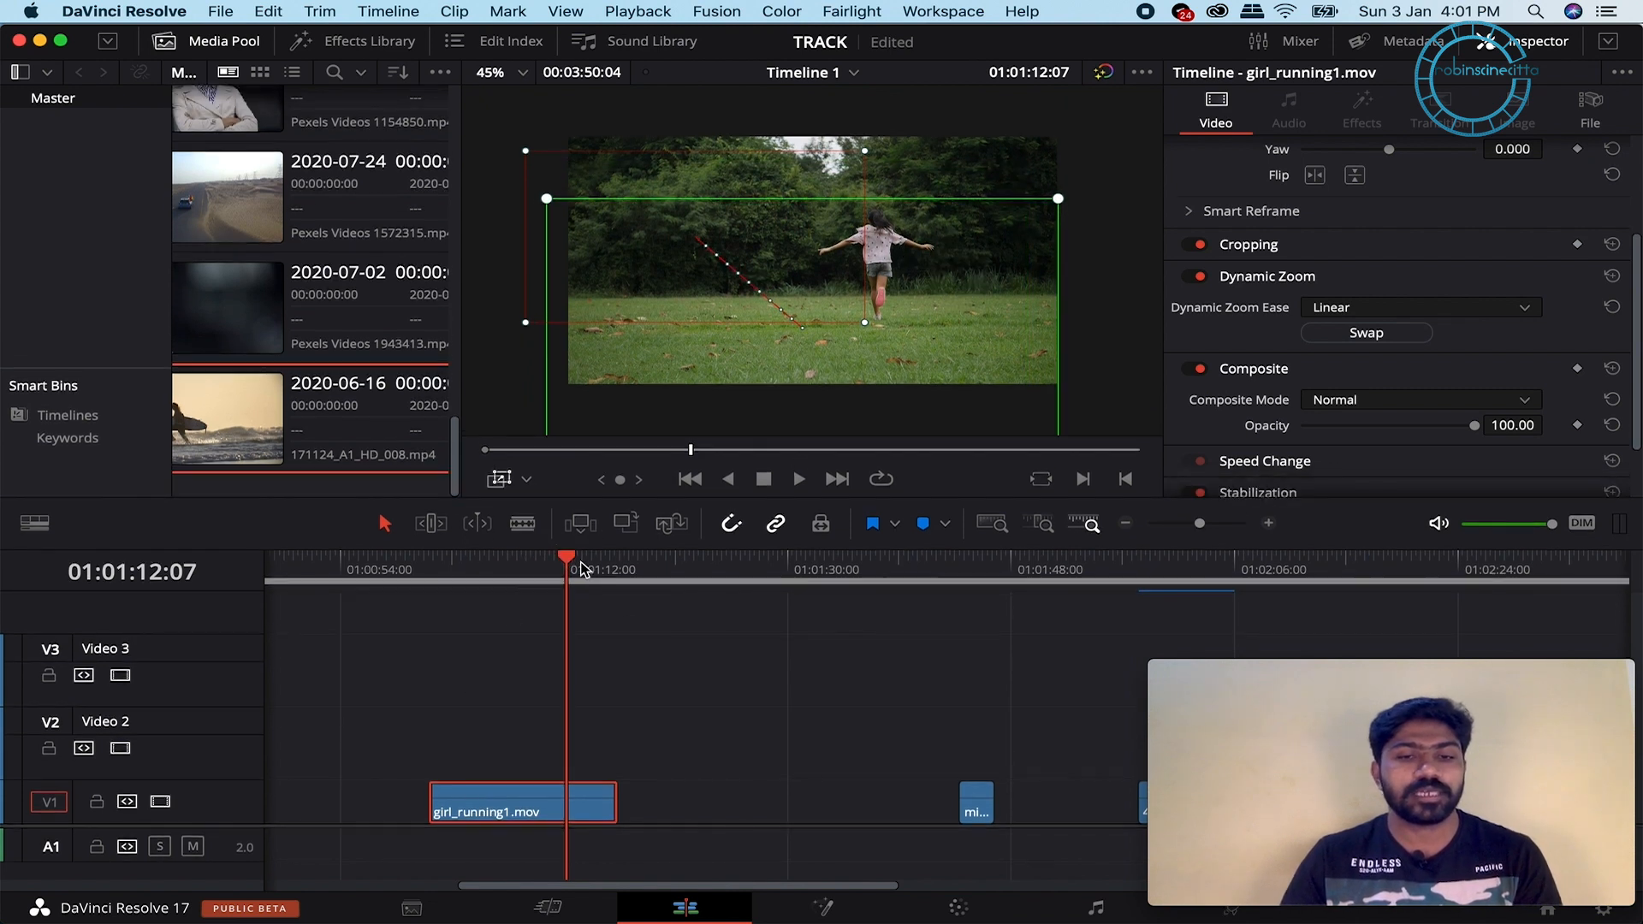
left_click(432, 570)
key("space")
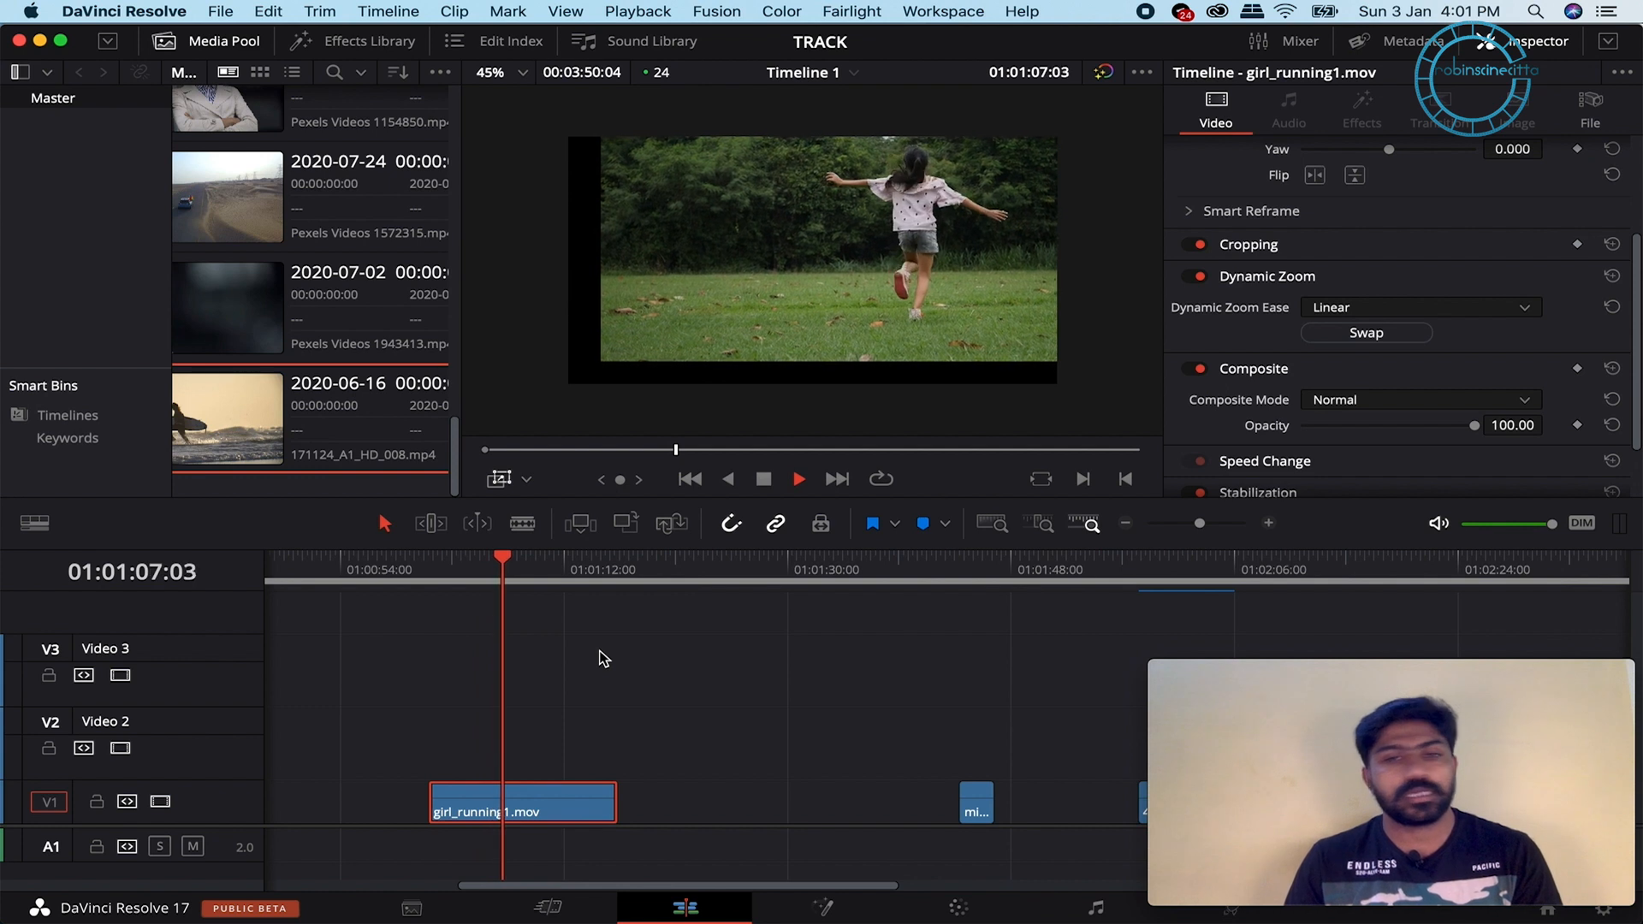
key("space")
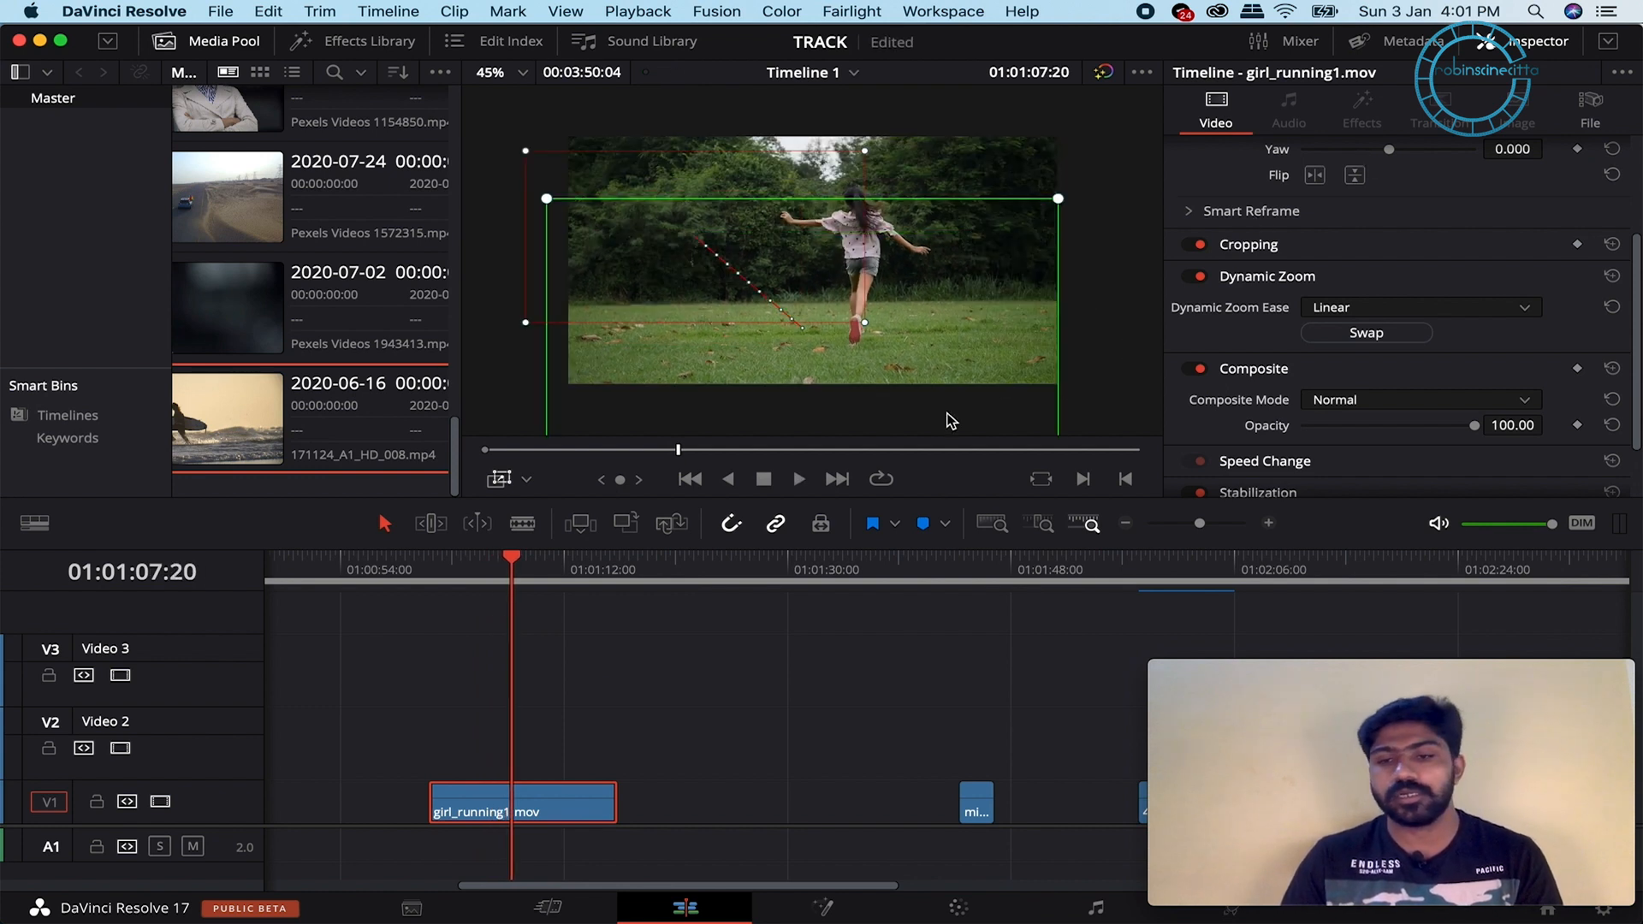
- Play more of girl_running1.mov to preview the movement between its repositioned Dynamic Zoom frames
key("space")
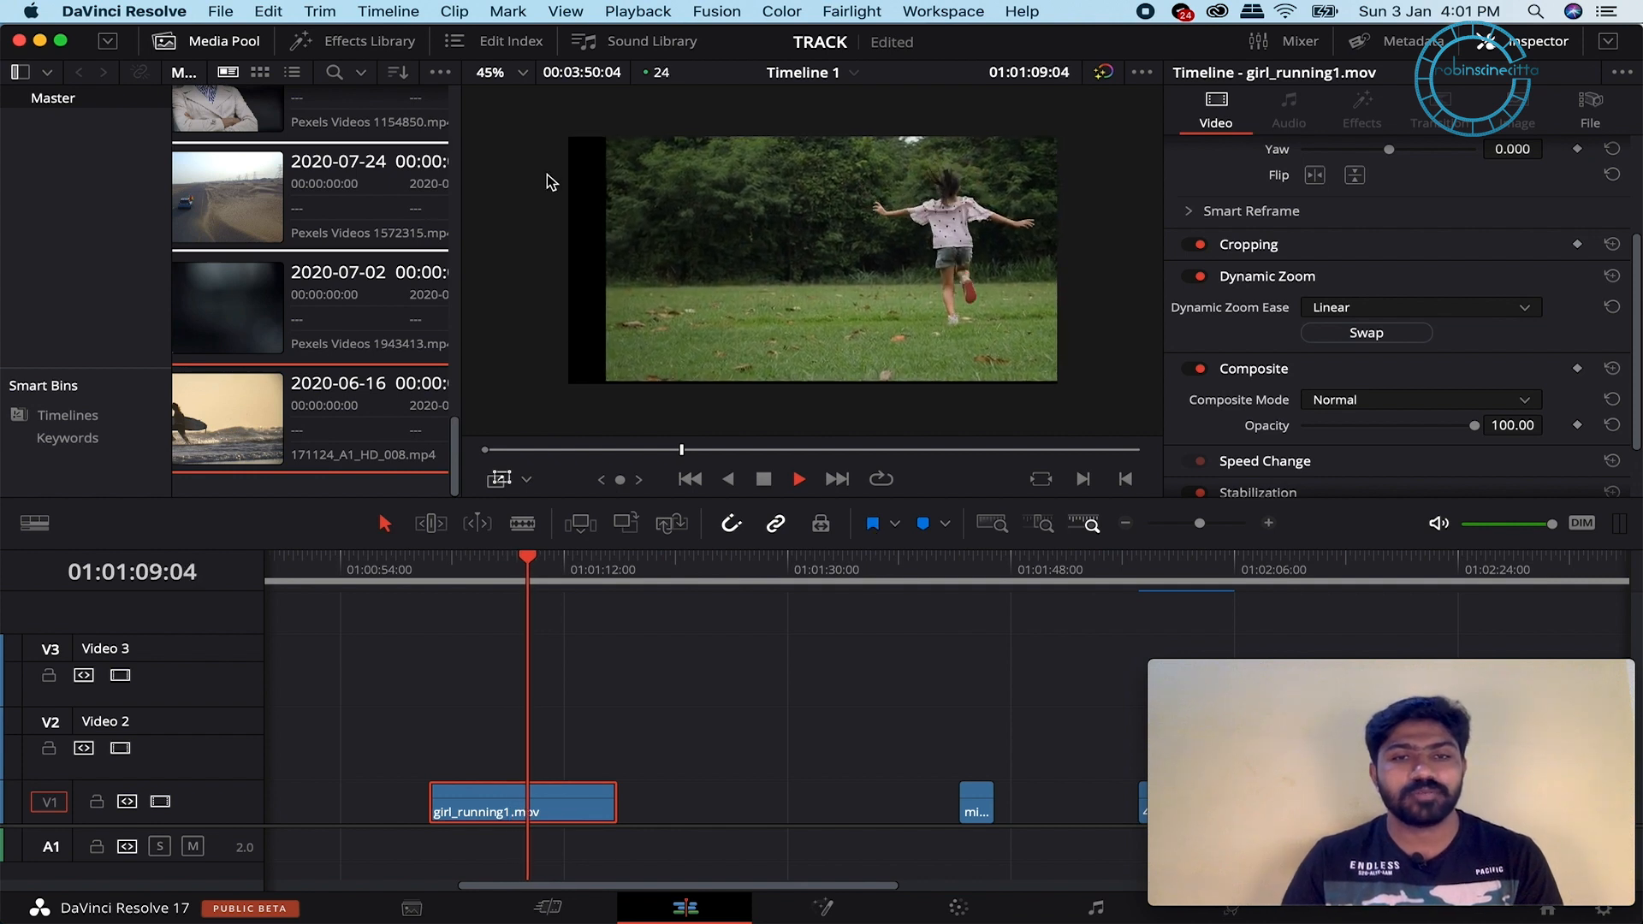
key("space")
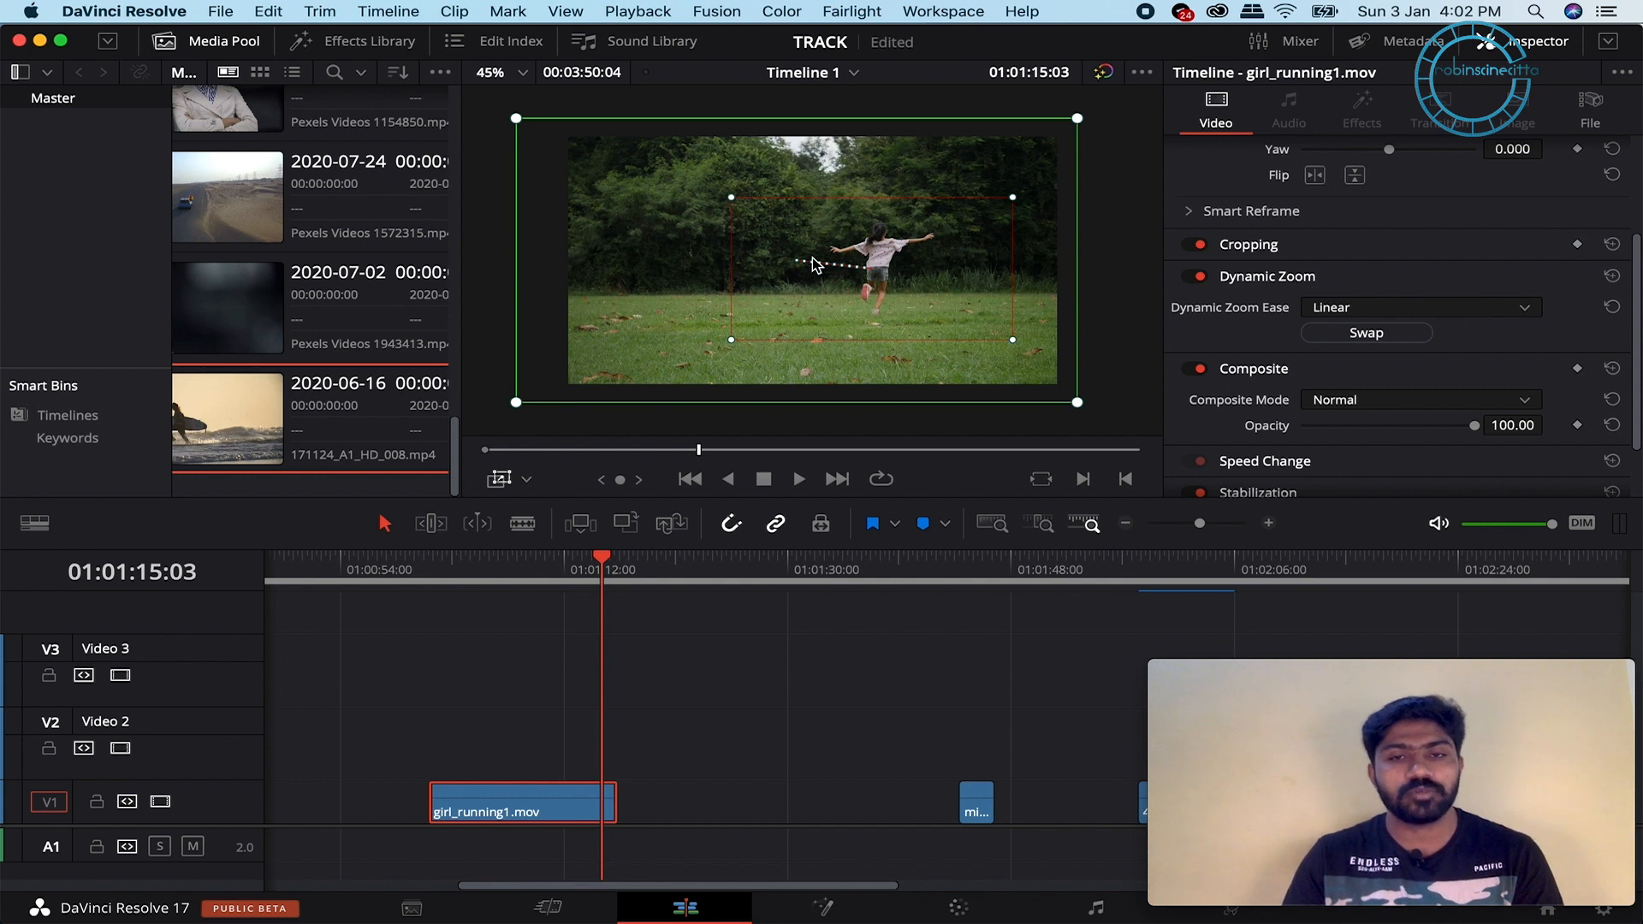
- Try Ease In and Ease Out on girl_running1.mov's Dynamic Zoom, settle on Ease In and Out, and slightly enlarge the red end frame
right_click(839, 209)
left_click(890, 242)
right_click(808, 243)
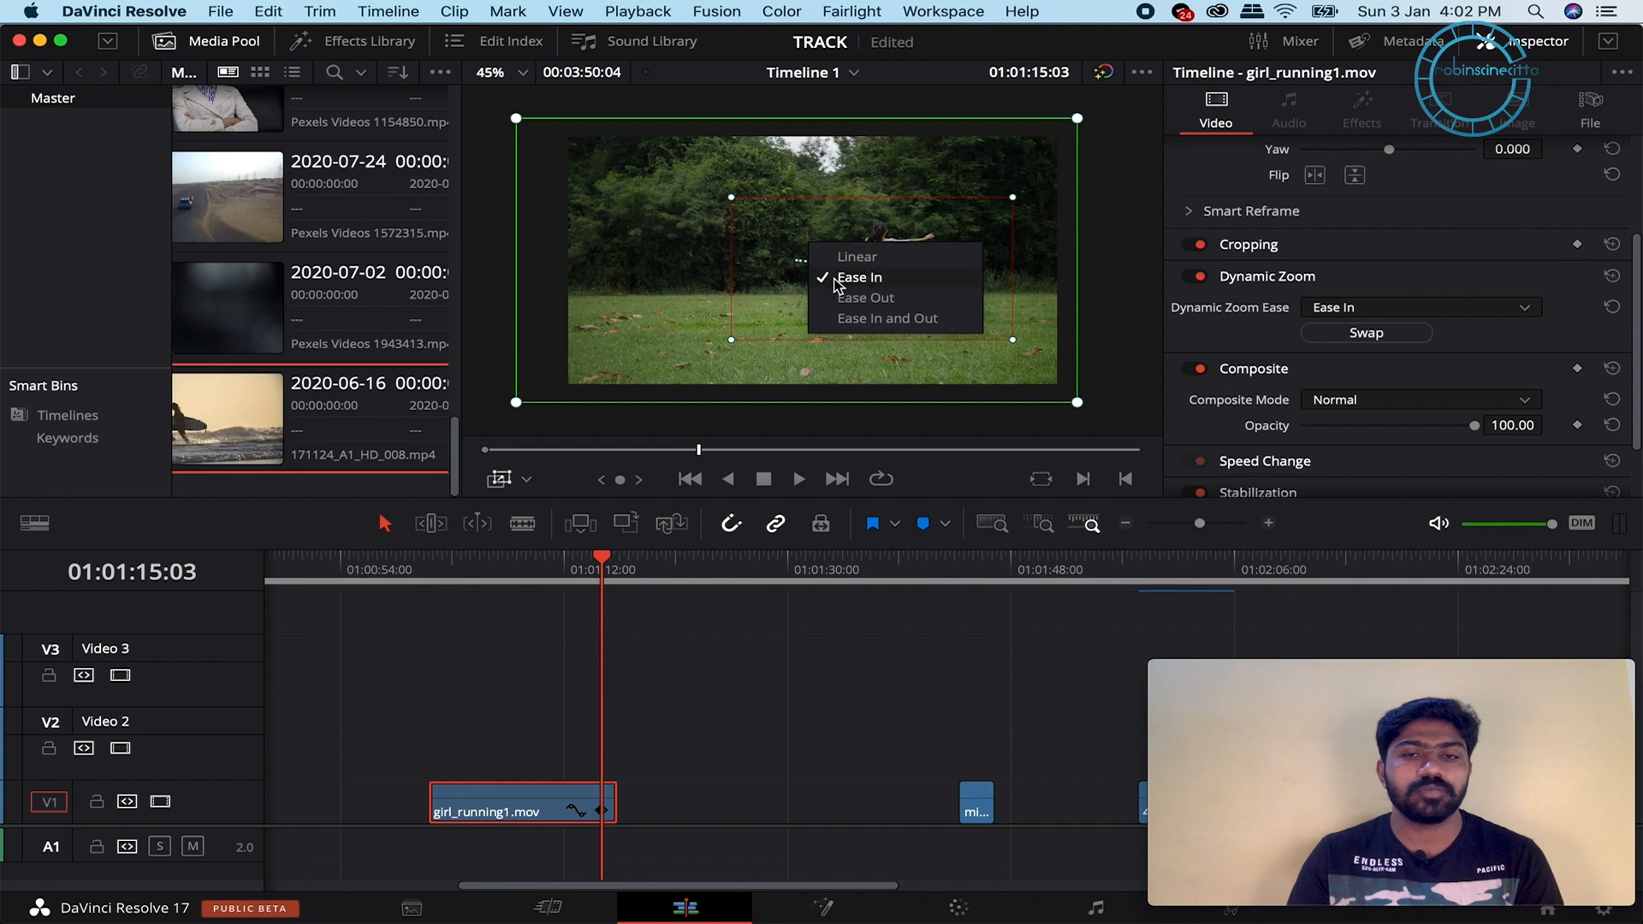
left_click(856, 298)
right_click(812, 265)
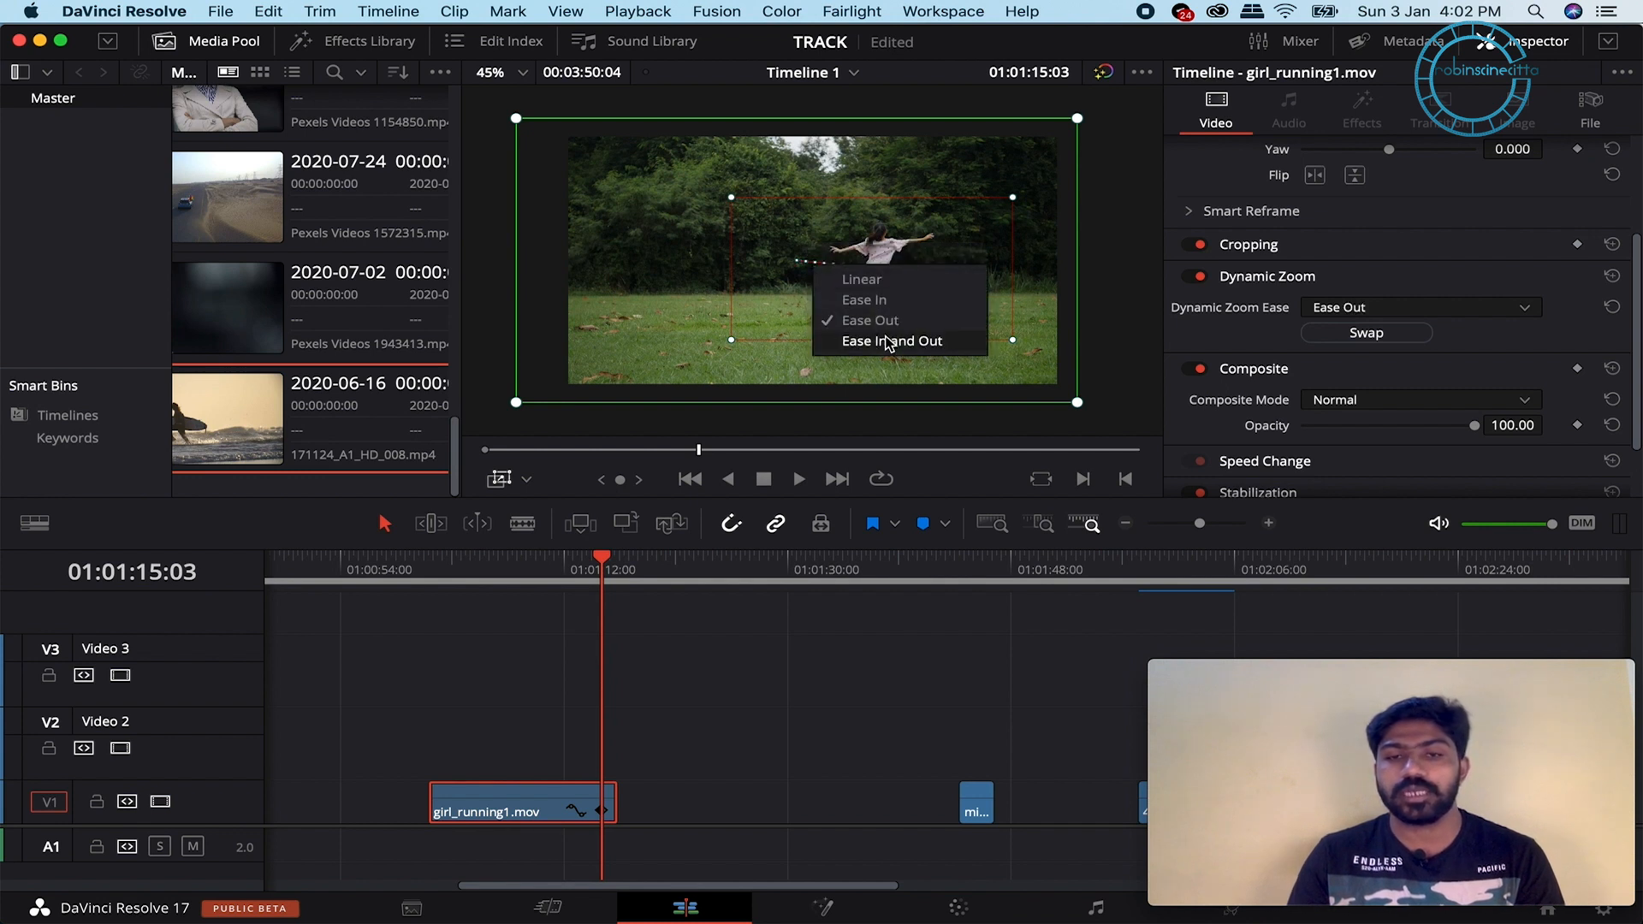
left_click(891, 342)
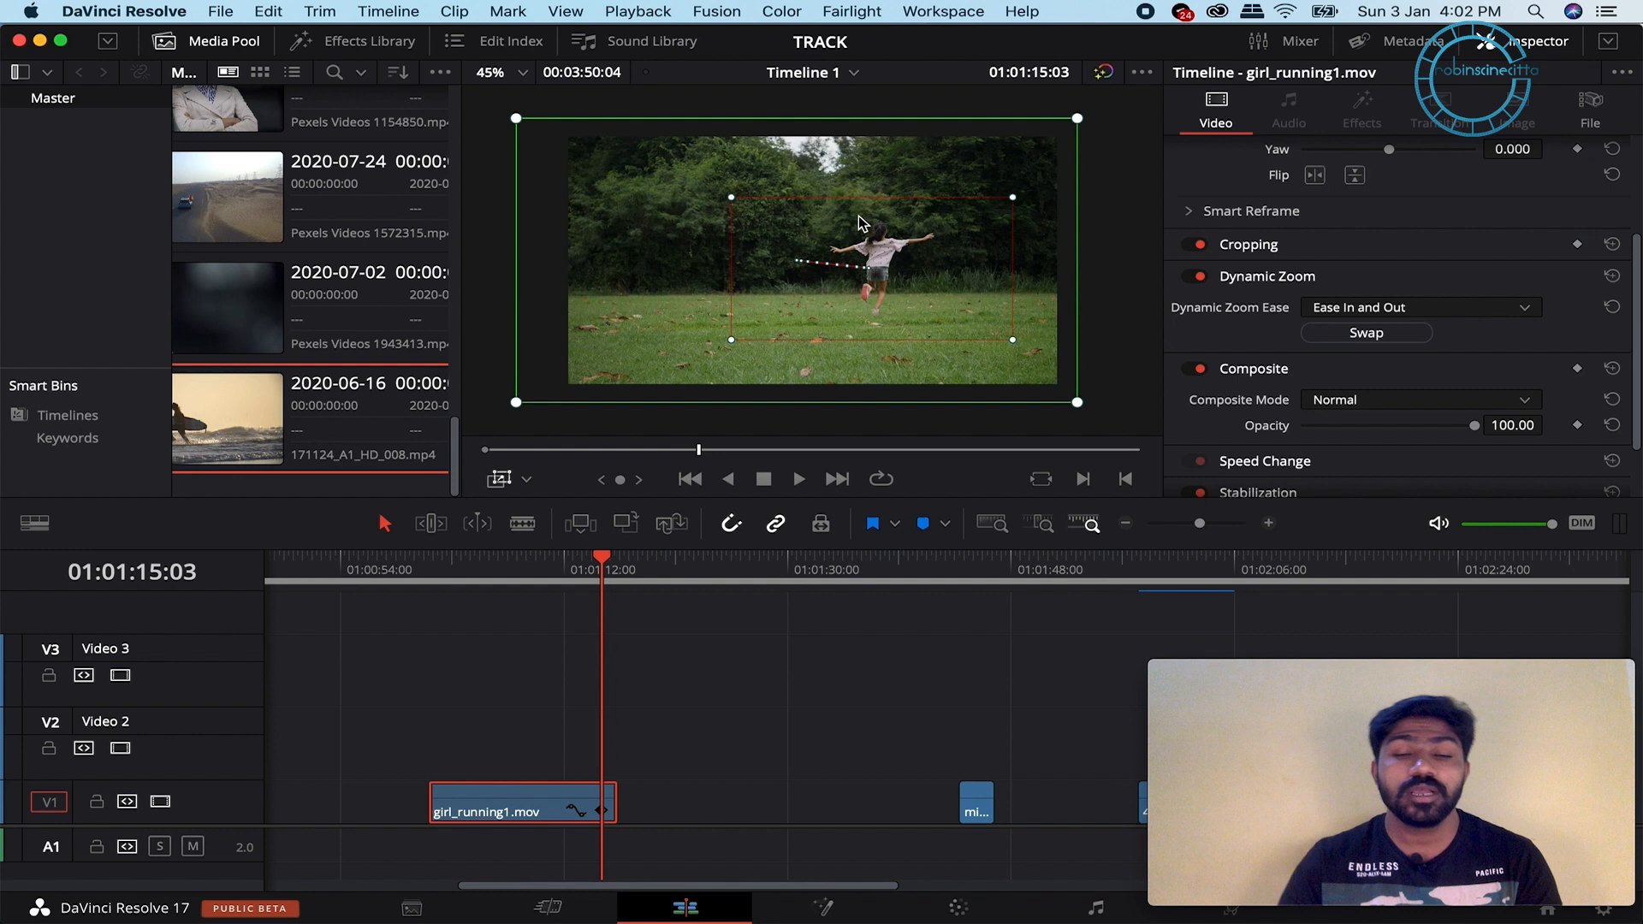
left_click_drag(1015, 196, 1036, 181)
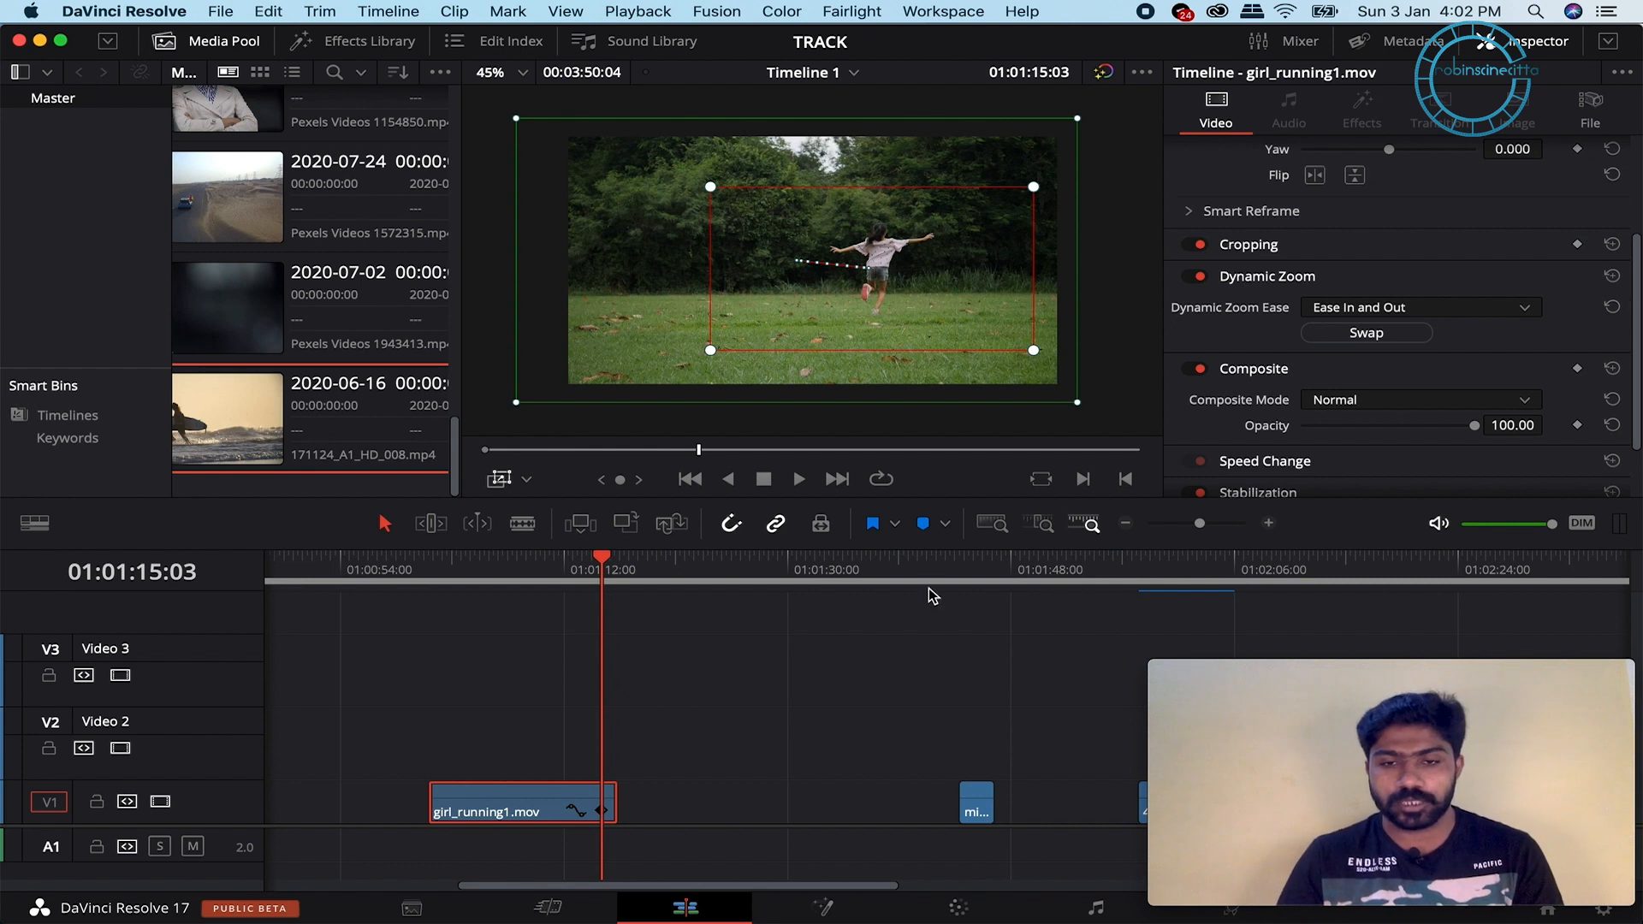
- Select the clip of the woman spinning at the beach at its start and switch the viewer overlay to Transform
left_click(958, 572)
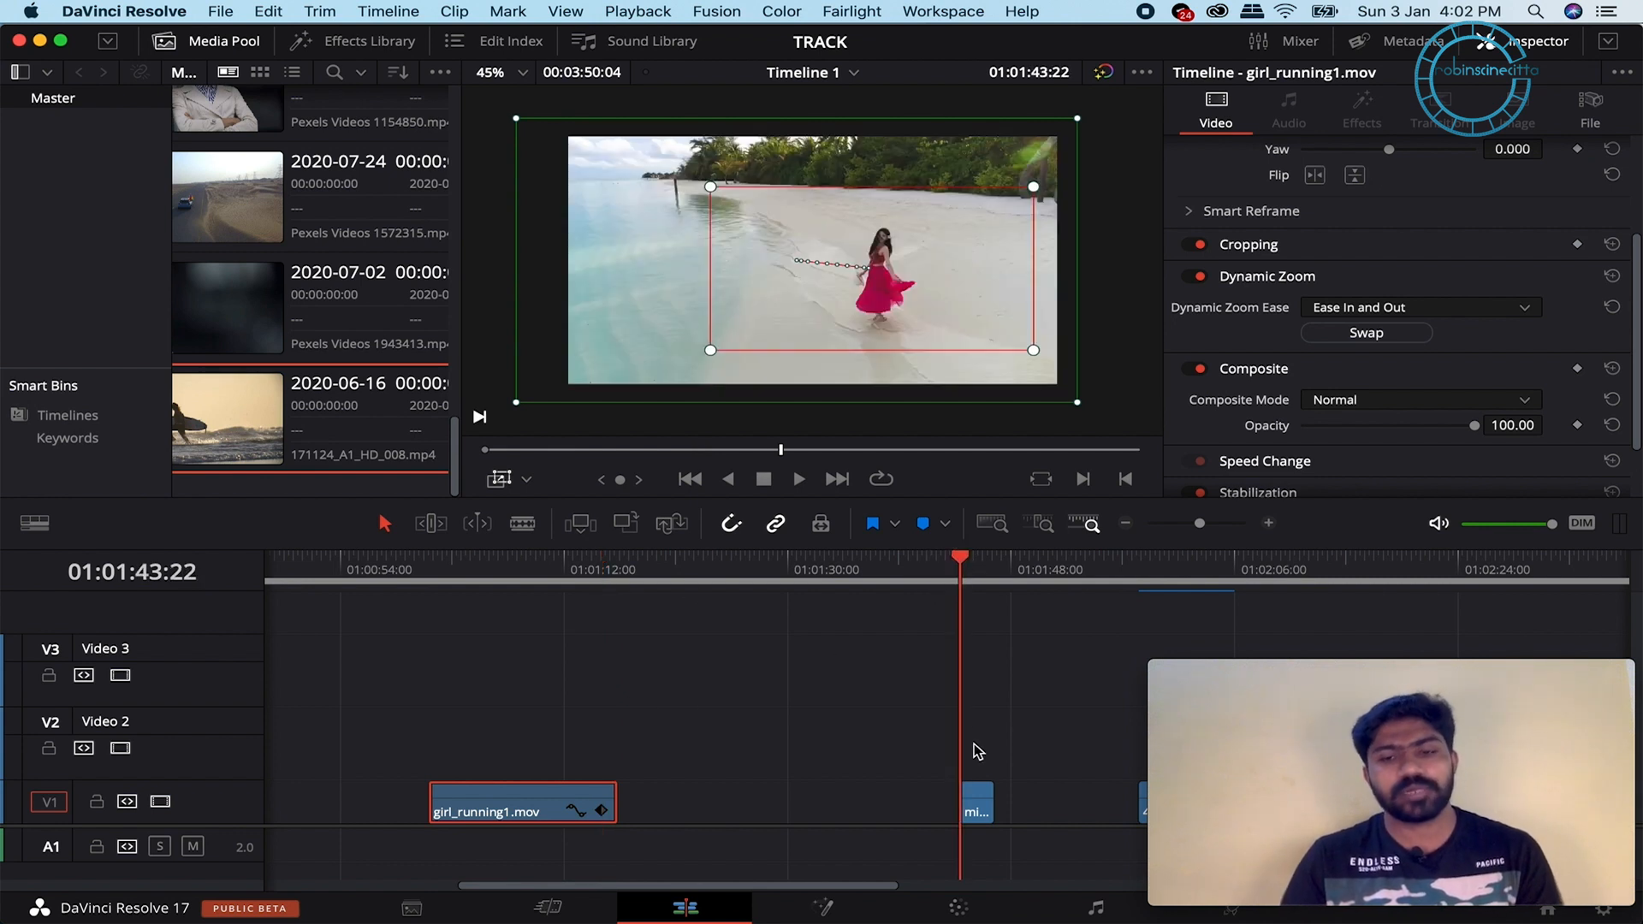
left_click(975, 811)
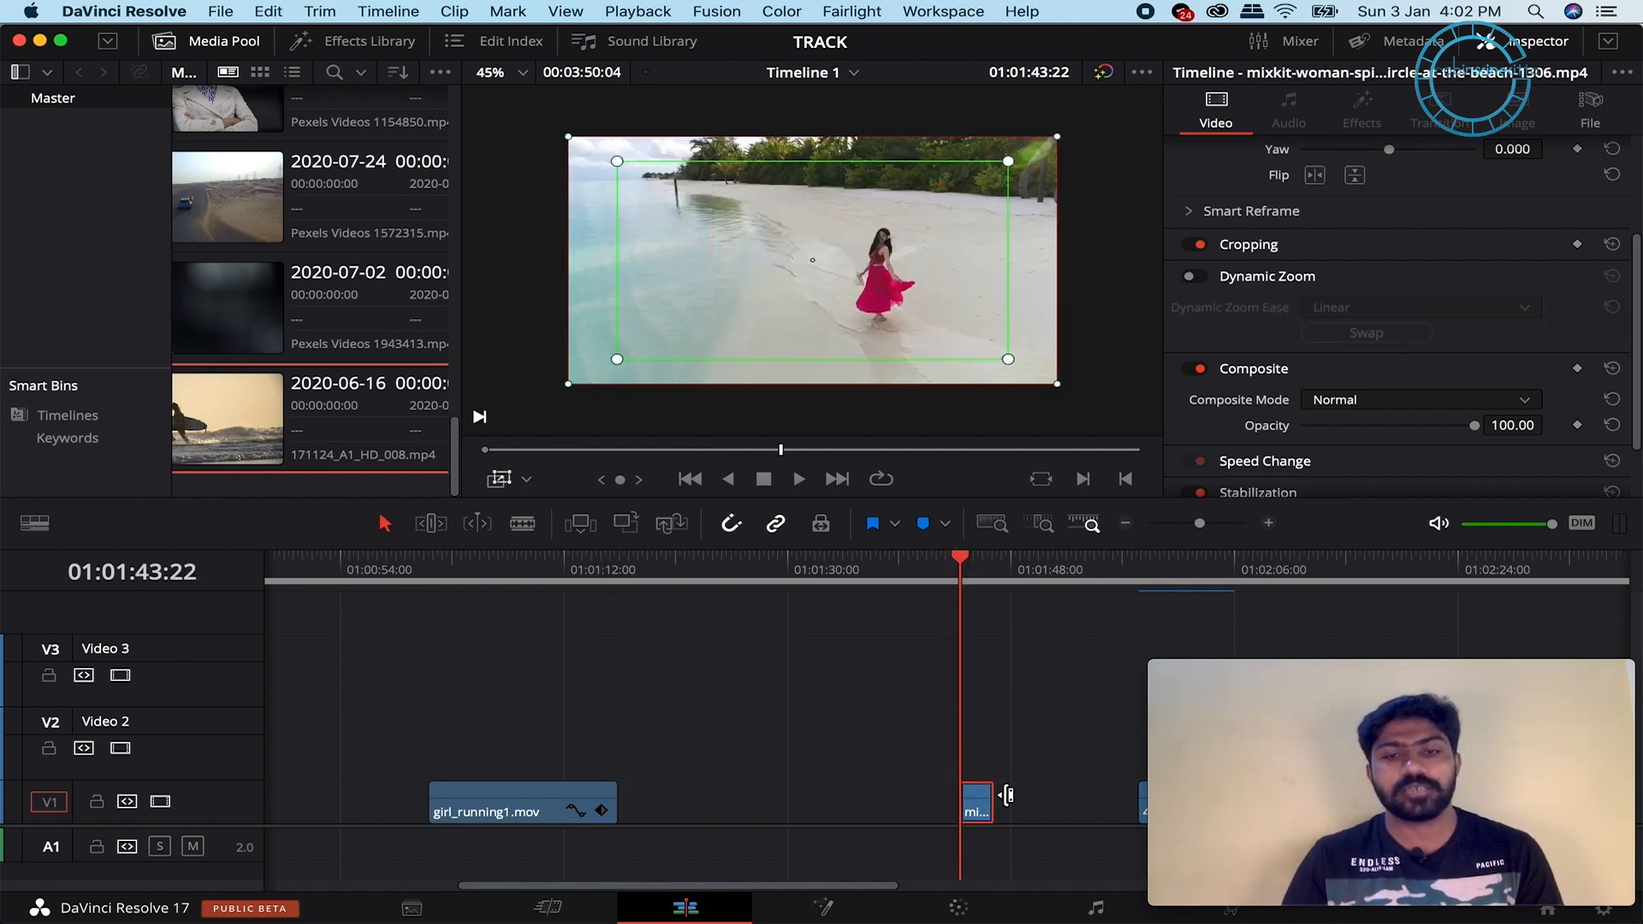
left_click(526, 479)
left_click(538, 510)
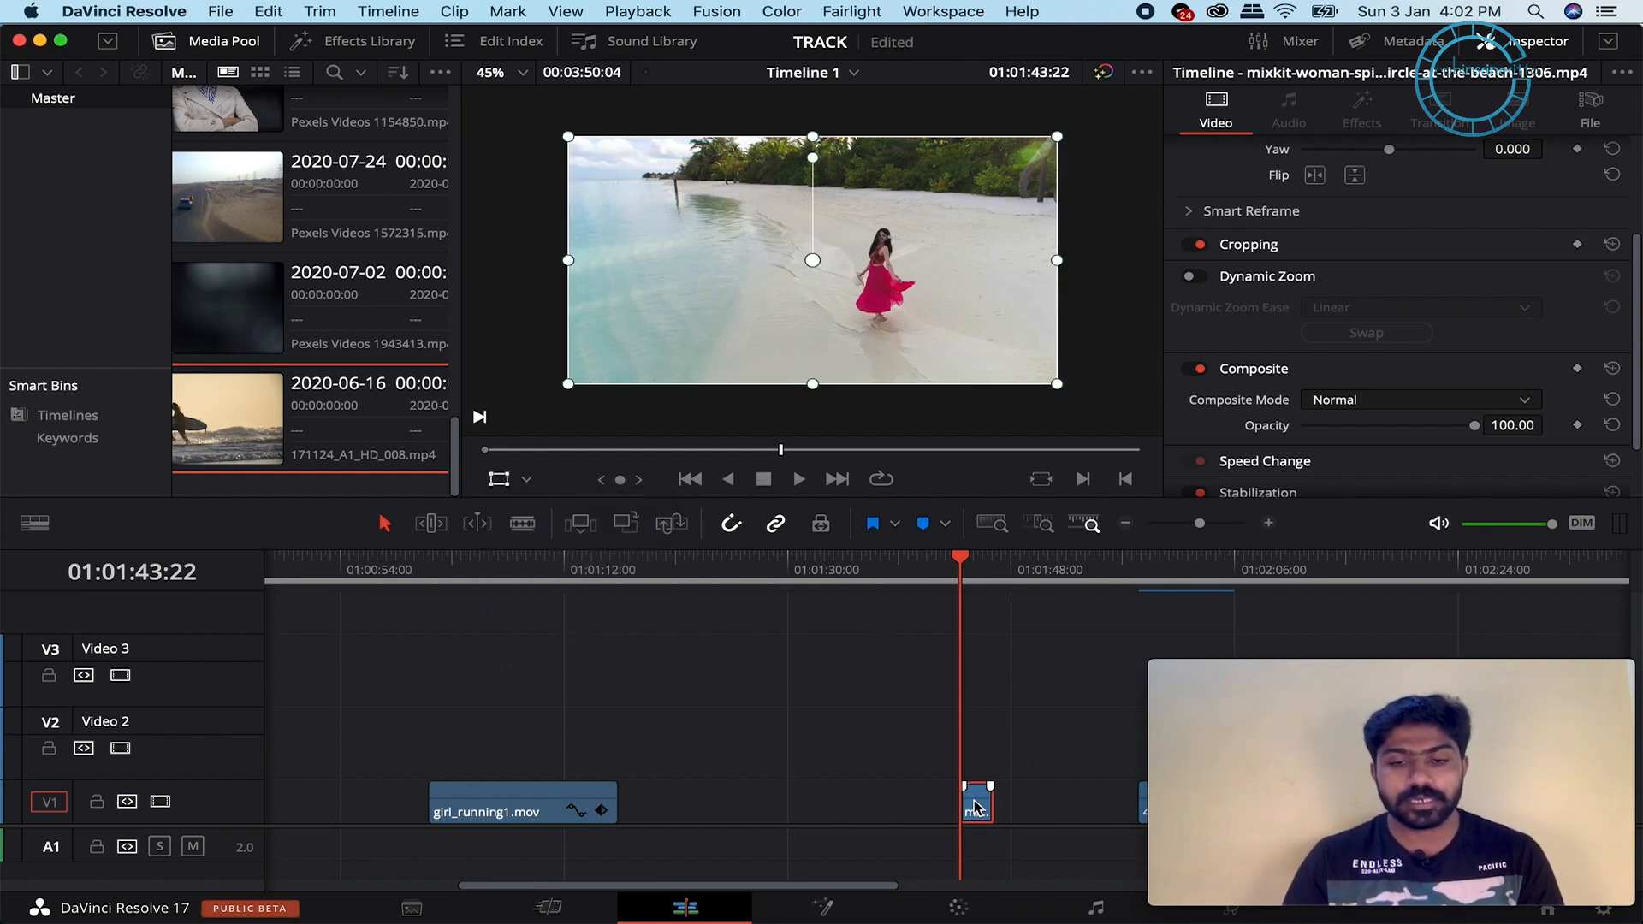
- Slow the beach clip to 45% speed by stretching its end with the retime controls, and close the controls
scroll(976, 809, "up", 3)
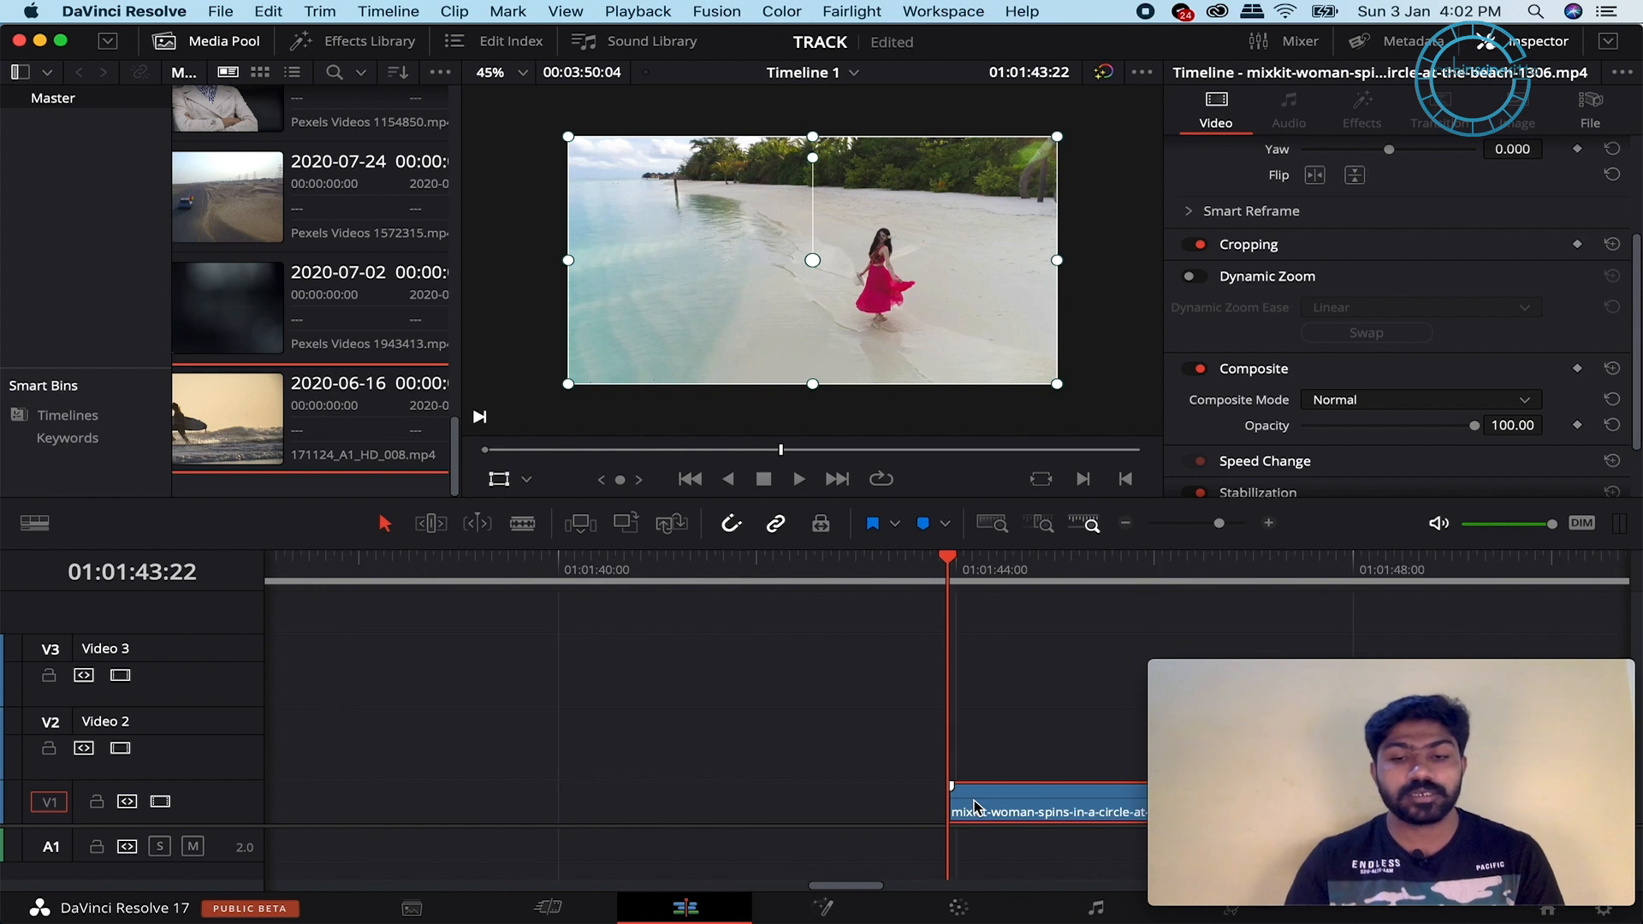
scroll(975, 809, "right", 5)
right_click(975, 809)
left_click(844, 728)
left_click_drag(463, 564, 556, 570)
left_click(603, 813)
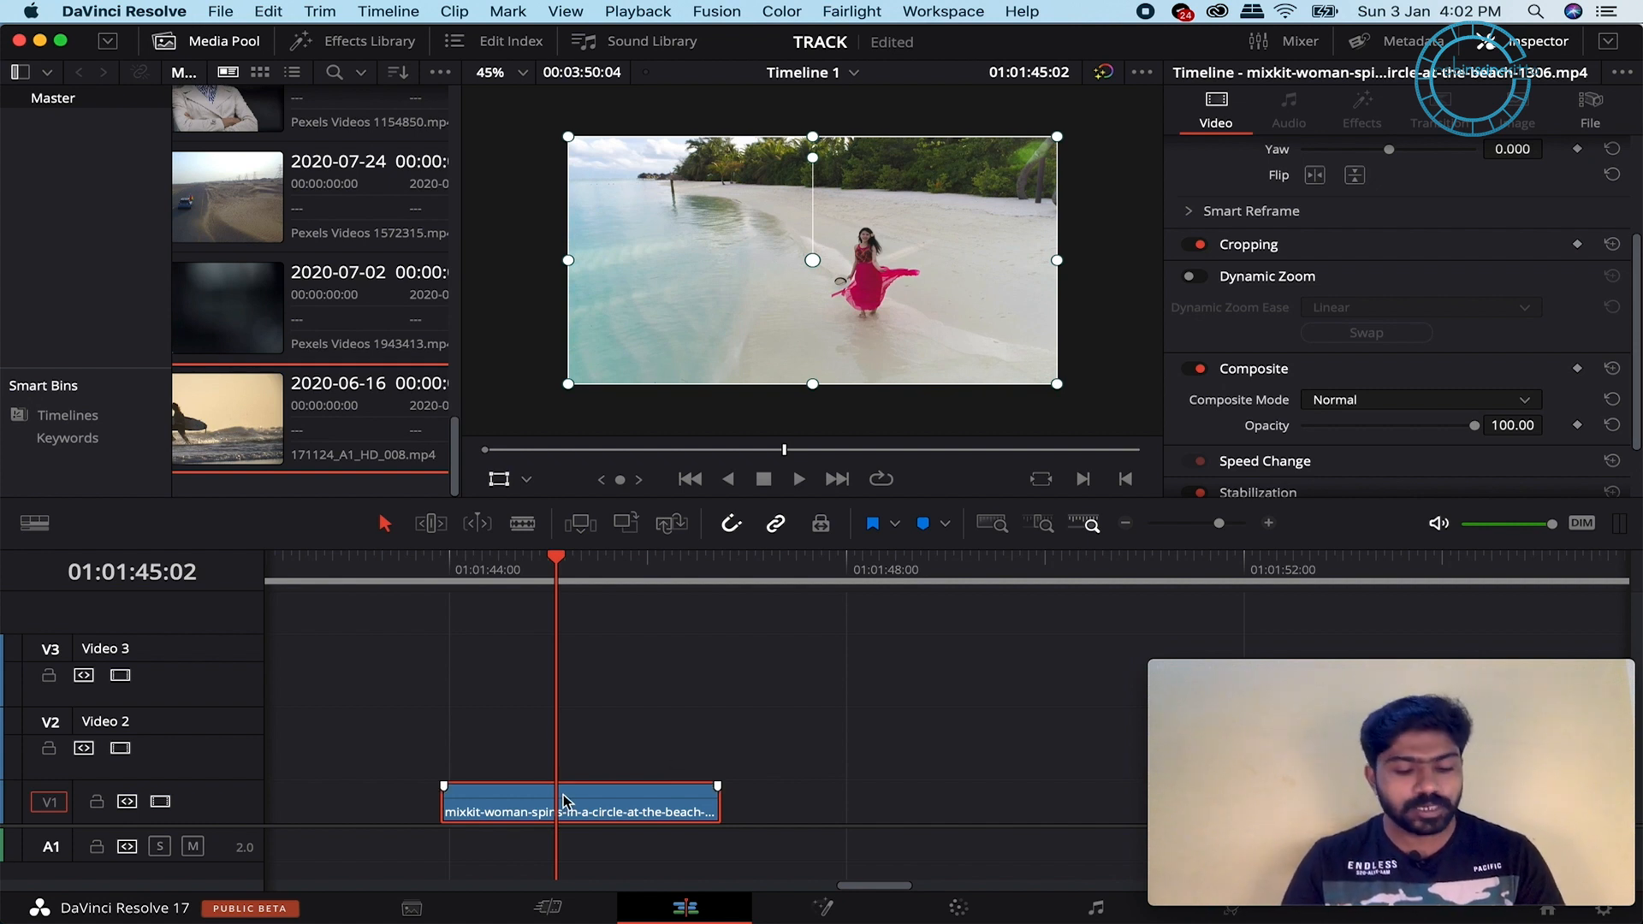
key("super+r")
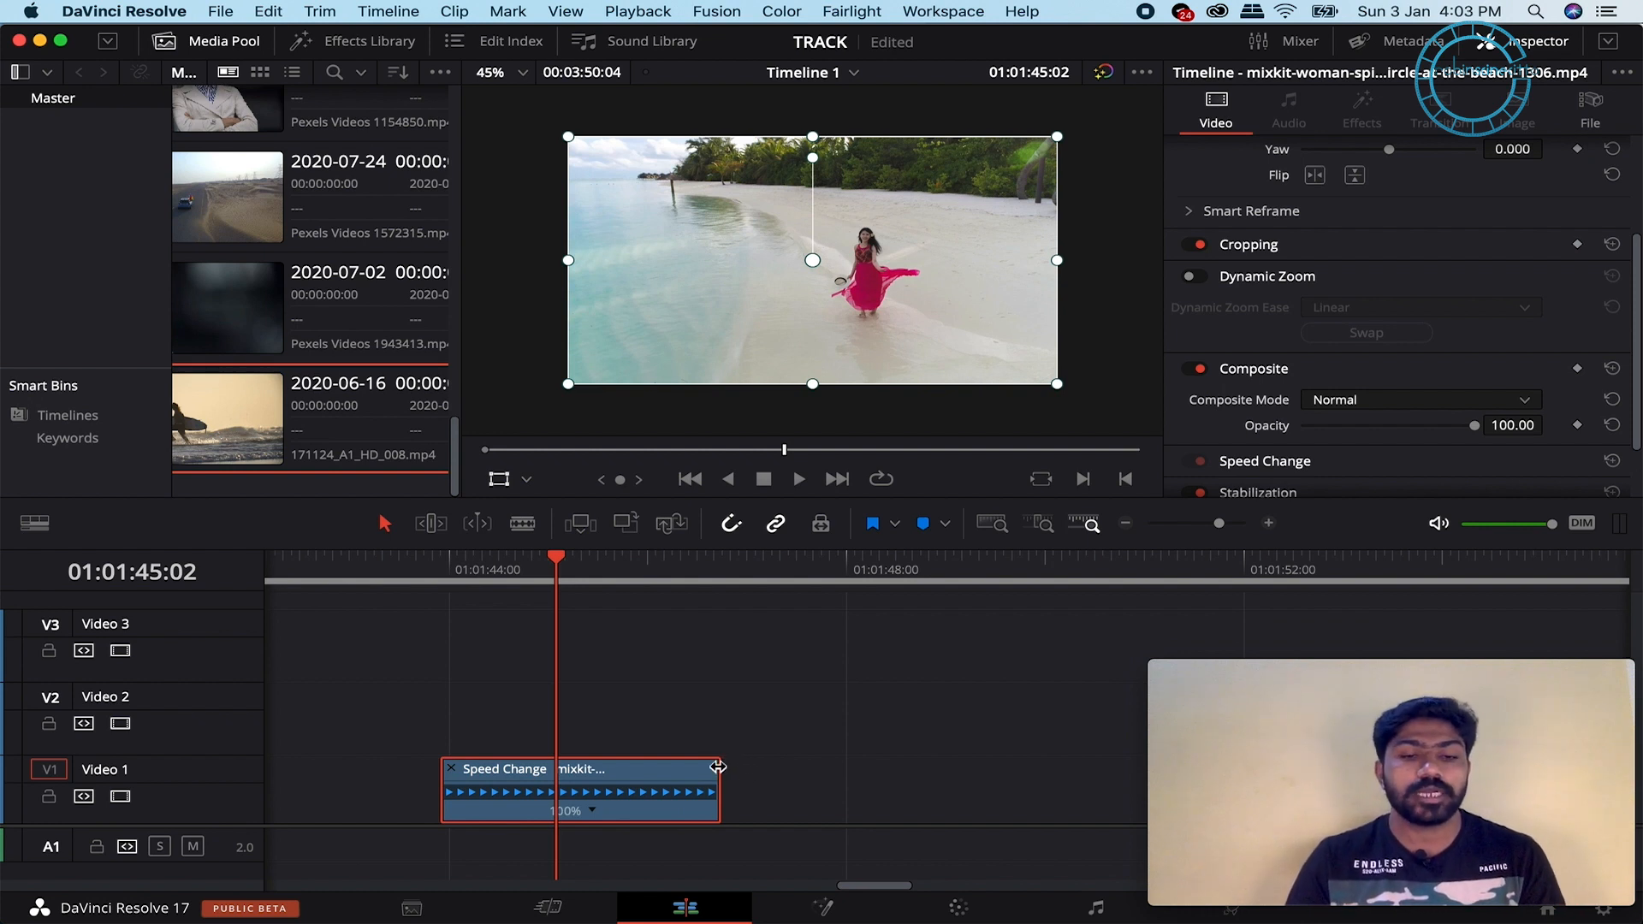
left_click_drag(718, 767, 1064, 767)
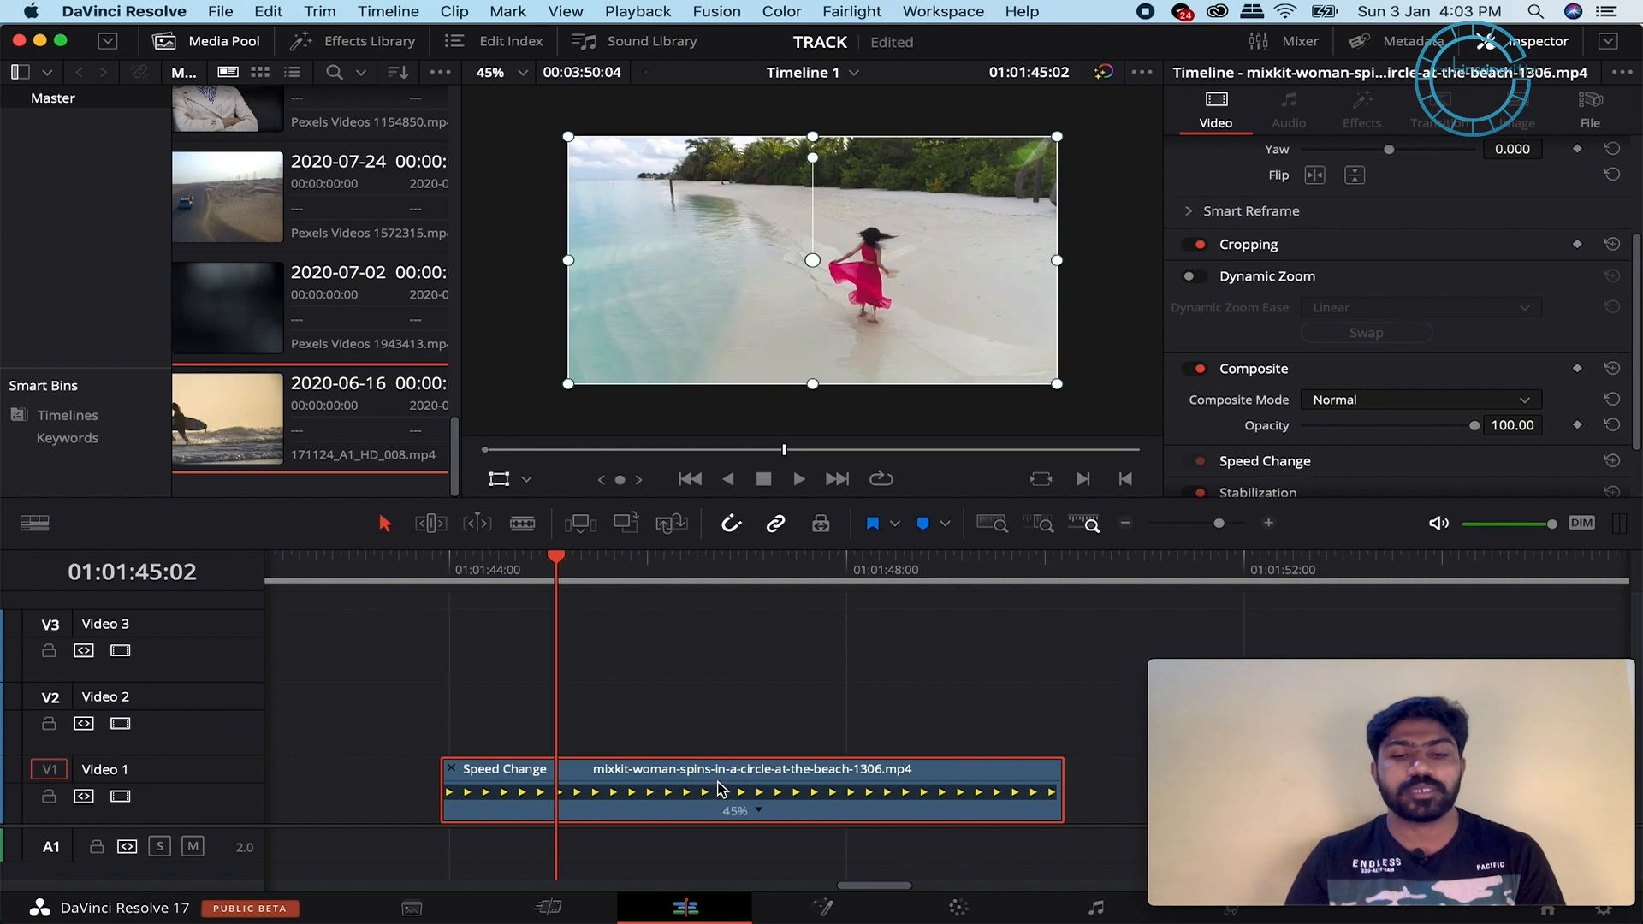
key("super+r")
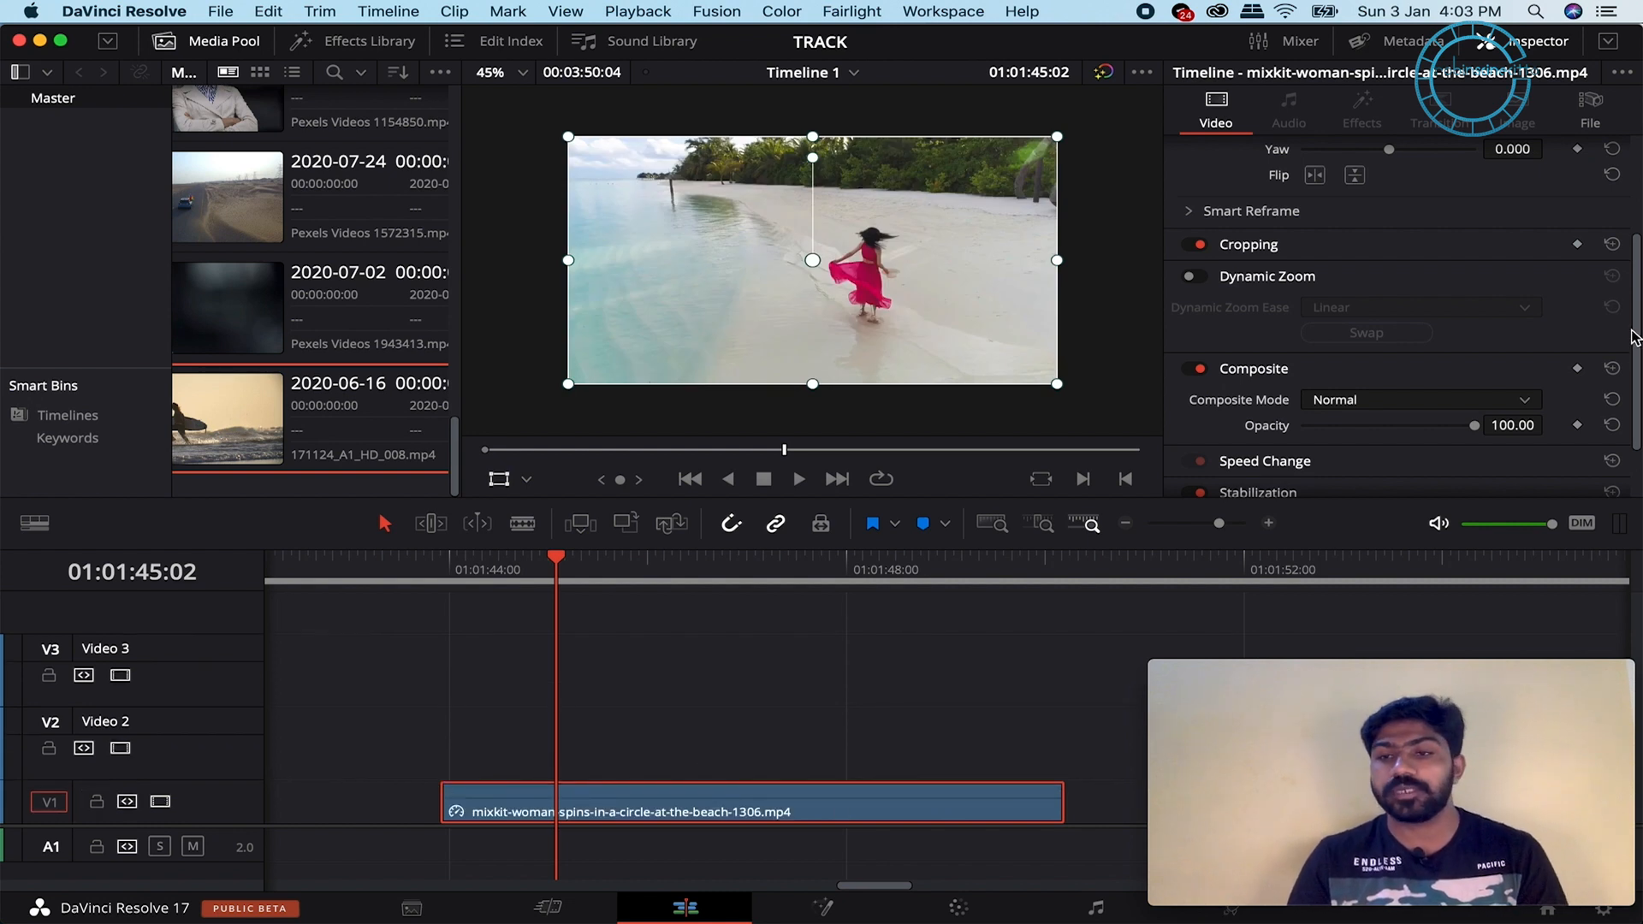
- Set the beach clip's Retime Process to Optical Flow and its Motion Estimation to Standard Better
left_click_drag(1636, 282, 1636, 368)
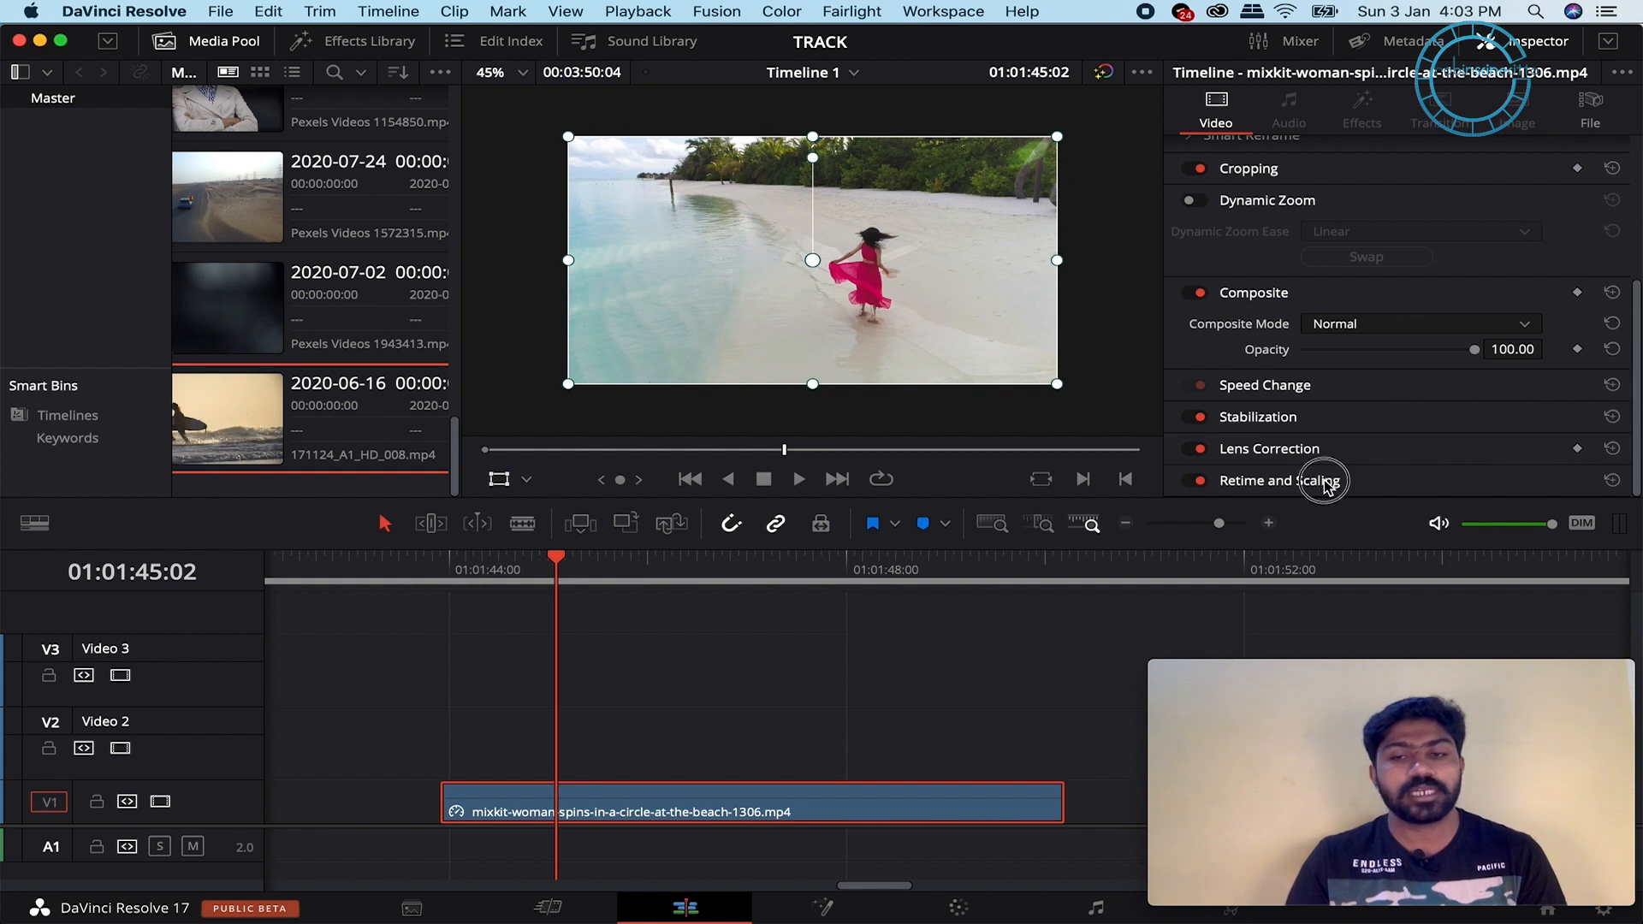
left_click_drag(1637, 371, 1636, 466)
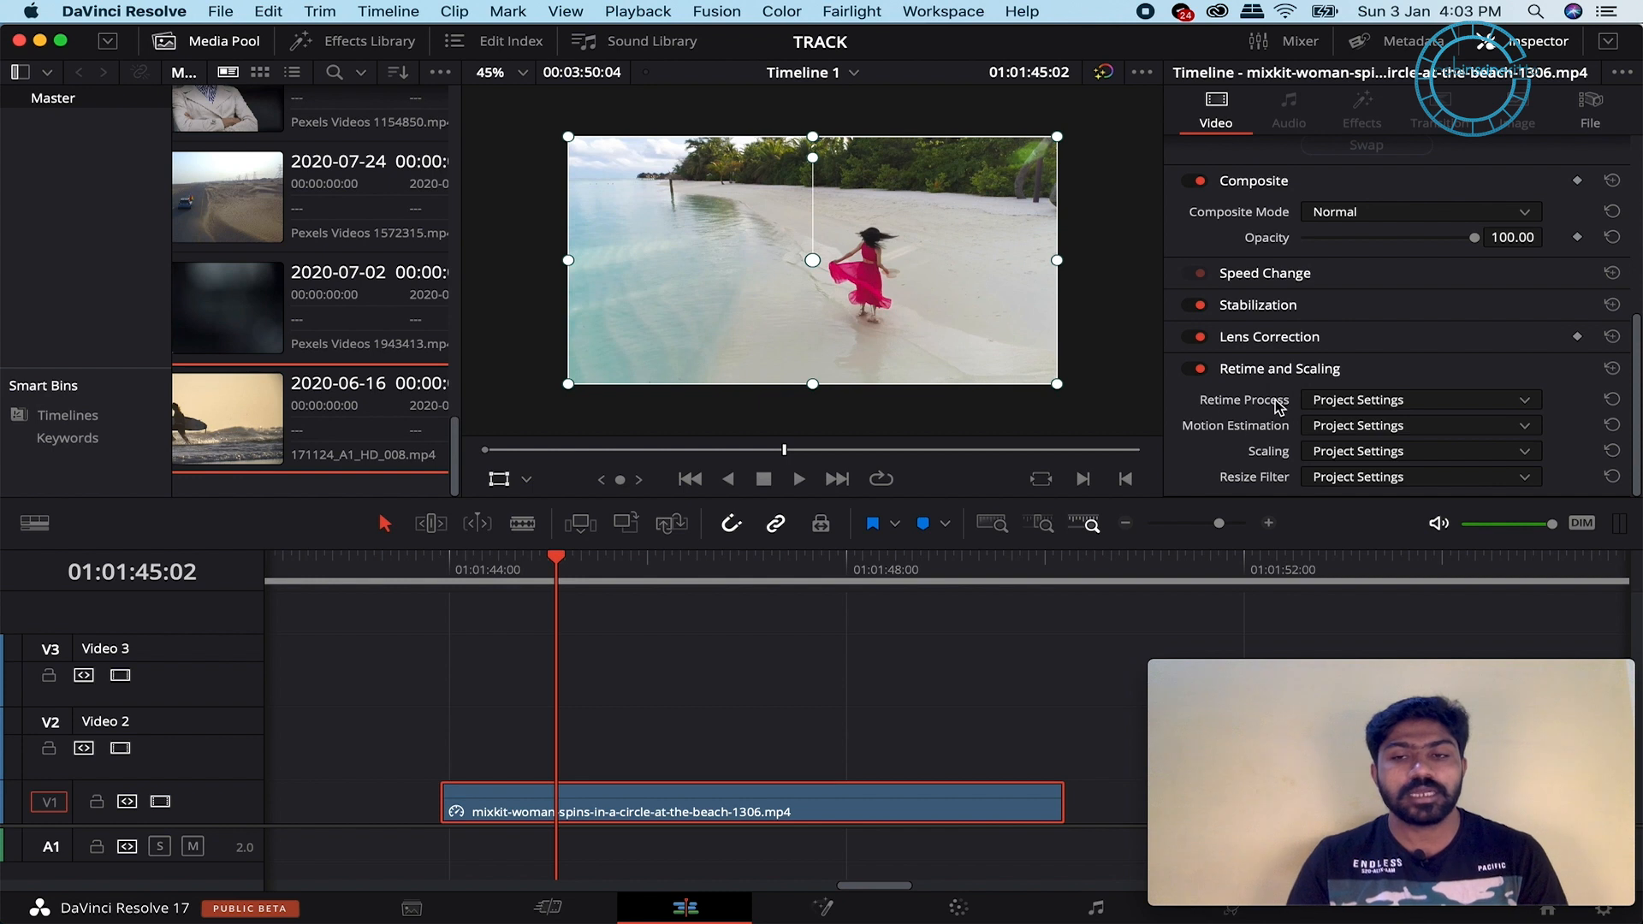
left_click(1387, 402)
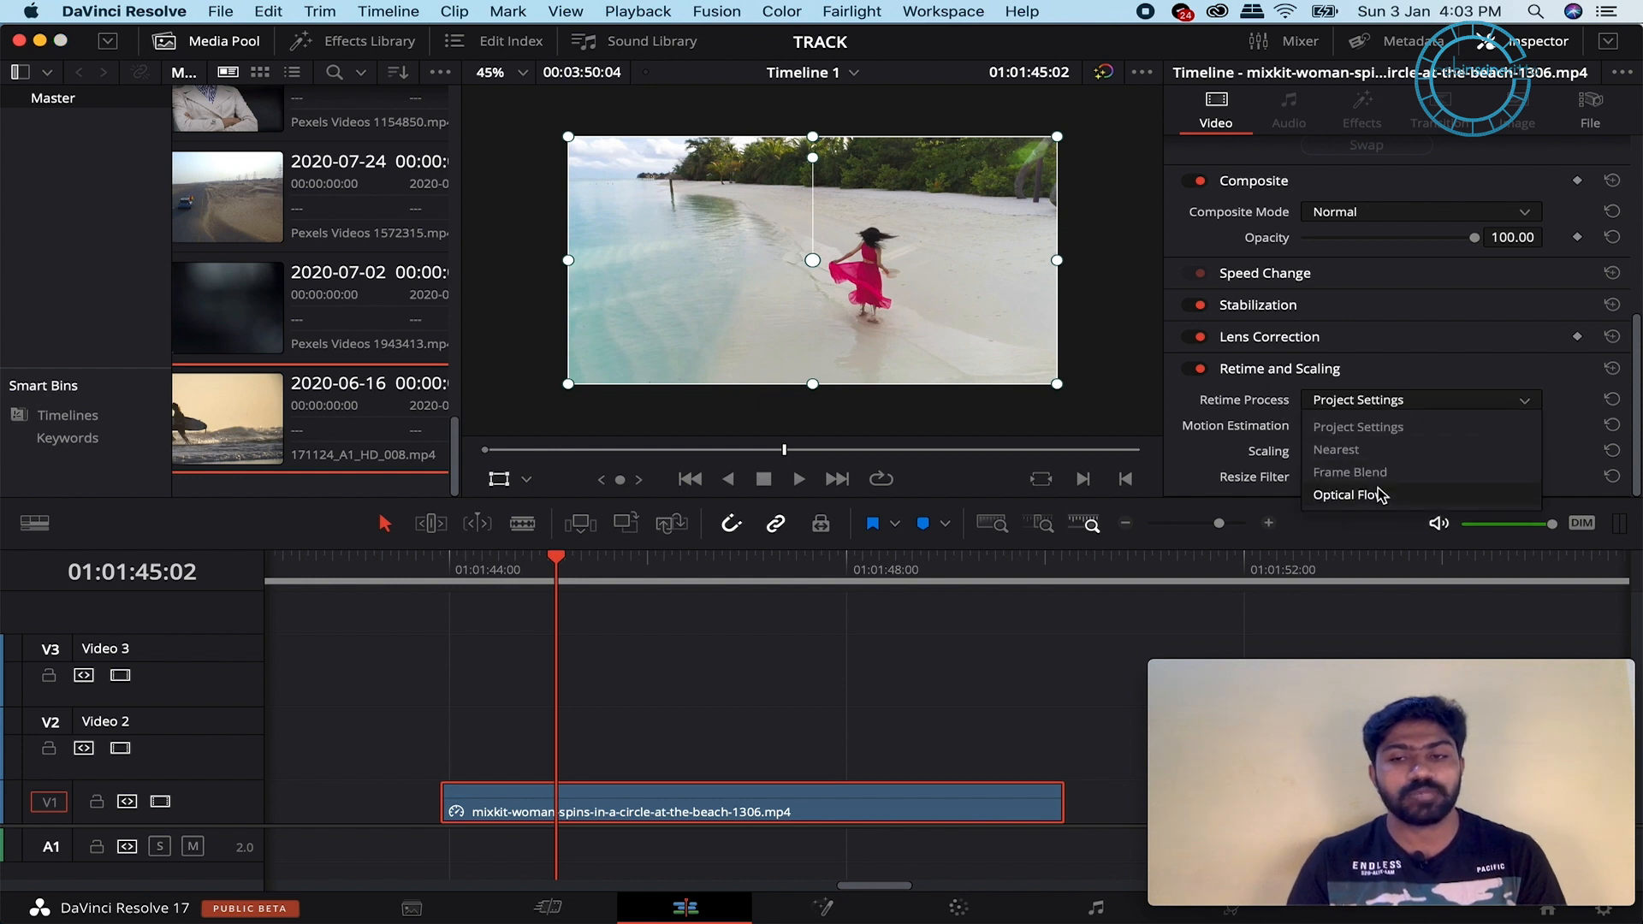
left_click(1379, 494)
left_click(1386, 402)
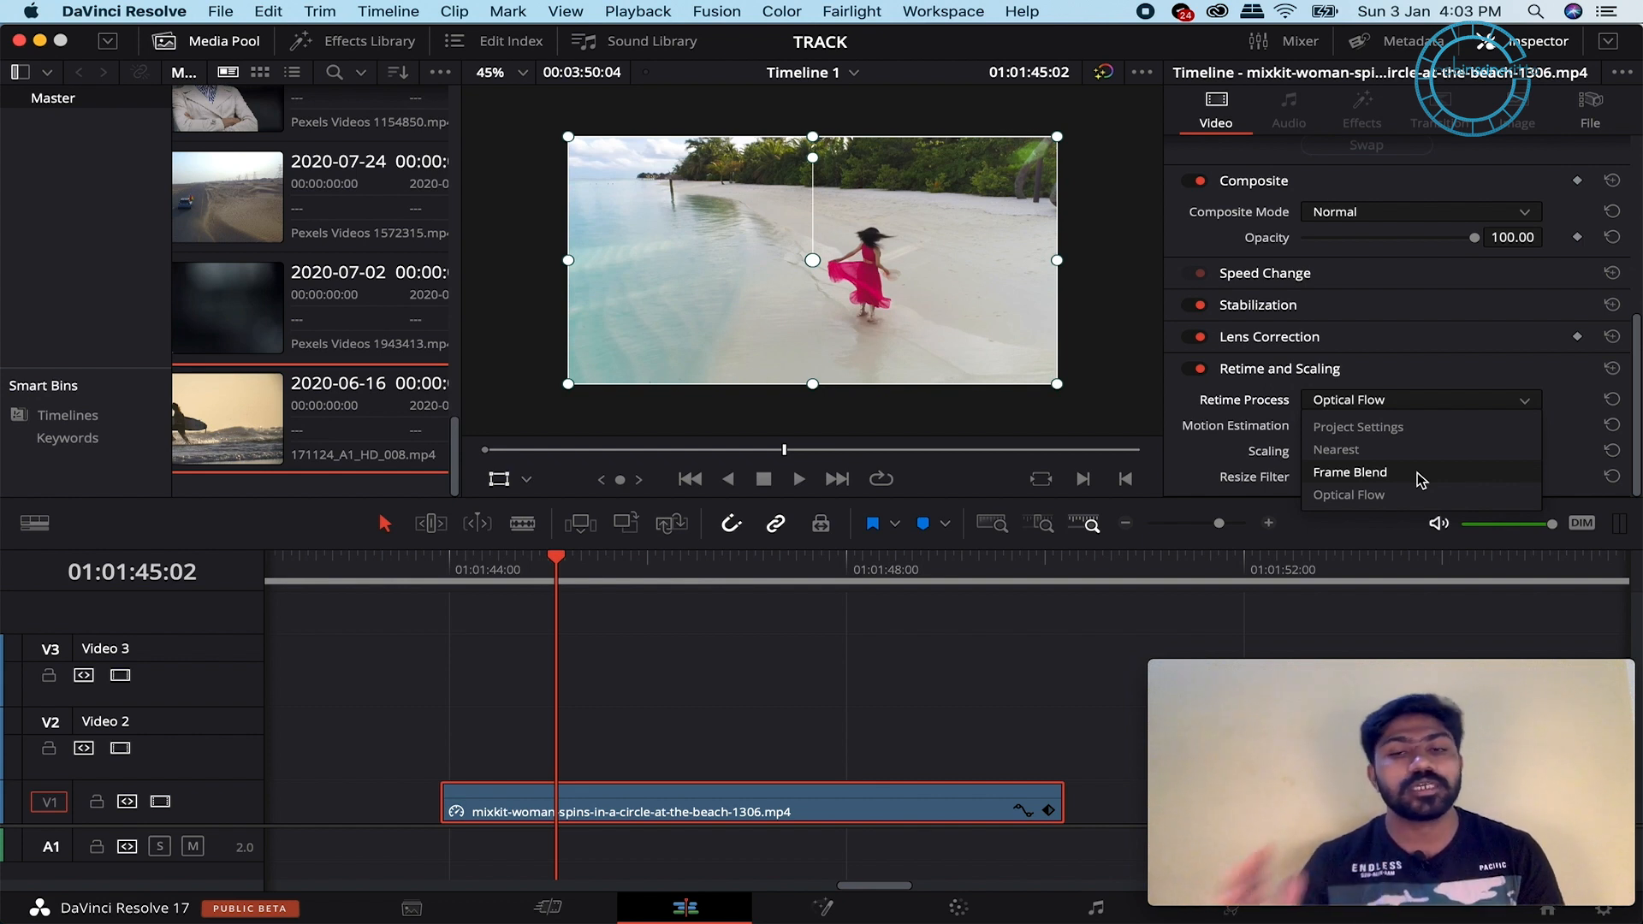
left_click(1405, 496)
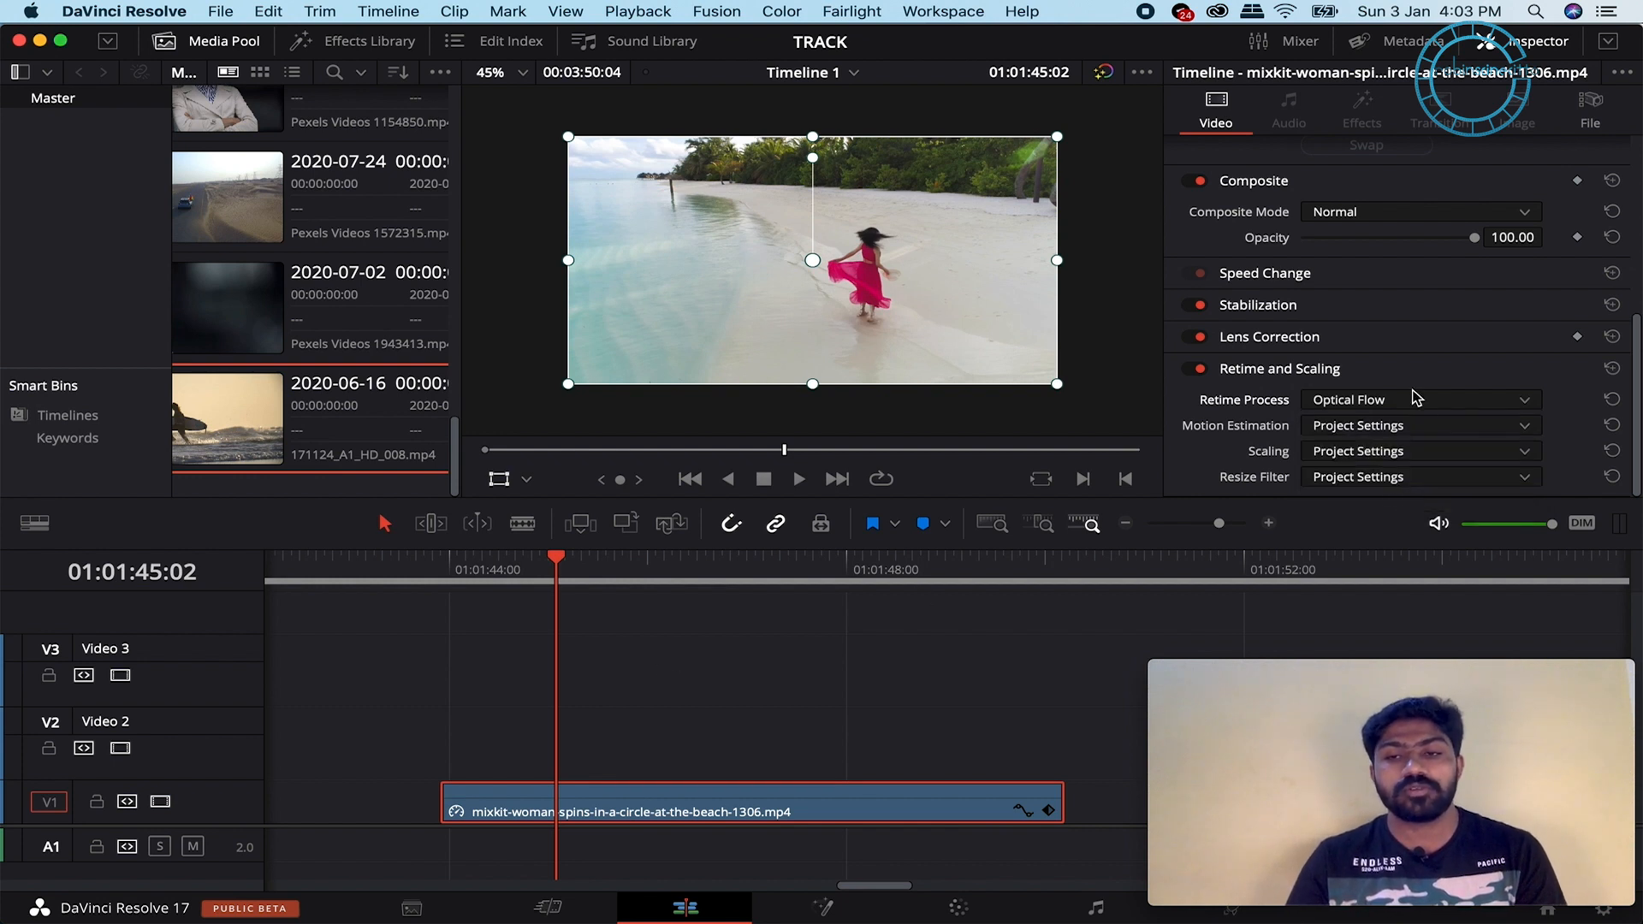
left_click(1424, 428)
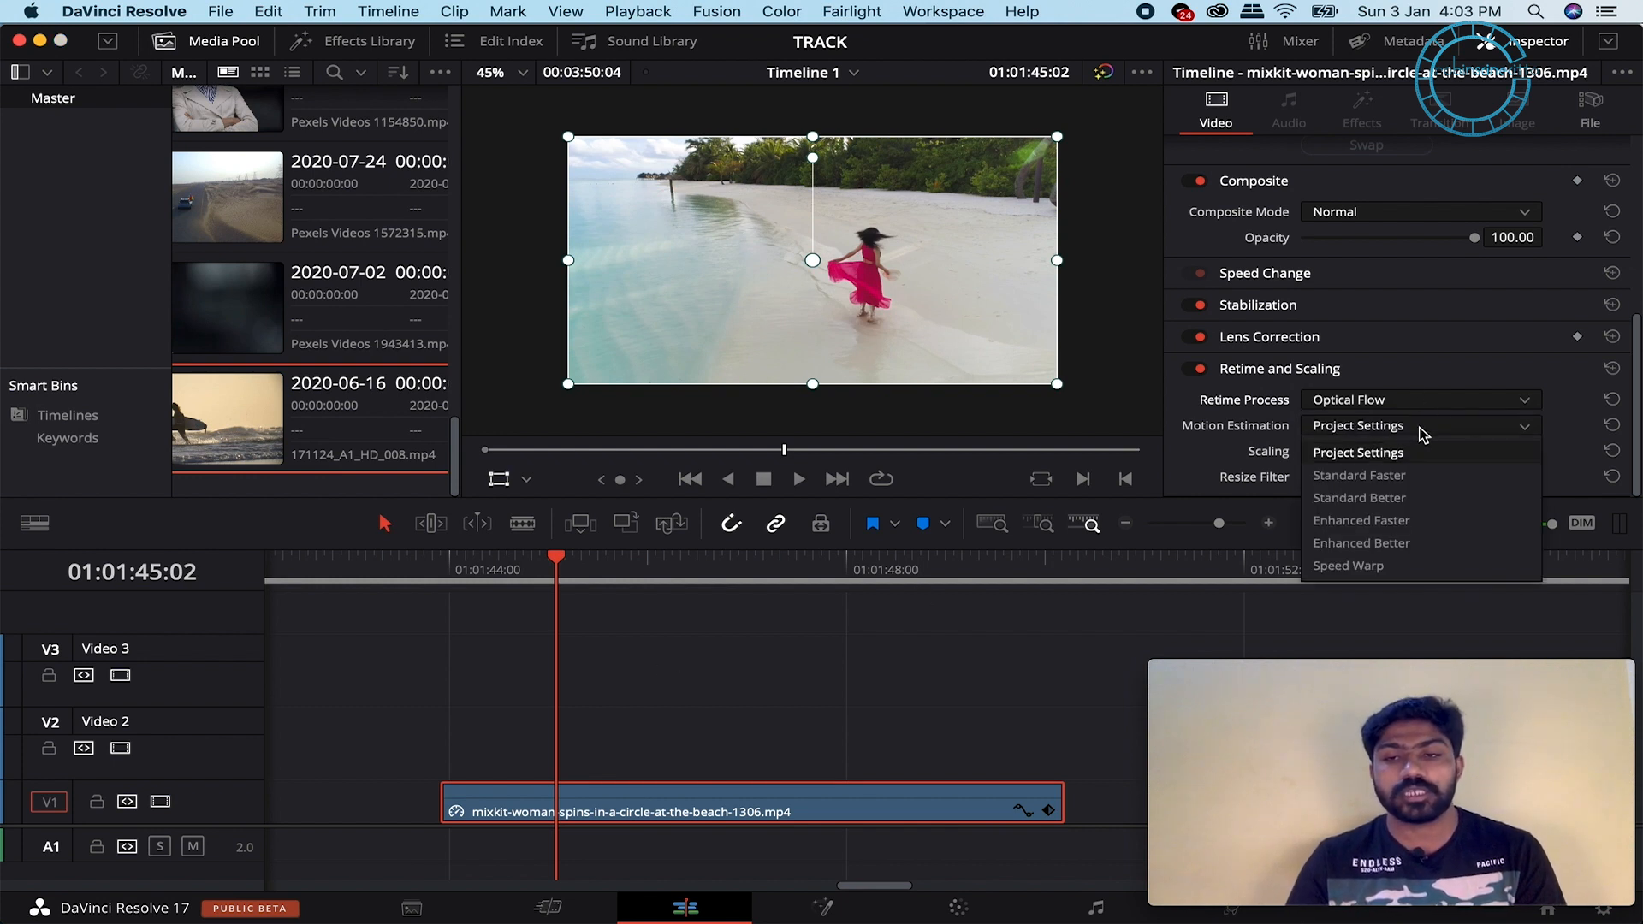
left_click(1414, 500)
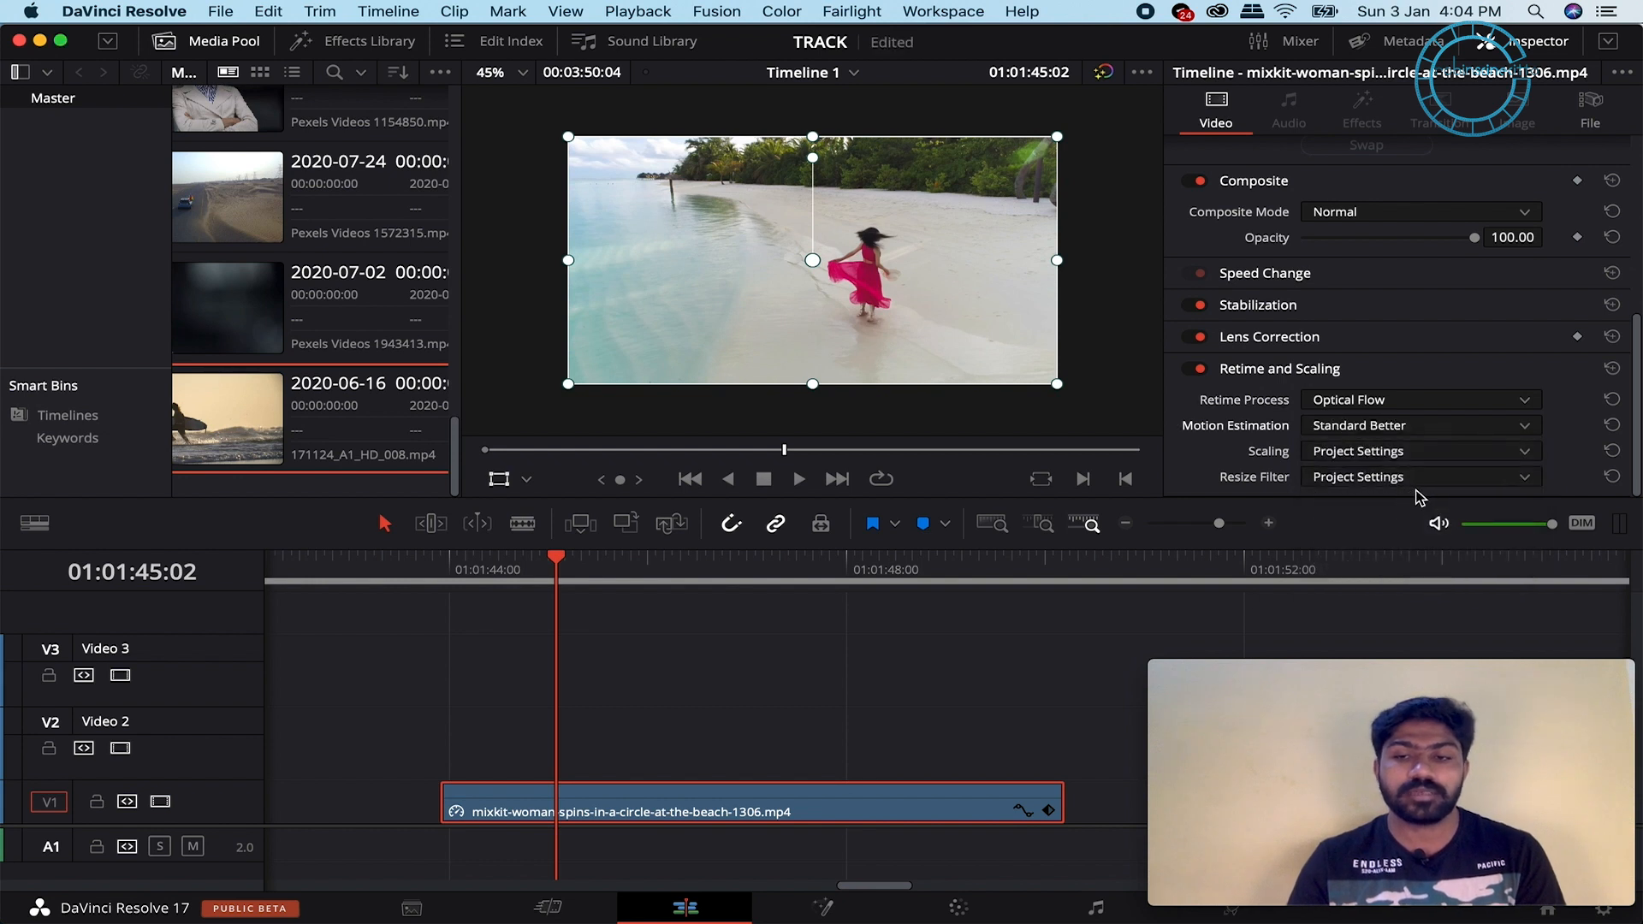
- Keep the beach clip's Scaling at Project Settings and set its Resize Filter to Smoother
left_click(1426, 452)
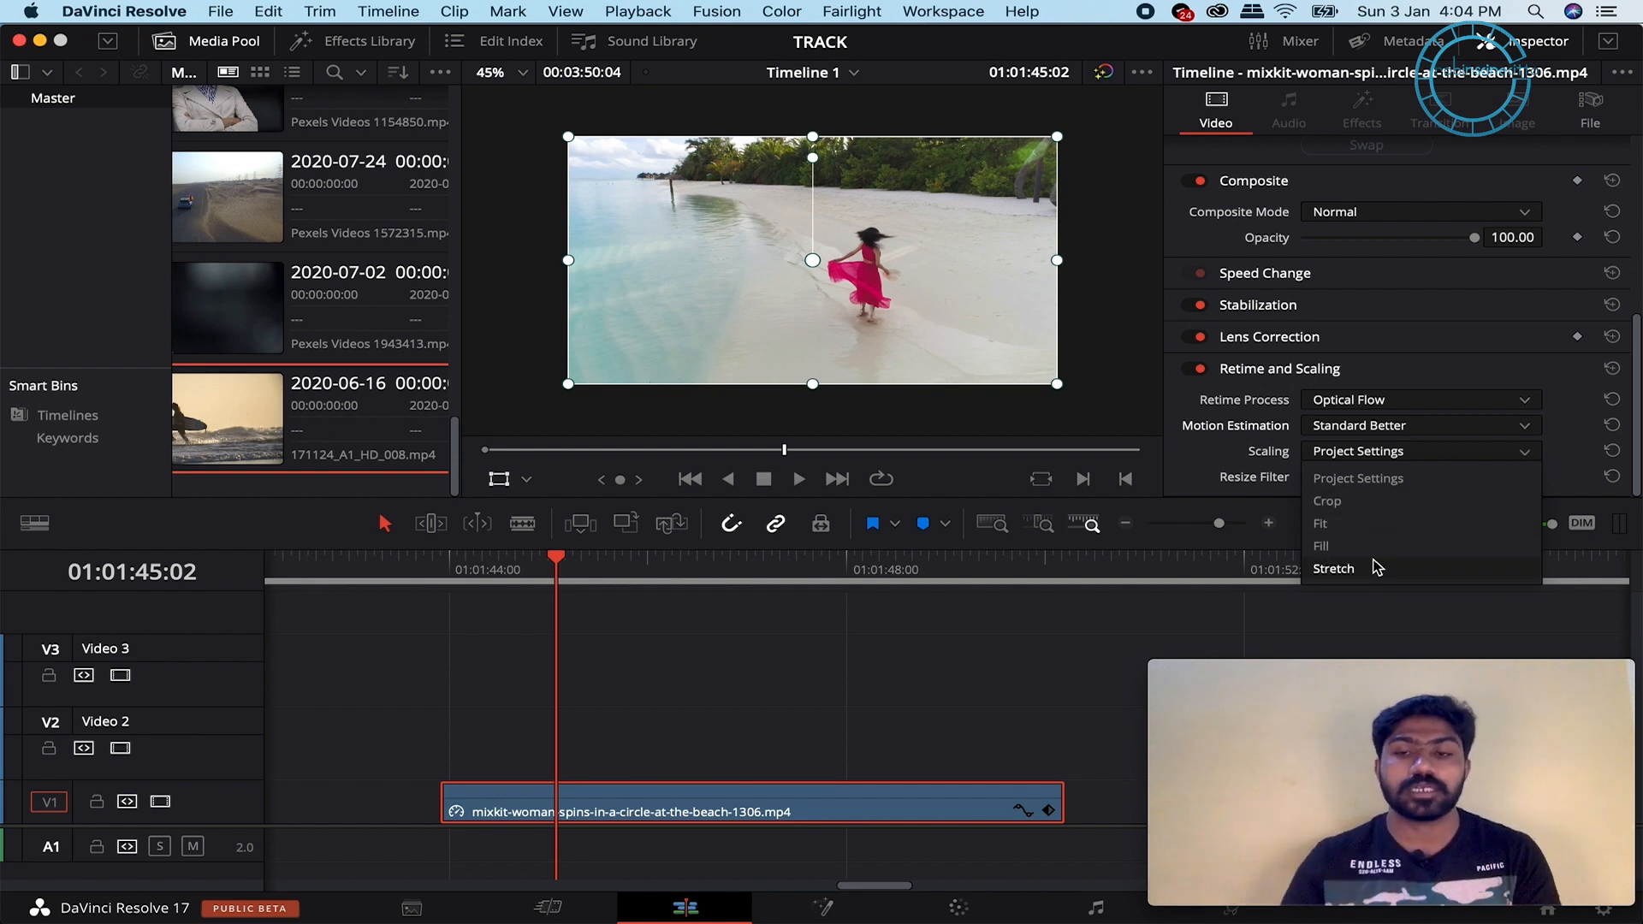
left_click(1359, 482)
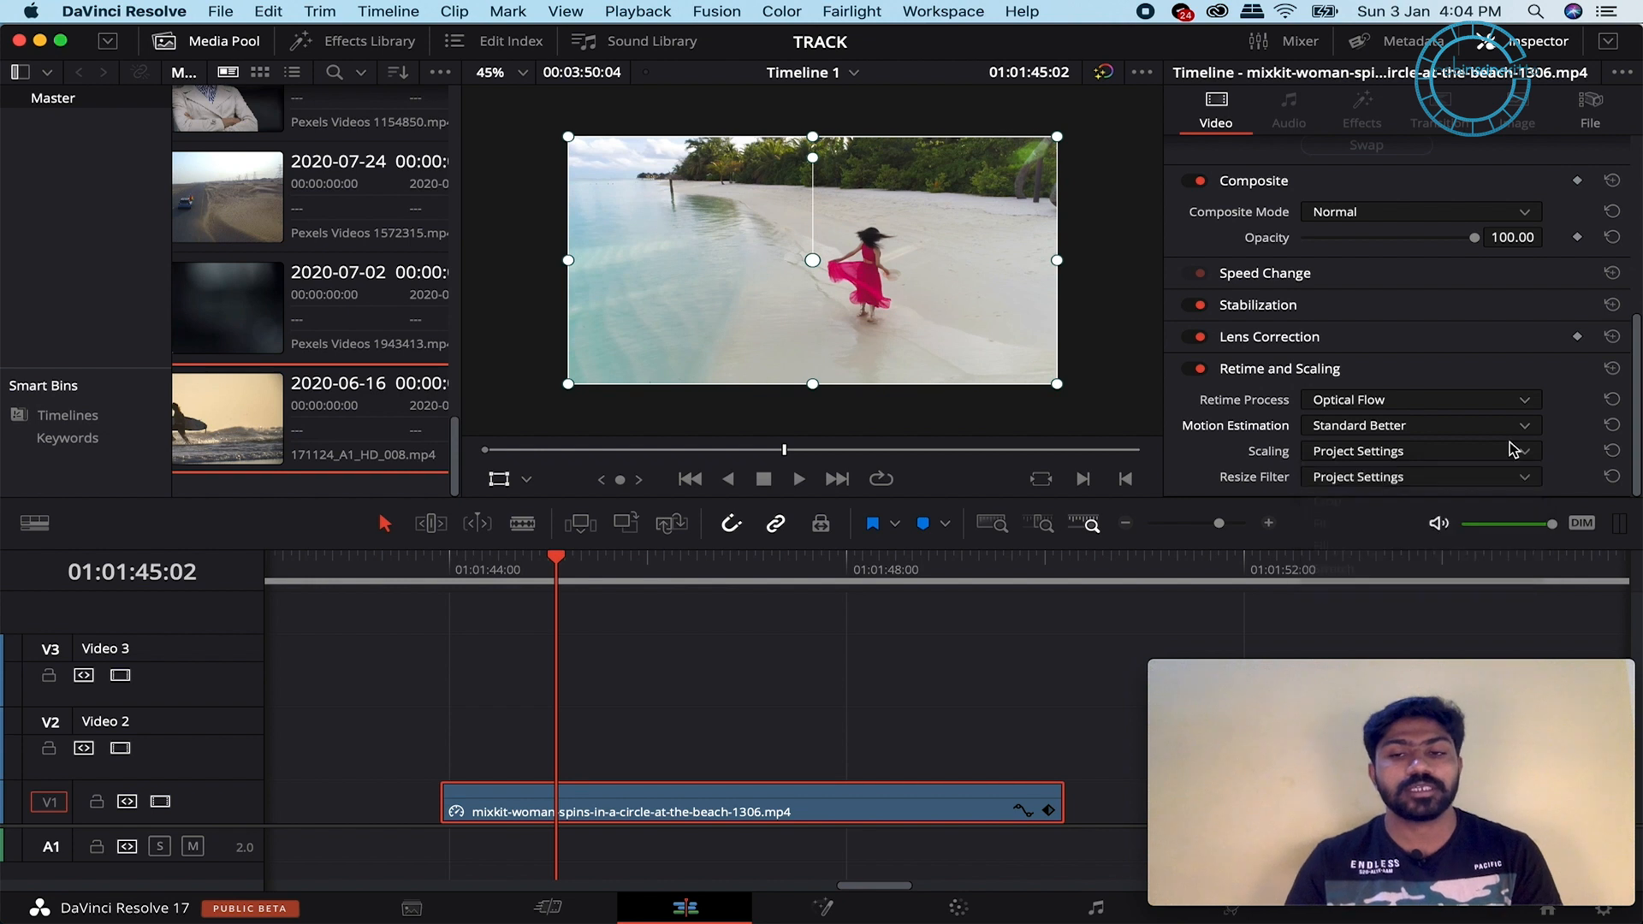
left_click(1368, 481)
left_click(1378, 526)
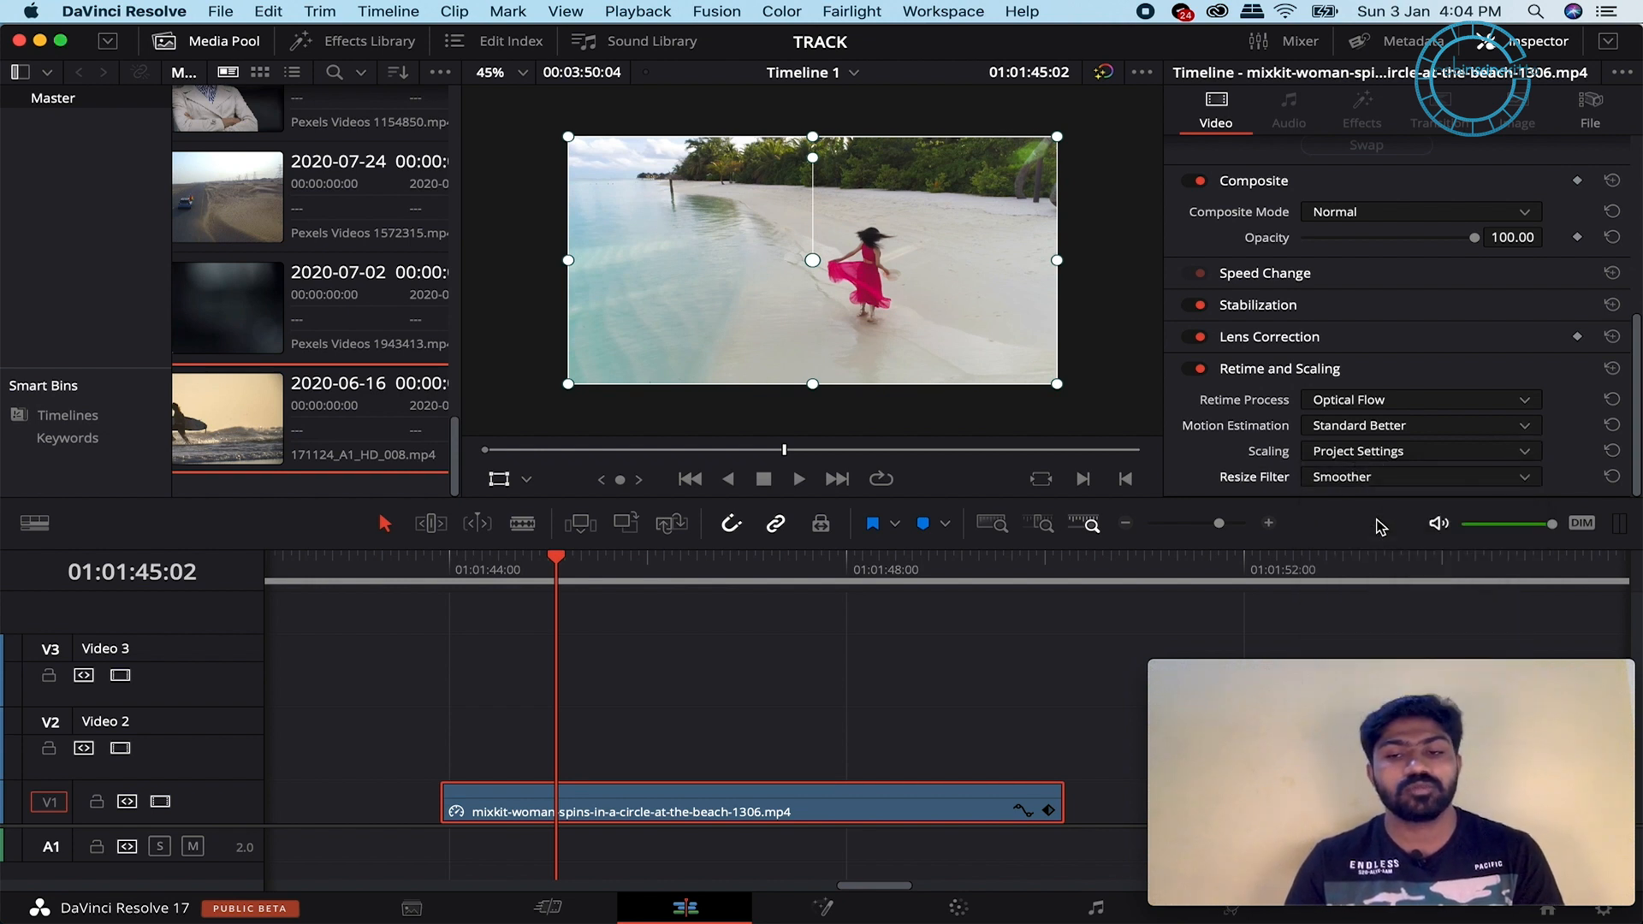
- Play the slowed beach clip from near its start to preview the Optical Flow slow motion
left_click(649, 639)
left_click_drag(557, 570, 456, 575)
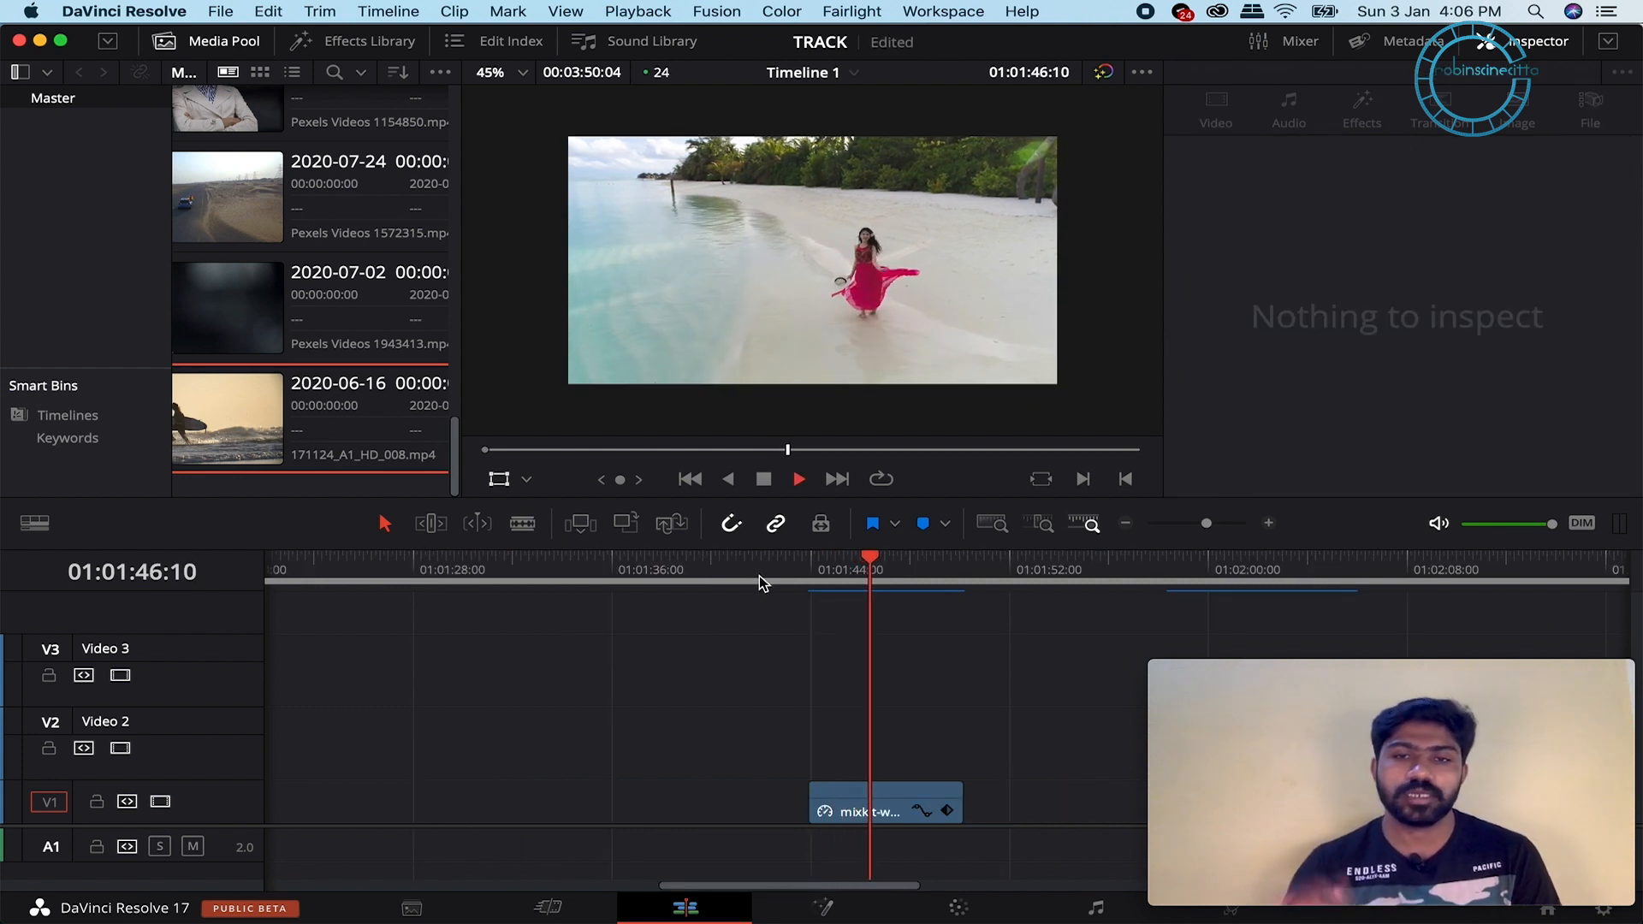
key("space")
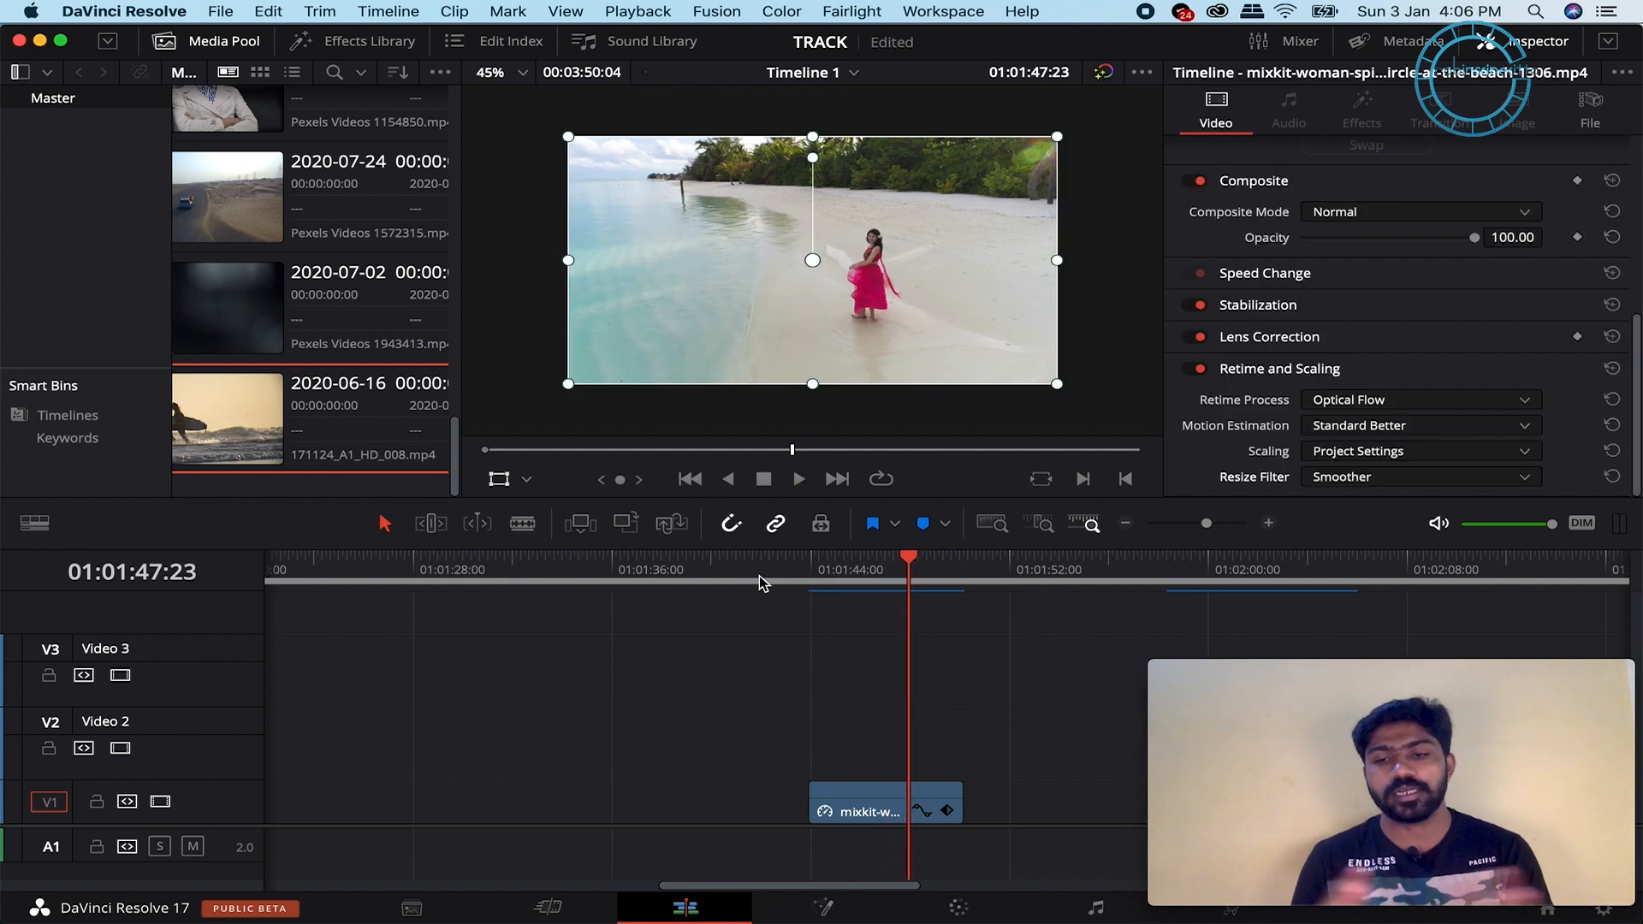